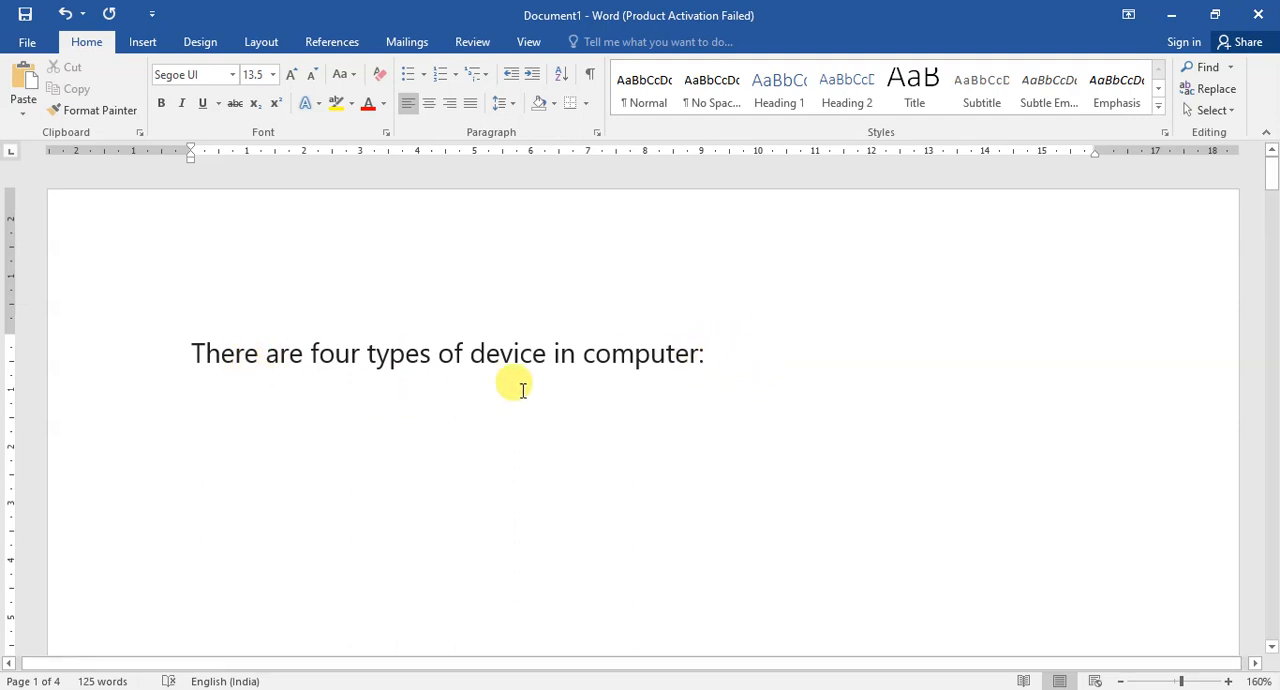
scroll(571, 386, down, 2)
scroll(571, 386, up, 2)
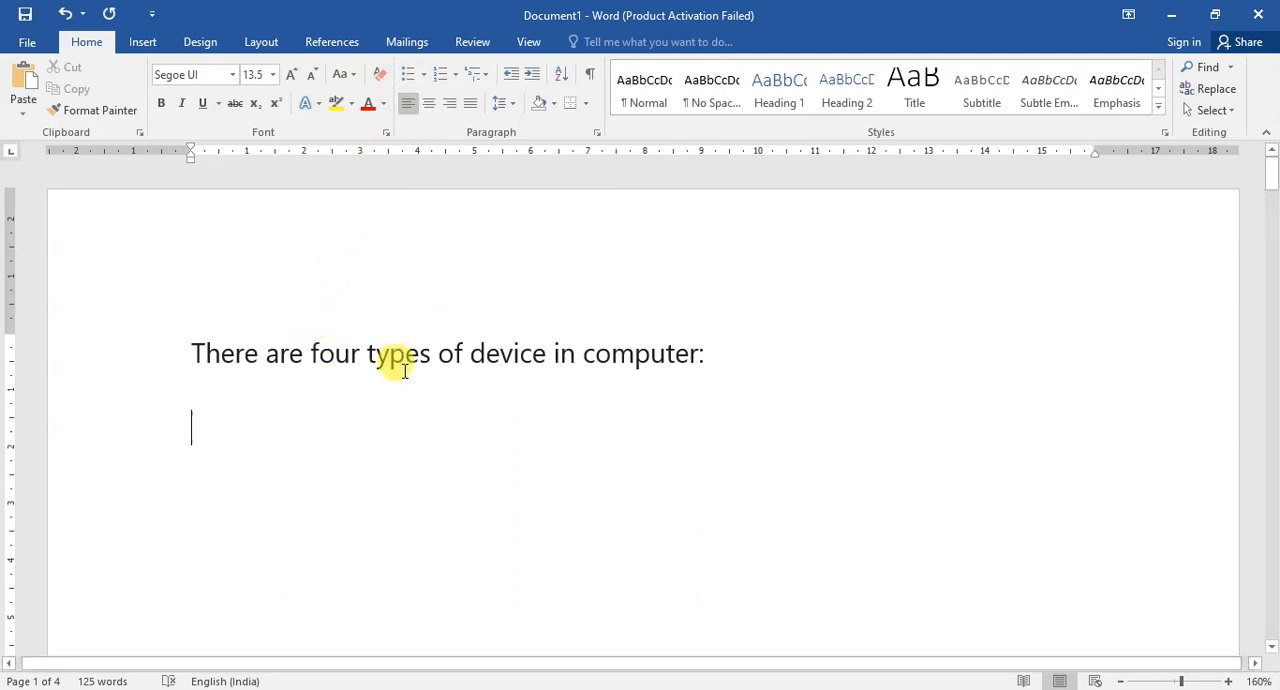
key(Up)
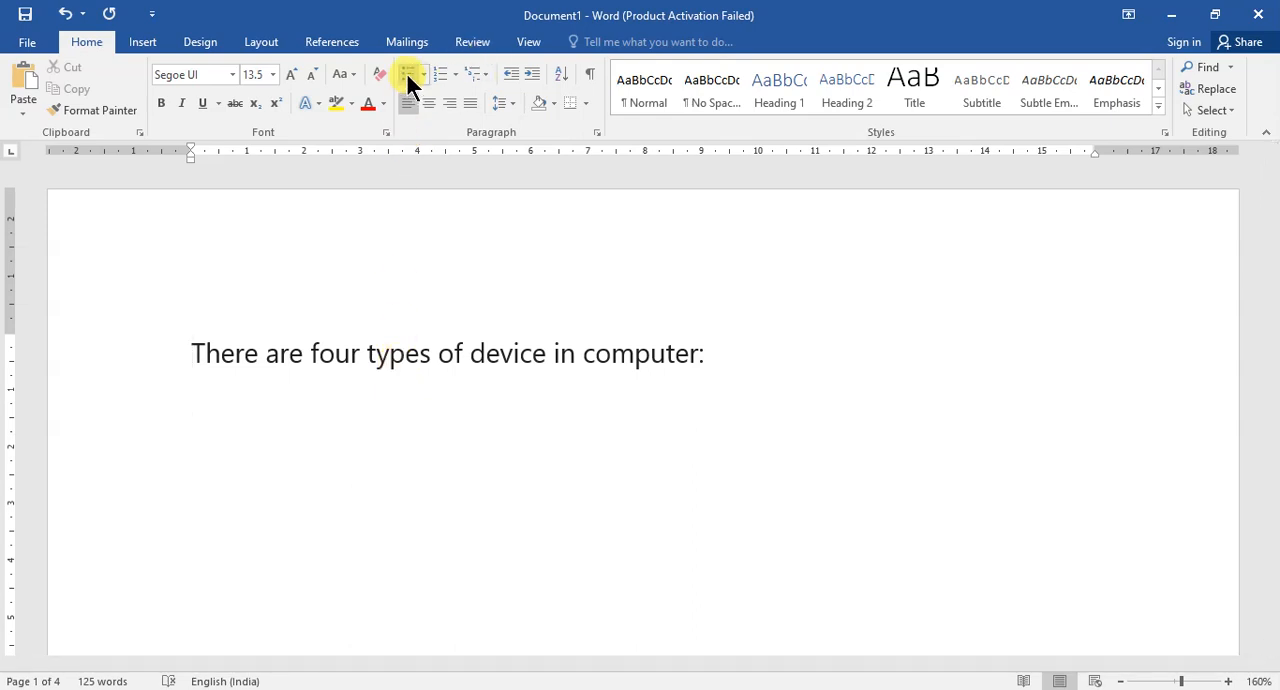
key(Down)
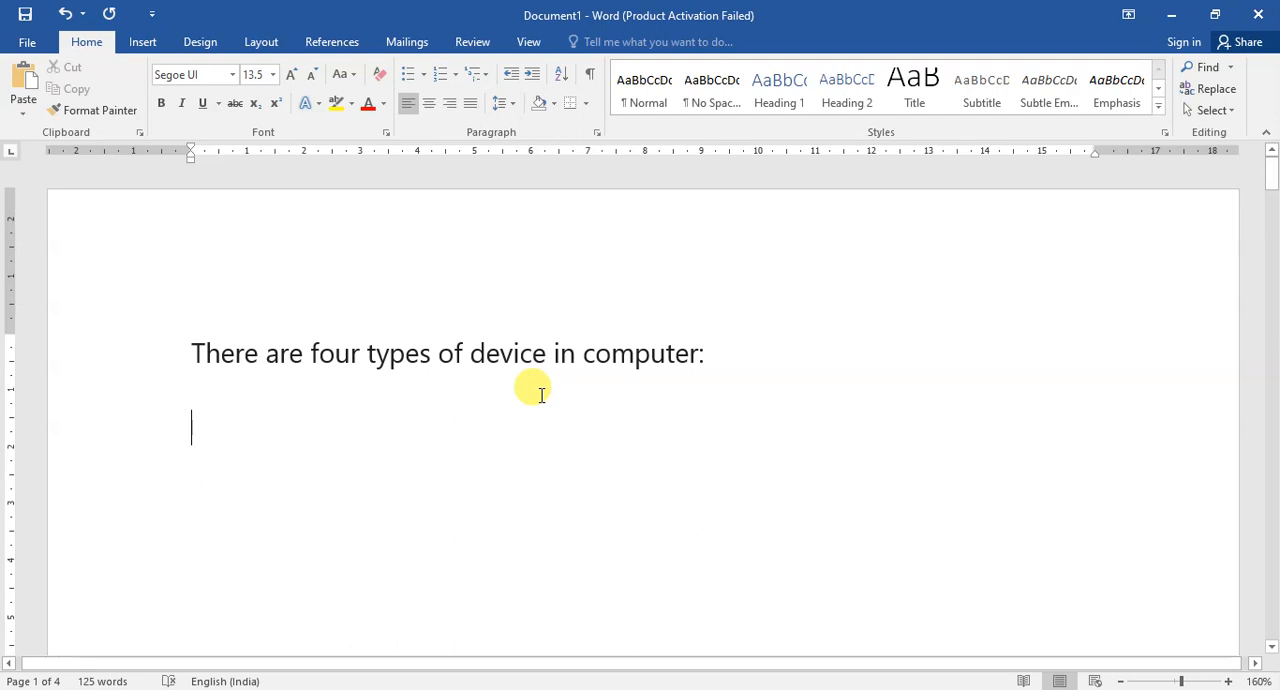
Write "Input device" on the empty line below the sentence about the four types of device.
text(In[)
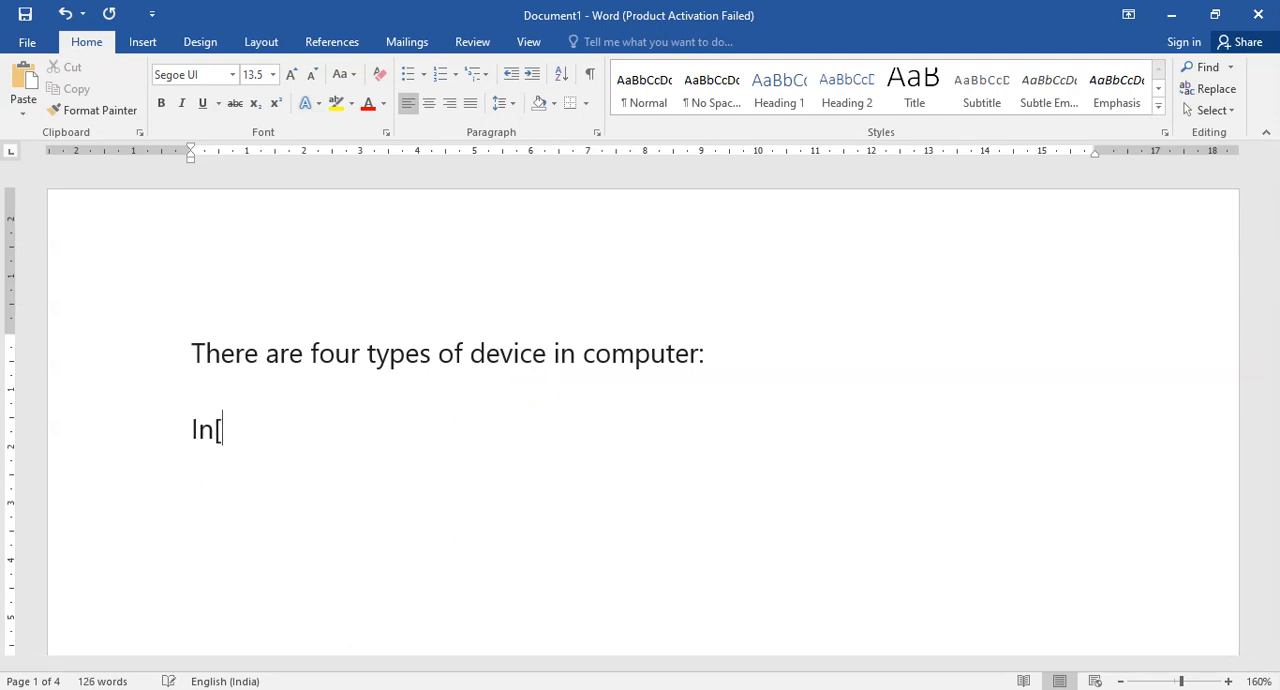
key(BackSpace)
text(put device)
Add a new line reading "output" below "Input device".
key(Return)
text(pu)
key(BackSpace)
key(BackSpace)
text(ooutput)
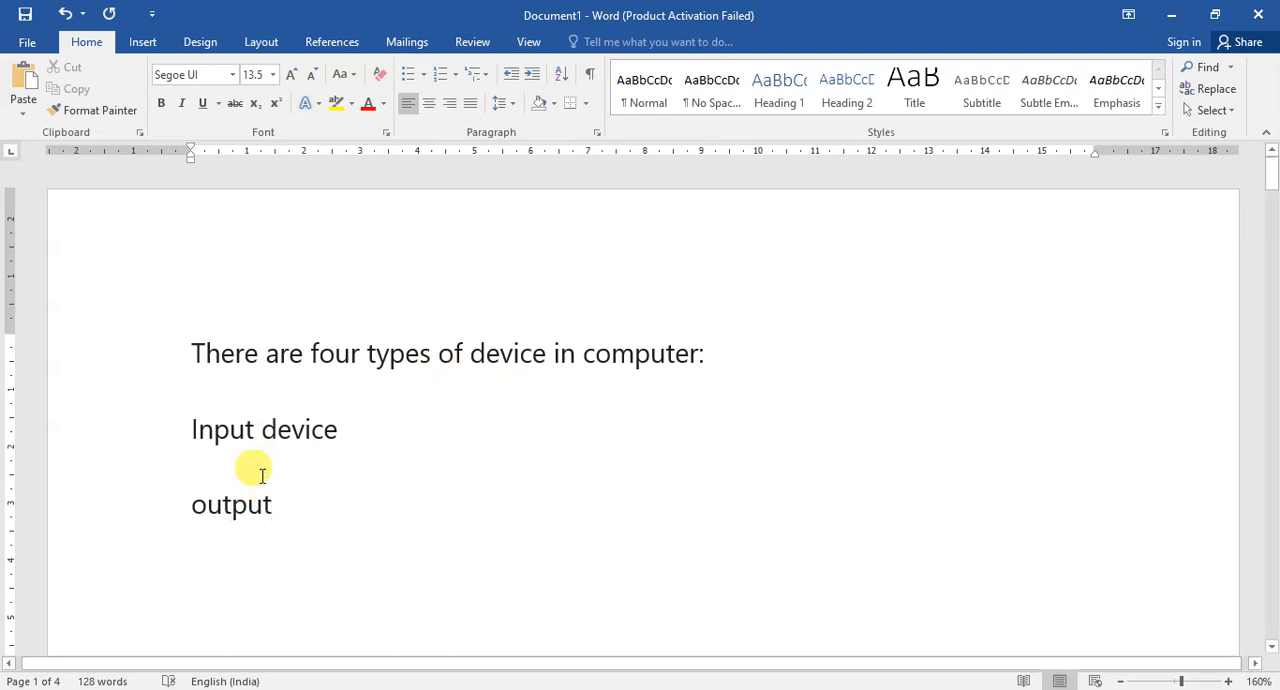
Format both device lines as a list with four-diamond bullets and complete the second item as "Output device".
drag(191, 430, 305, 510)
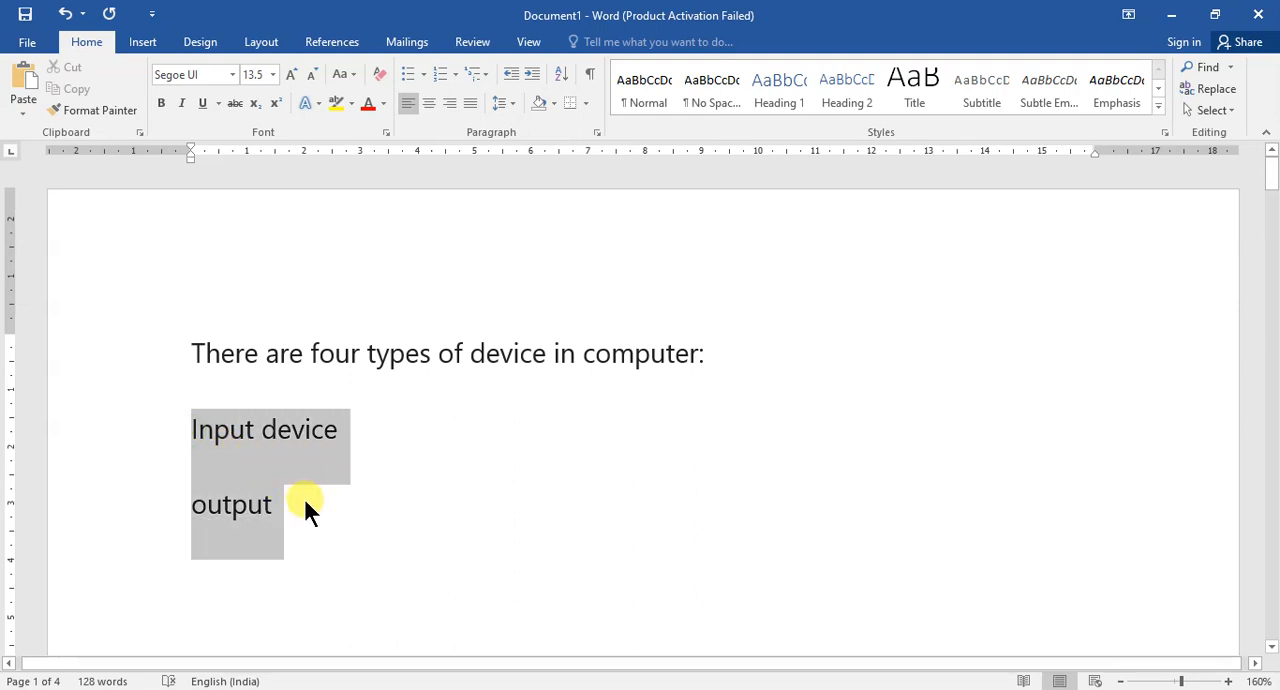
click(423, 76)
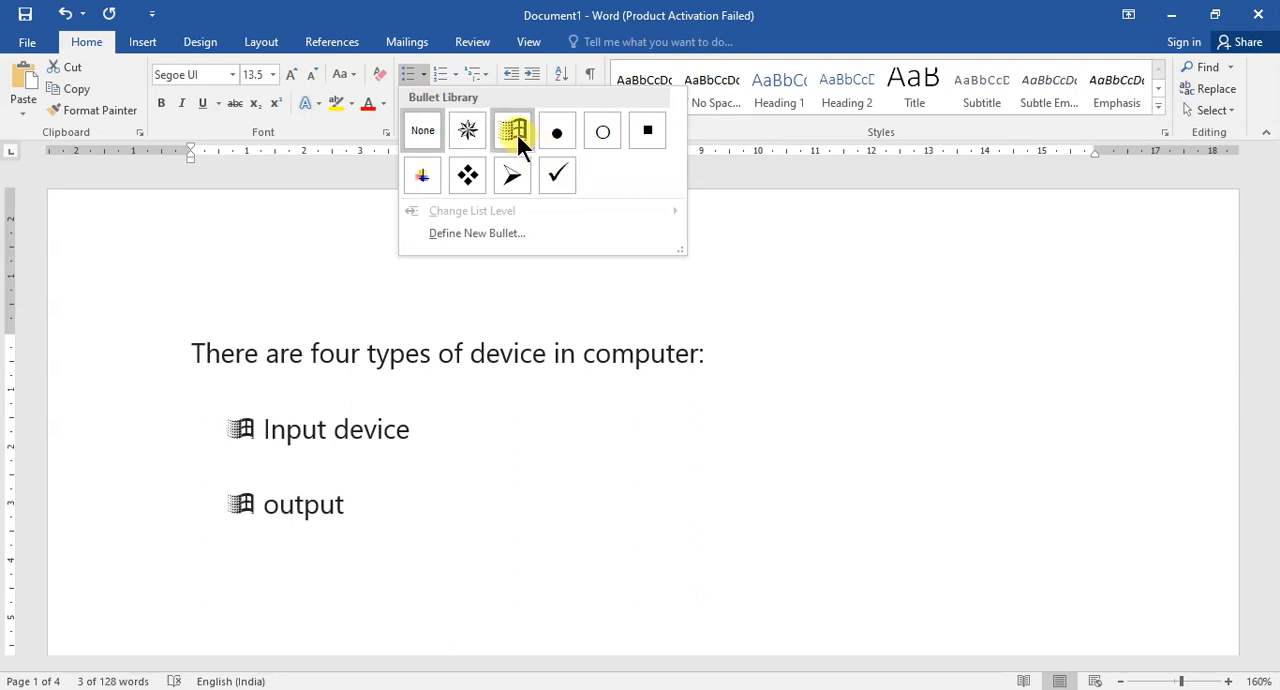
click(467, 176)
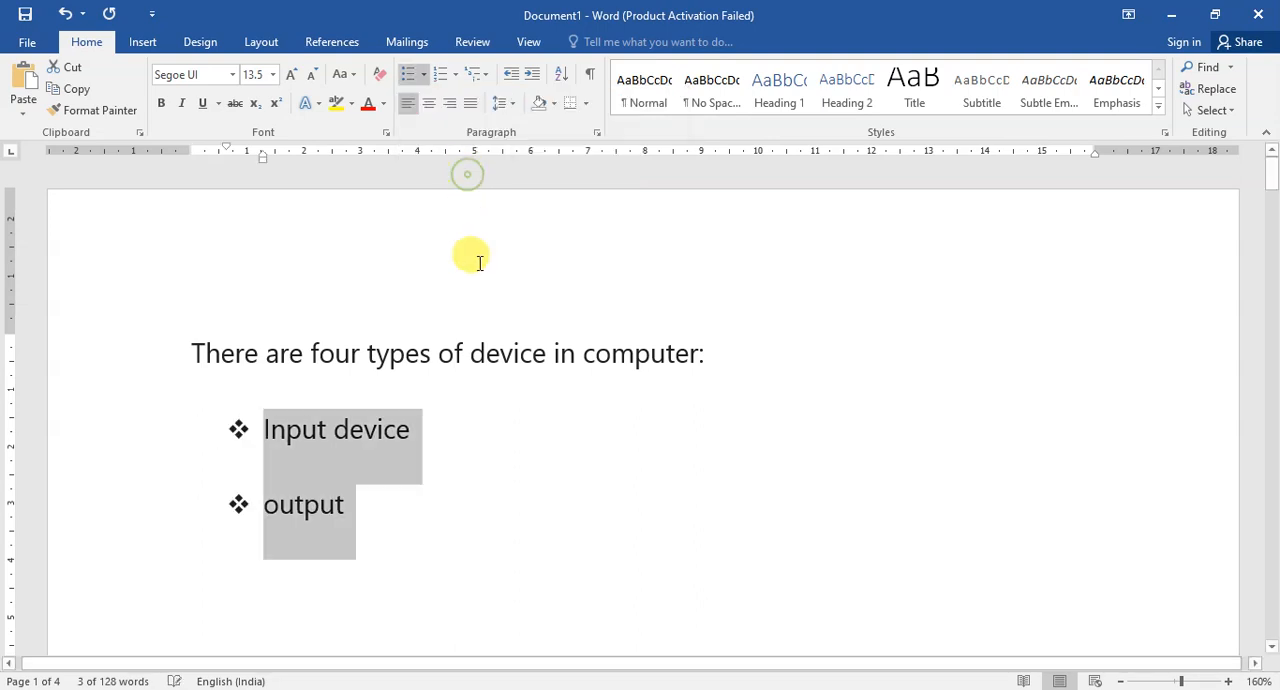
click(366, 498)
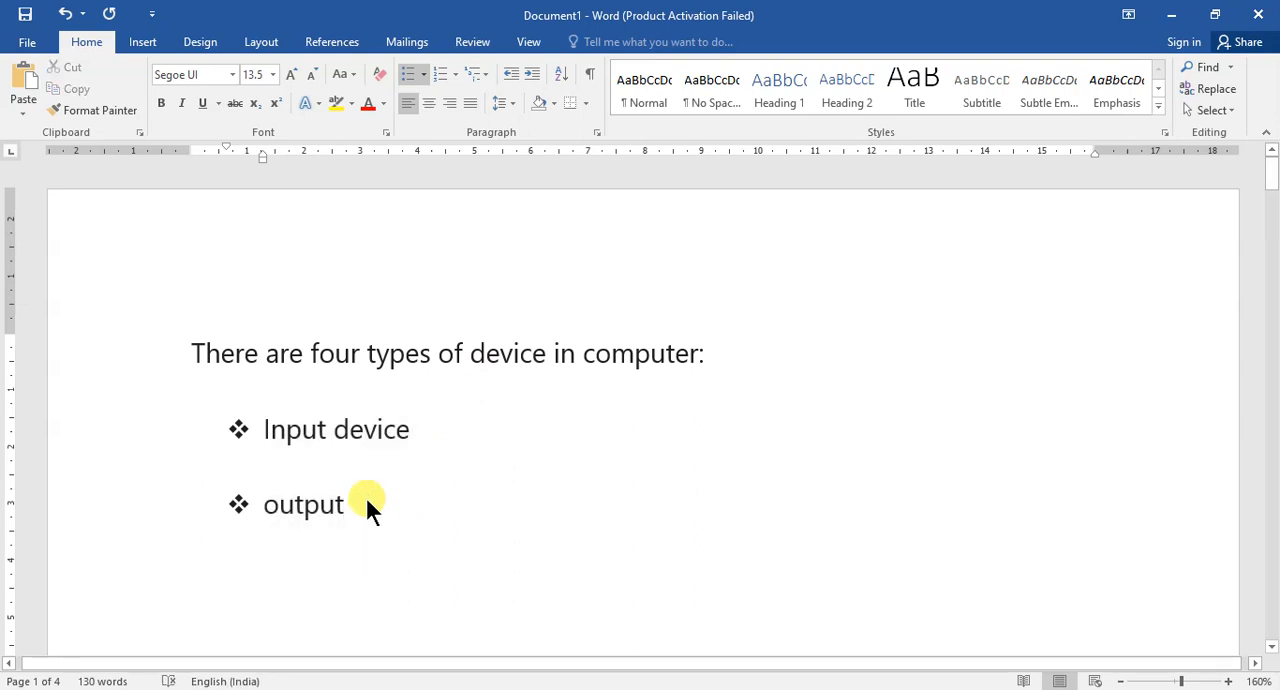
text(device)
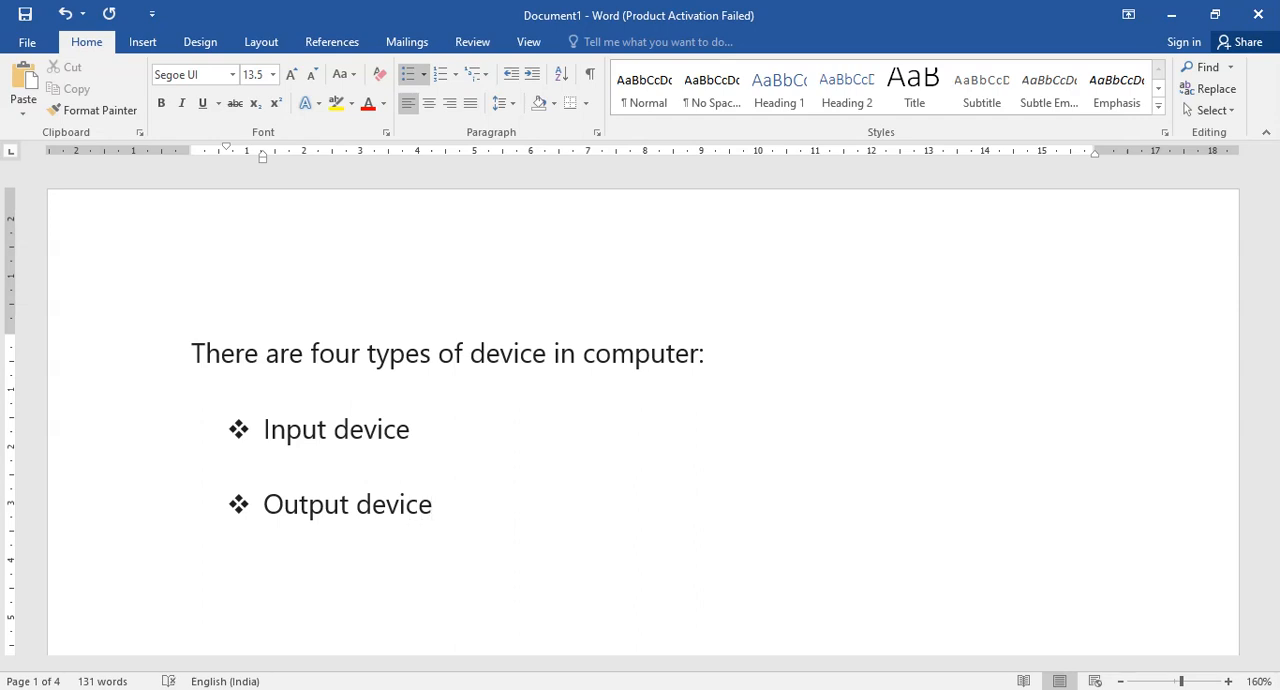
Add "Processing device" and "memory" as the third and fourth bulleted items.
key(Return)
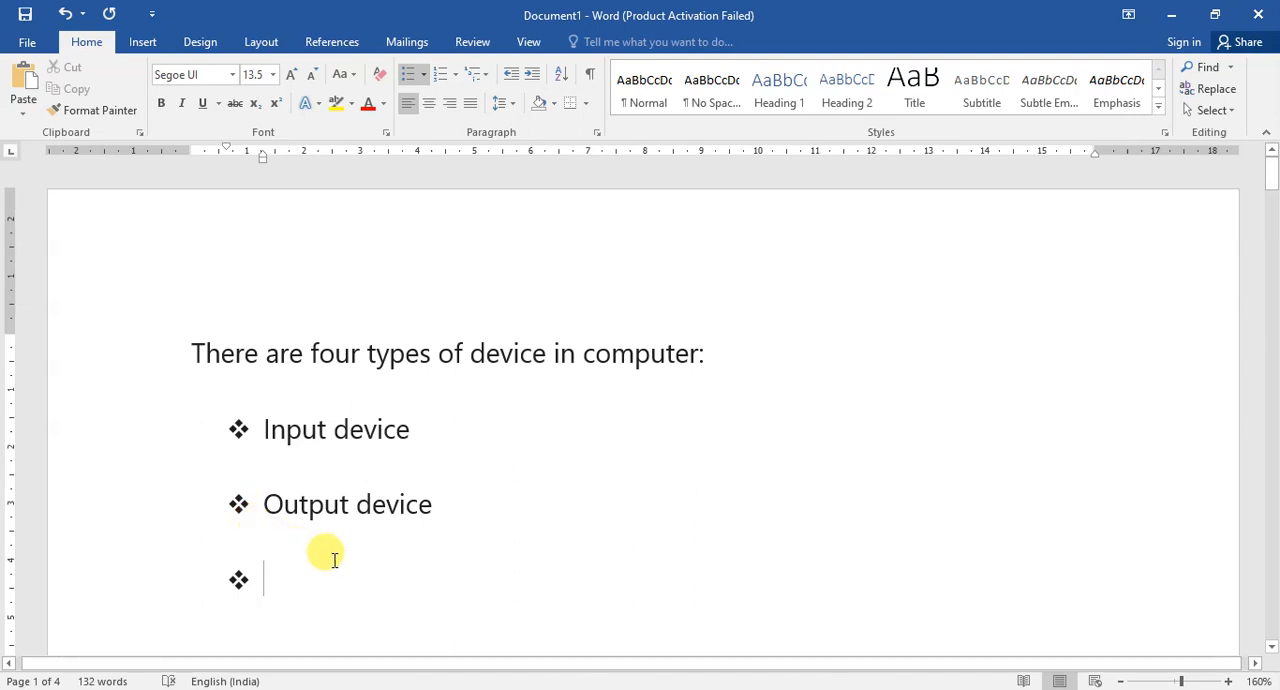
text(pro)
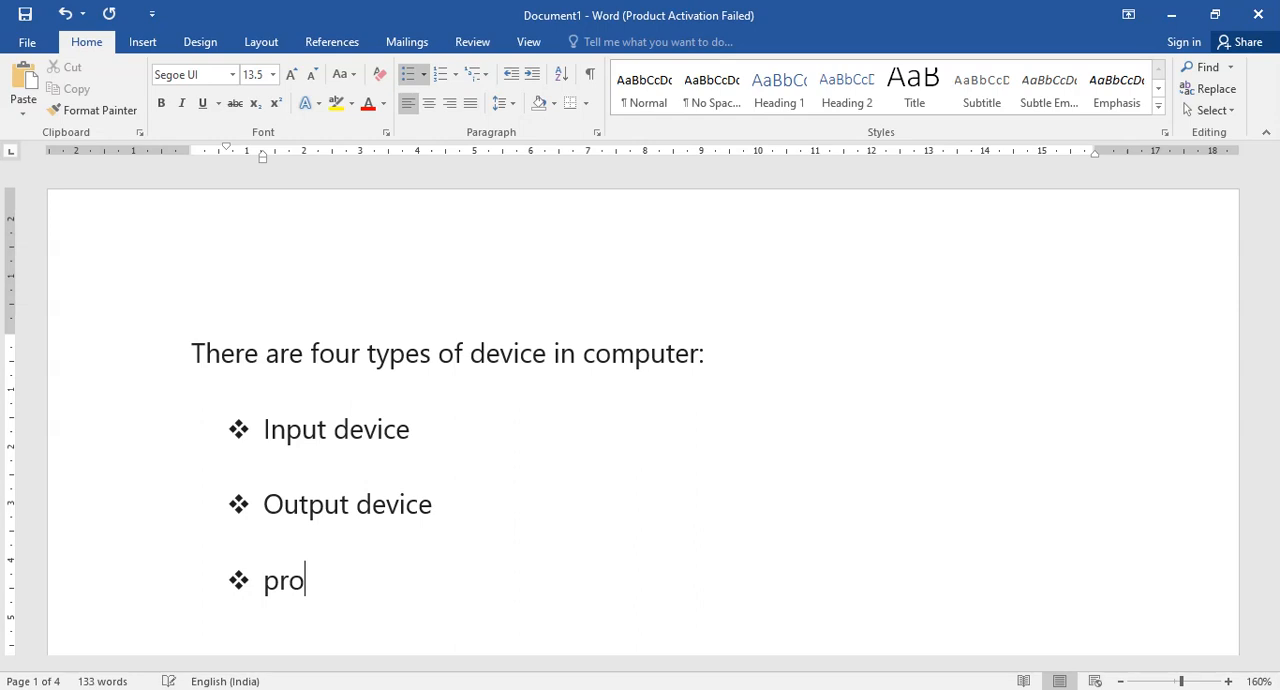
text(cessing)
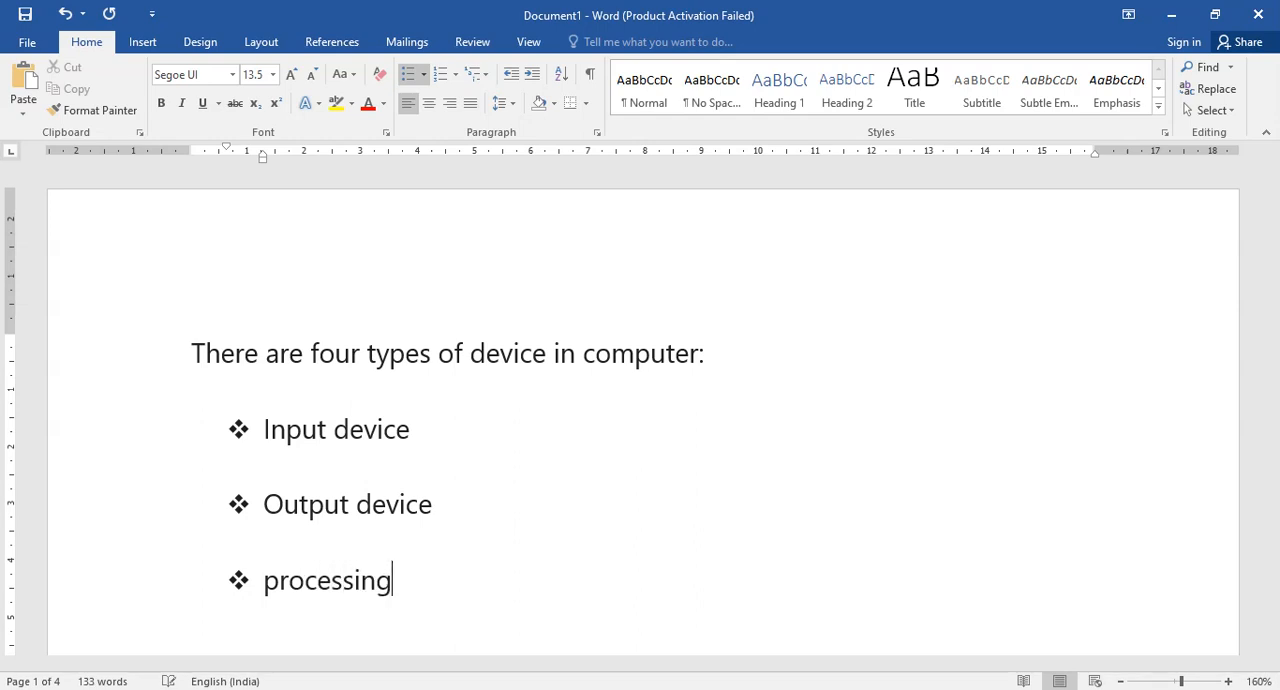
text( dec)
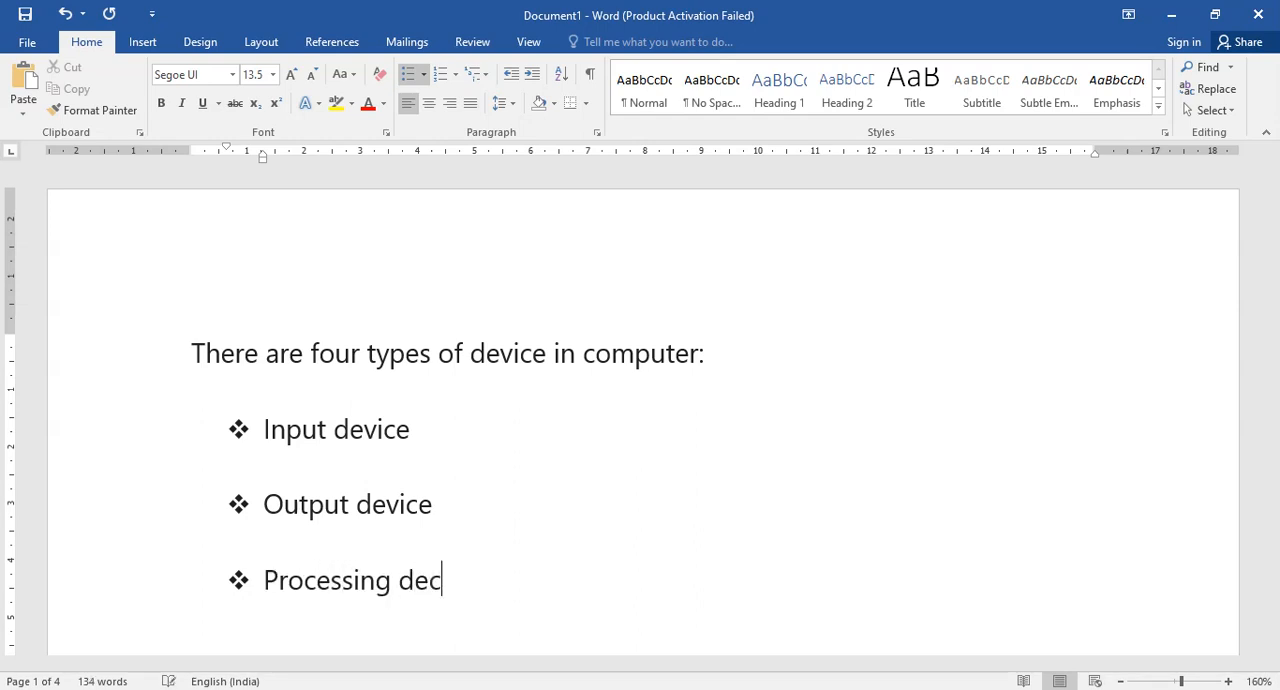
key(BackSpace)
text(vice)
key(Return)
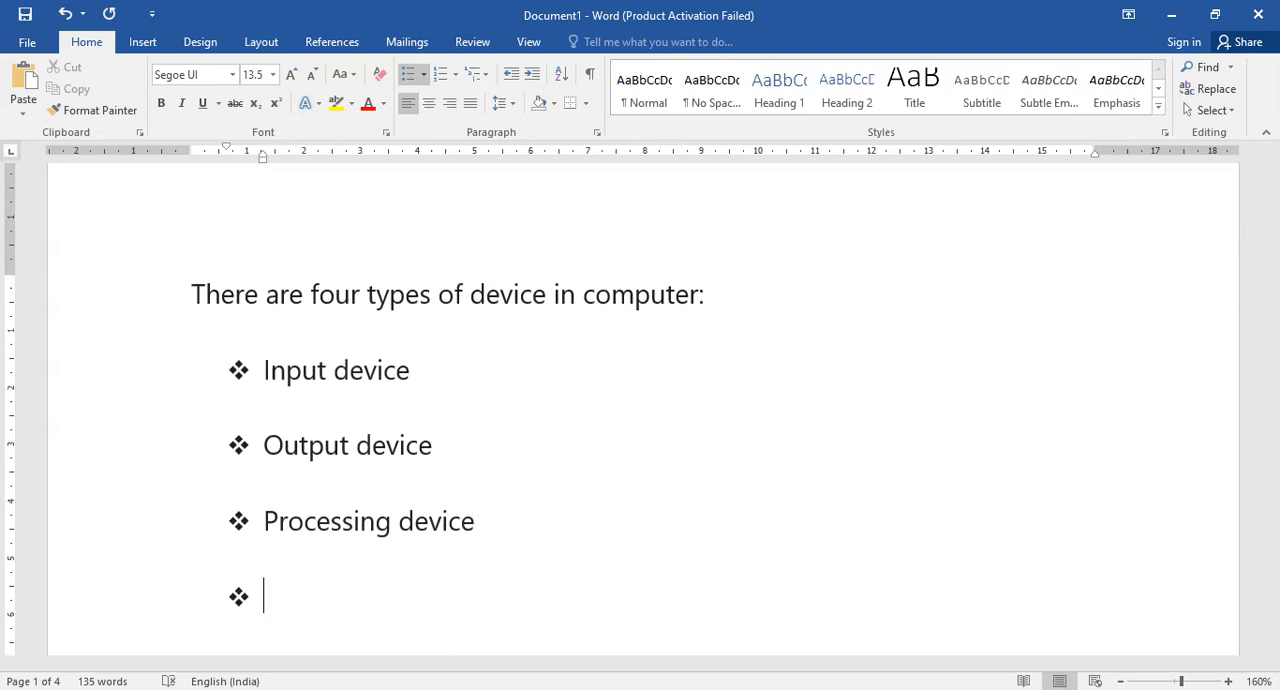
text(memory)
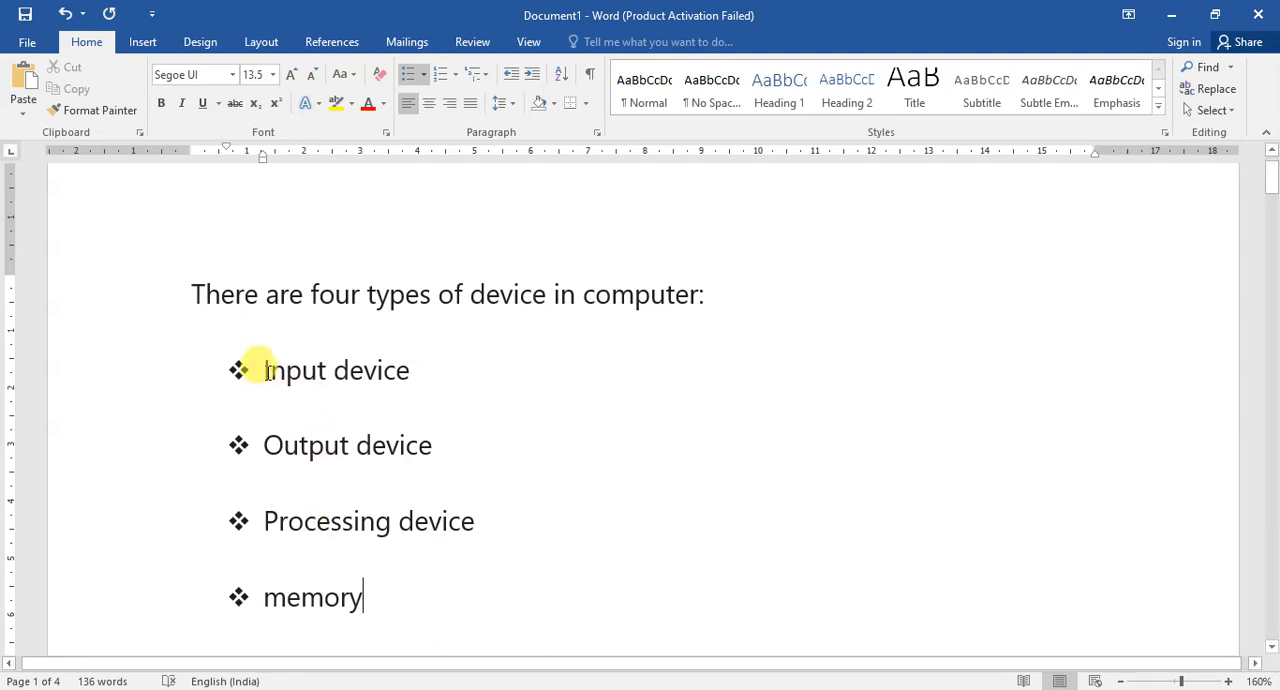
Remove the space after paragraph from all four bulleted items.
drag(291, 408, 373, 582)
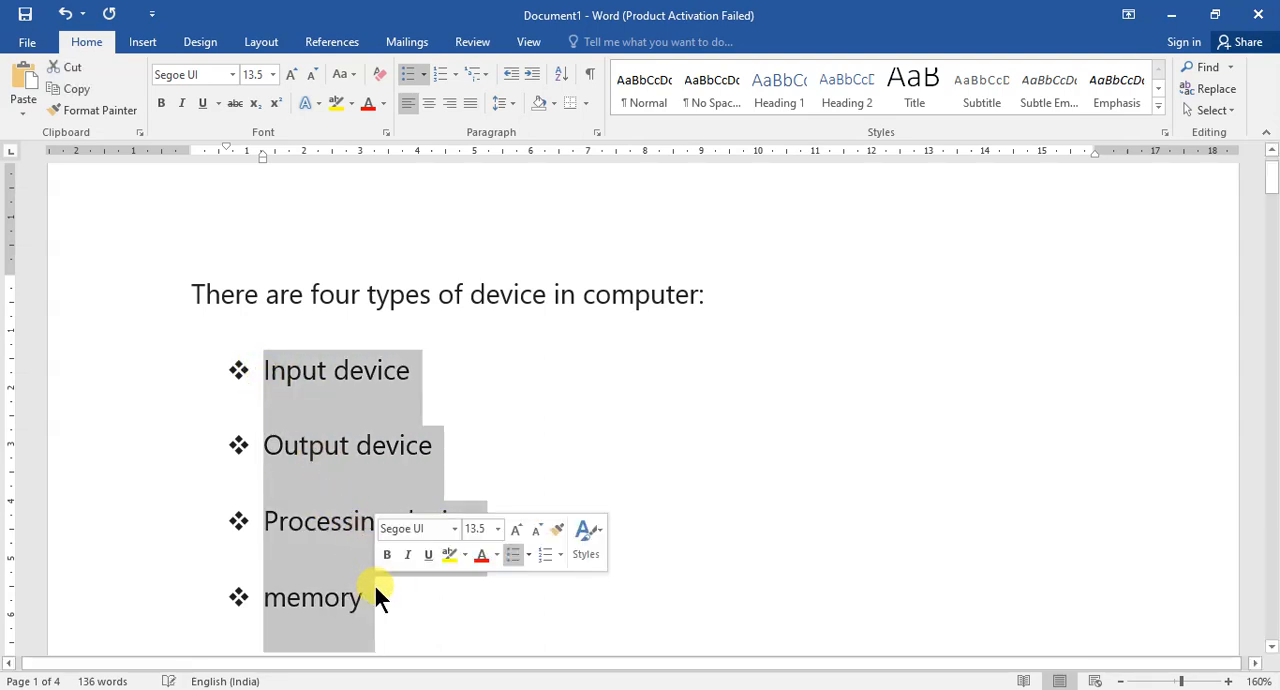
click(505, 104)
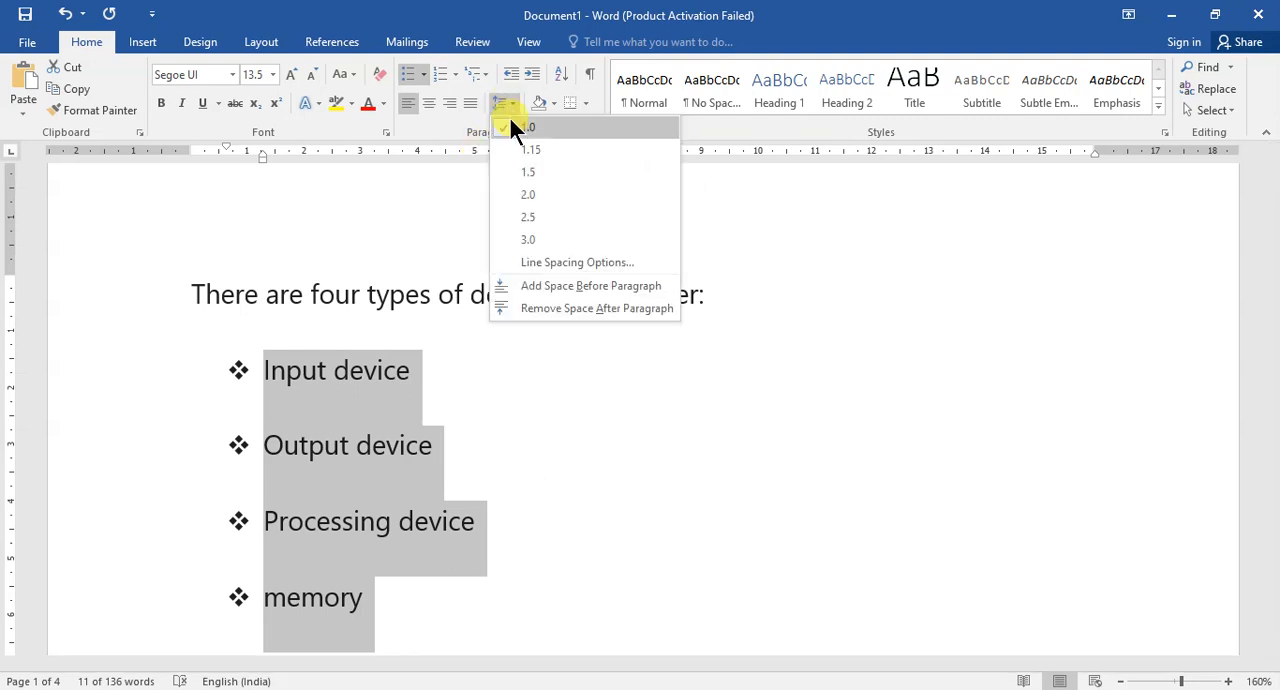
click(549, 308)
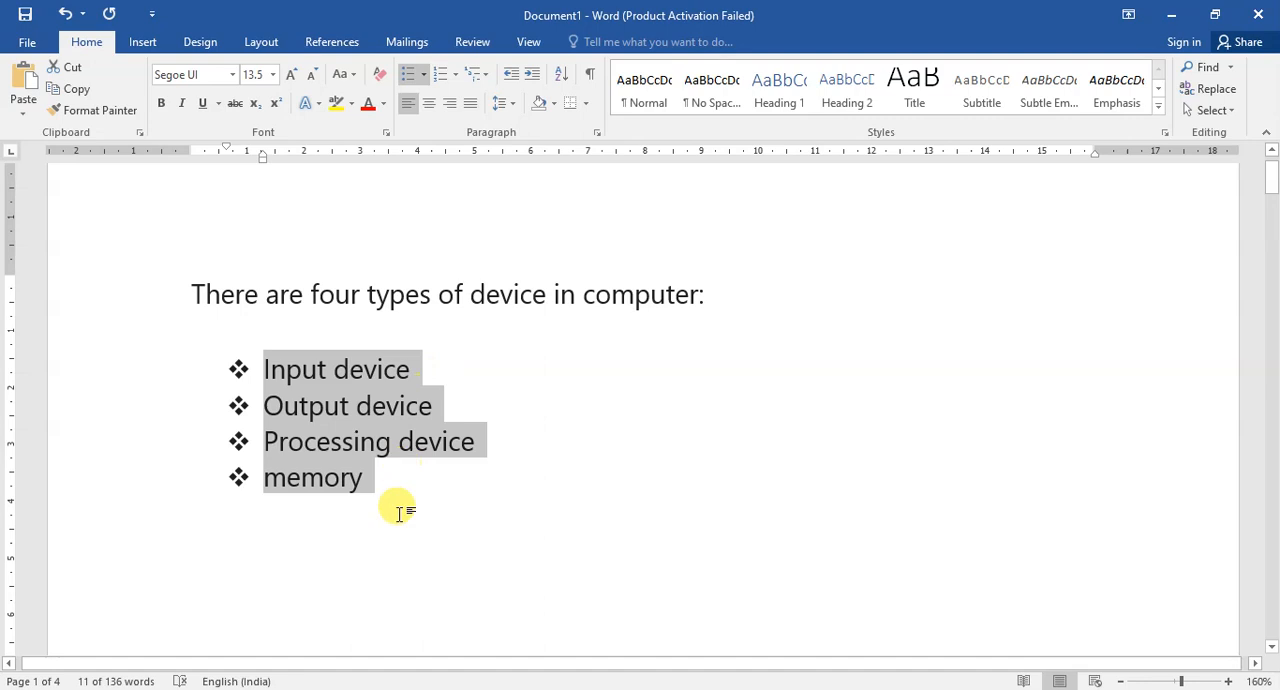
click(399, 528)
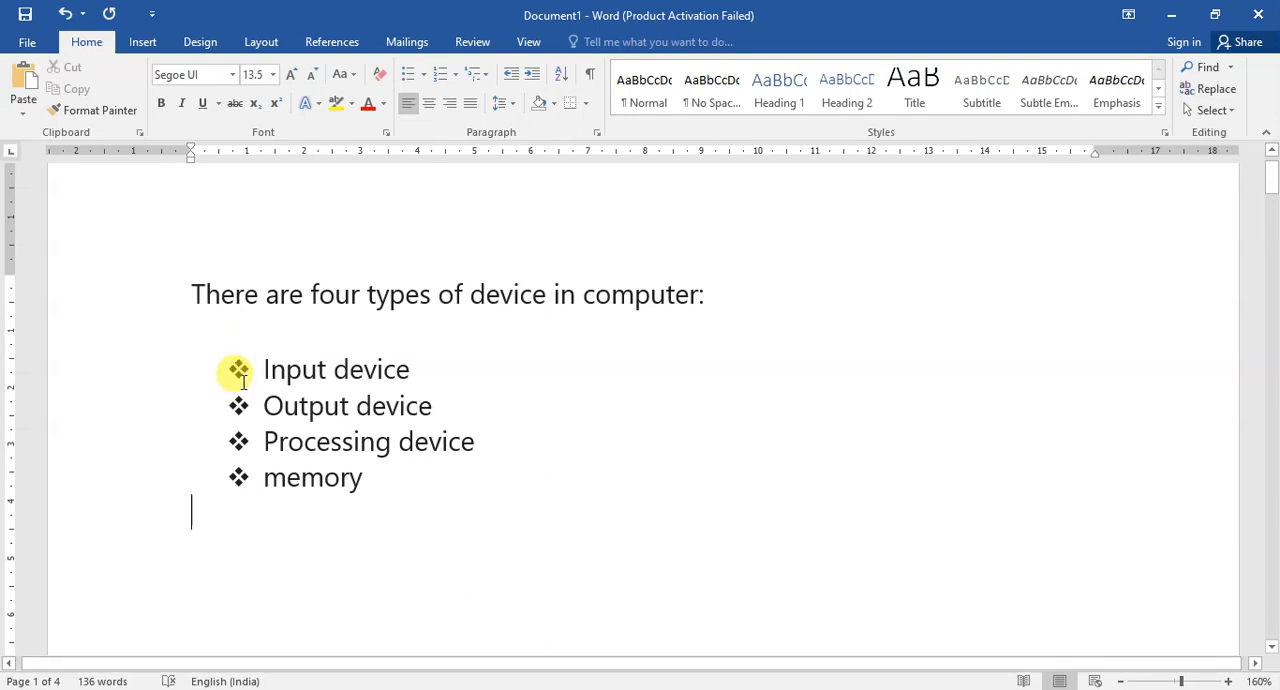
click(423, 76)
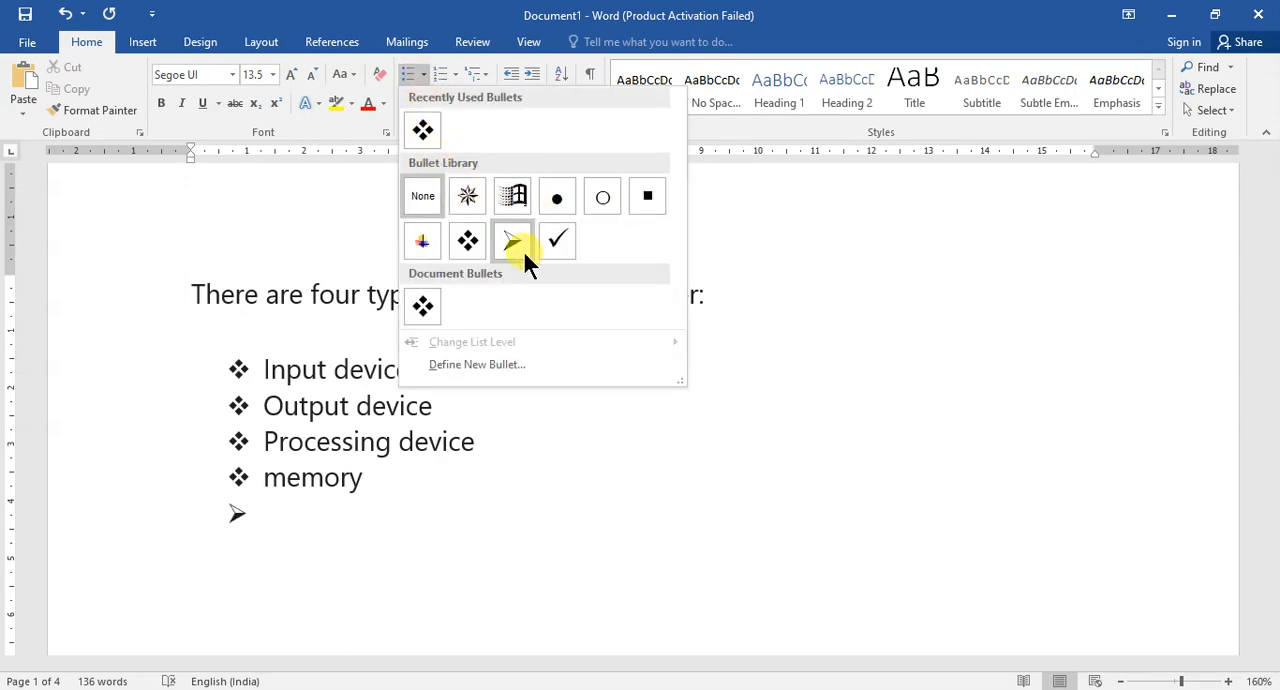
click(299, 526)
Define a new bullet from the Wingdings curved arrow symbol with character code 198 and apply it to the four list items.
drag(374, 486, 240, 350)
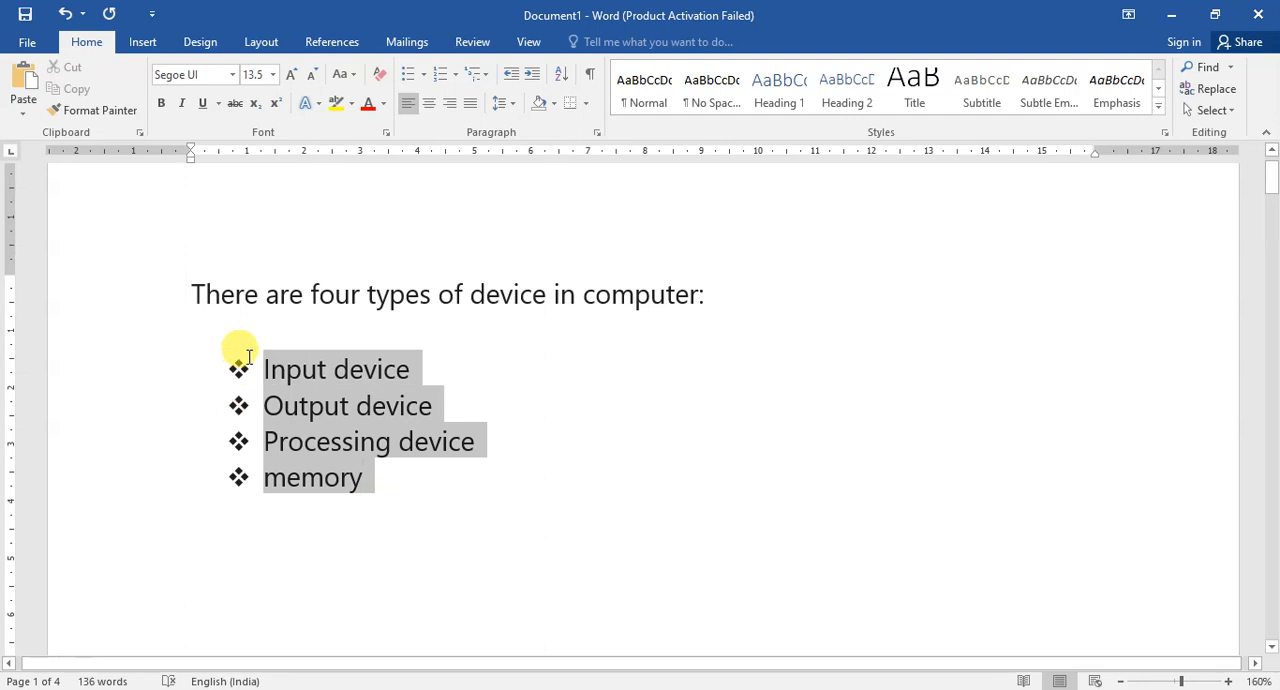
click(425, 76)
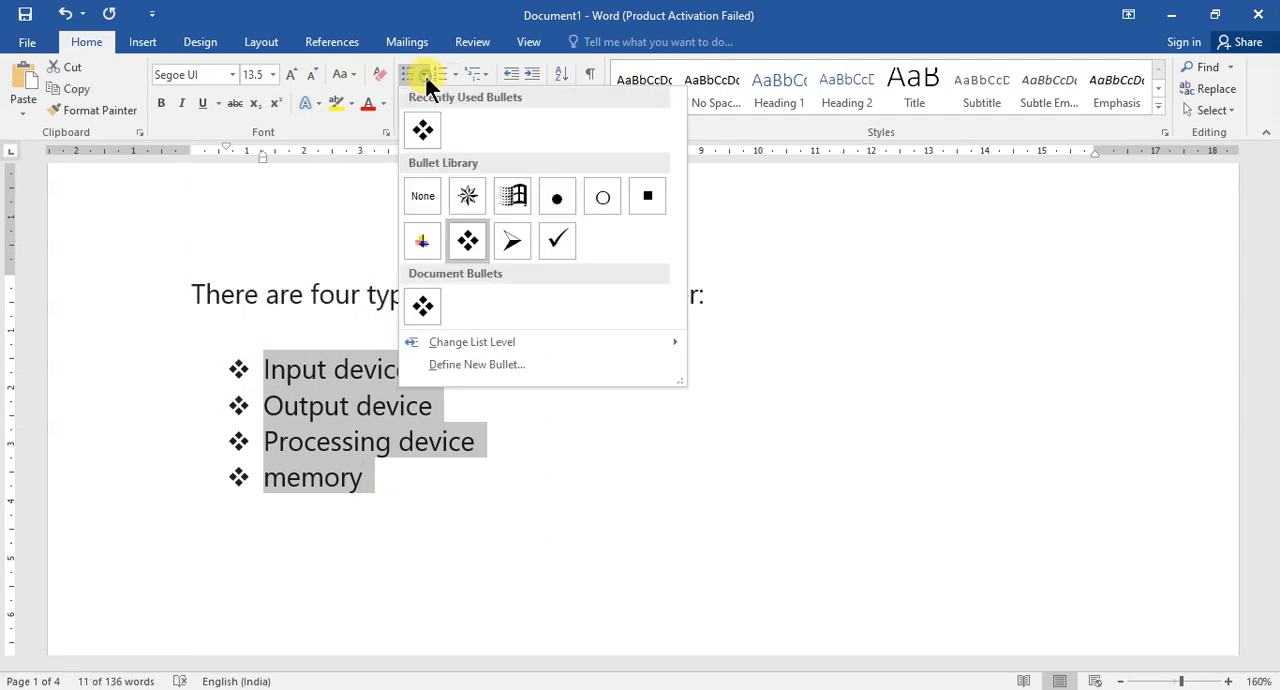
click(477, 366)
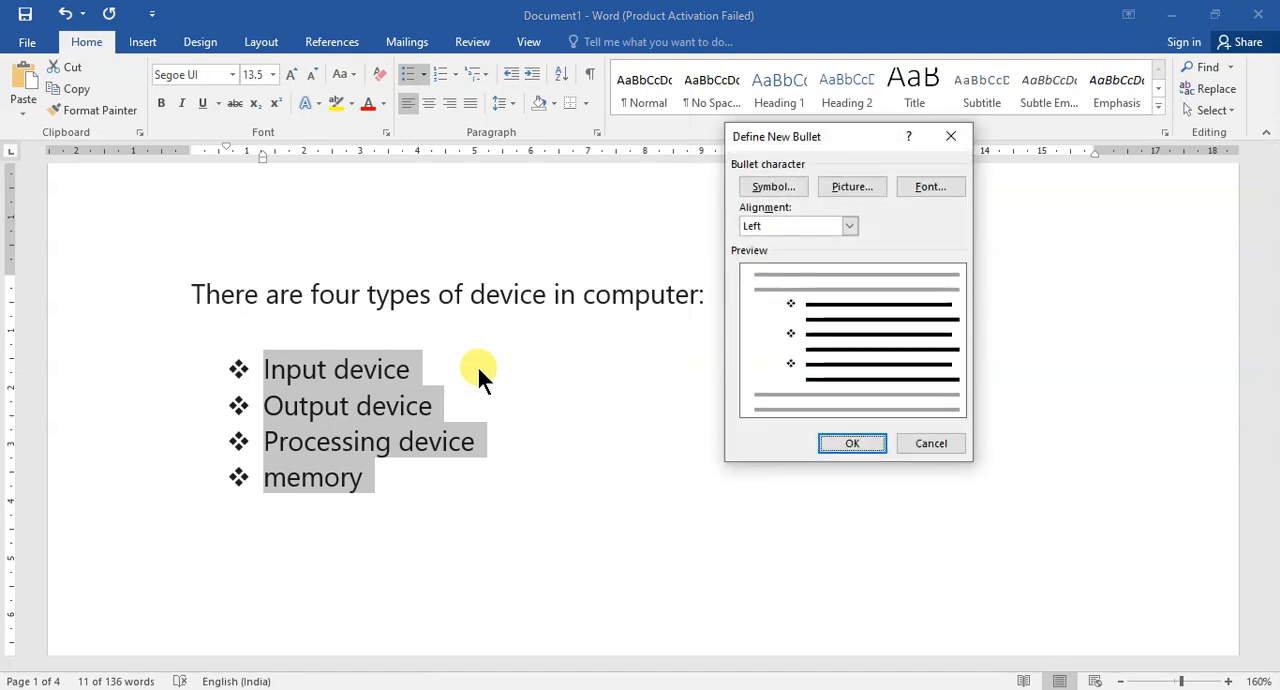
click(769, 189)
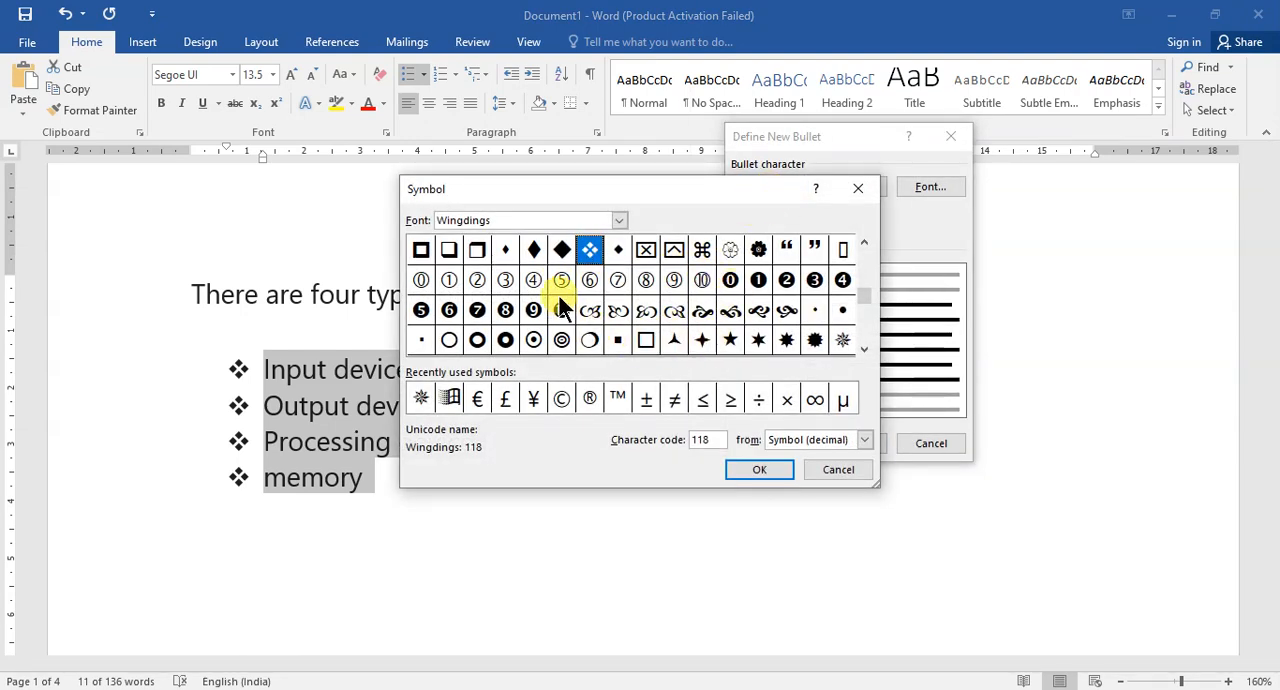
click(863, 347)
click(863, 347)
click(863, 347)
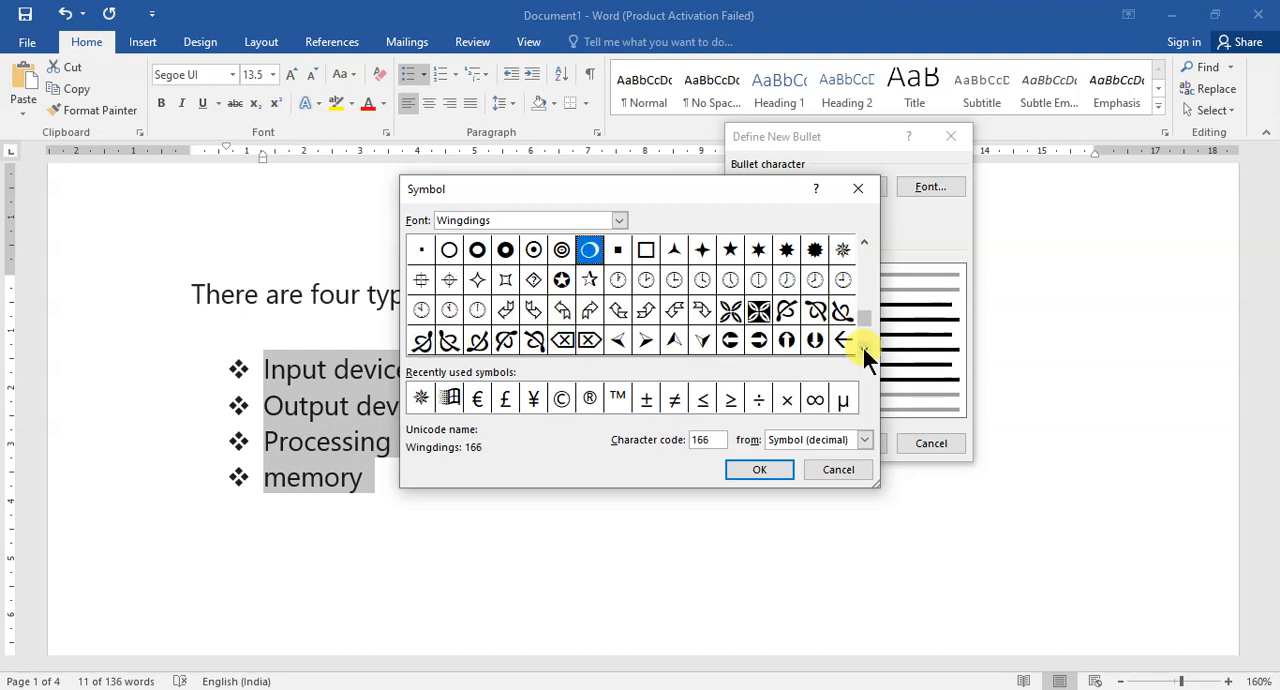
click(863, 347)
click(863, 347)
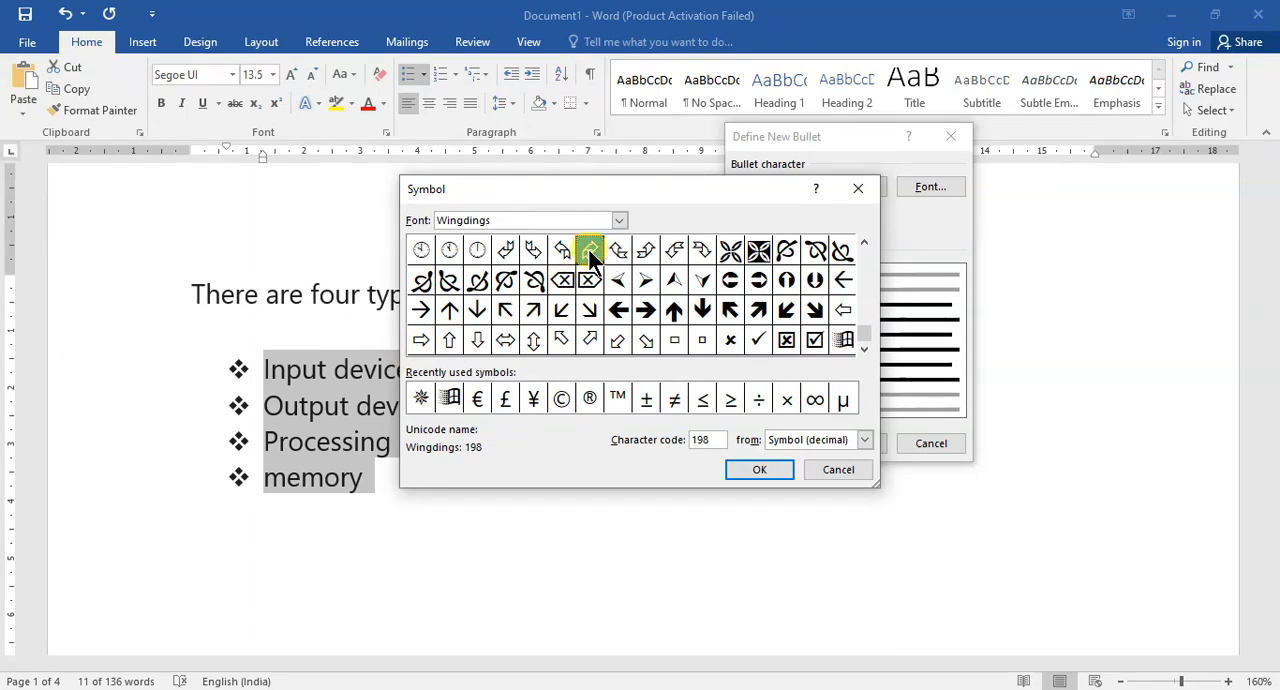
click(775, 466)
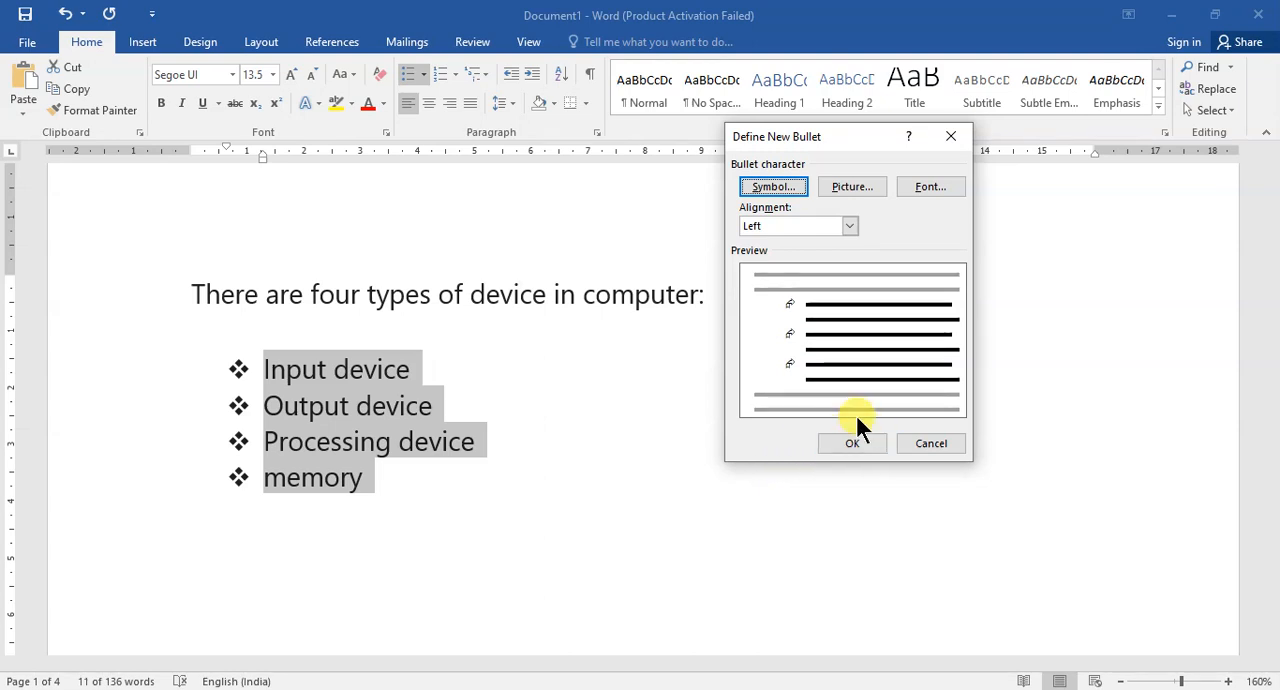
click(855, 443)
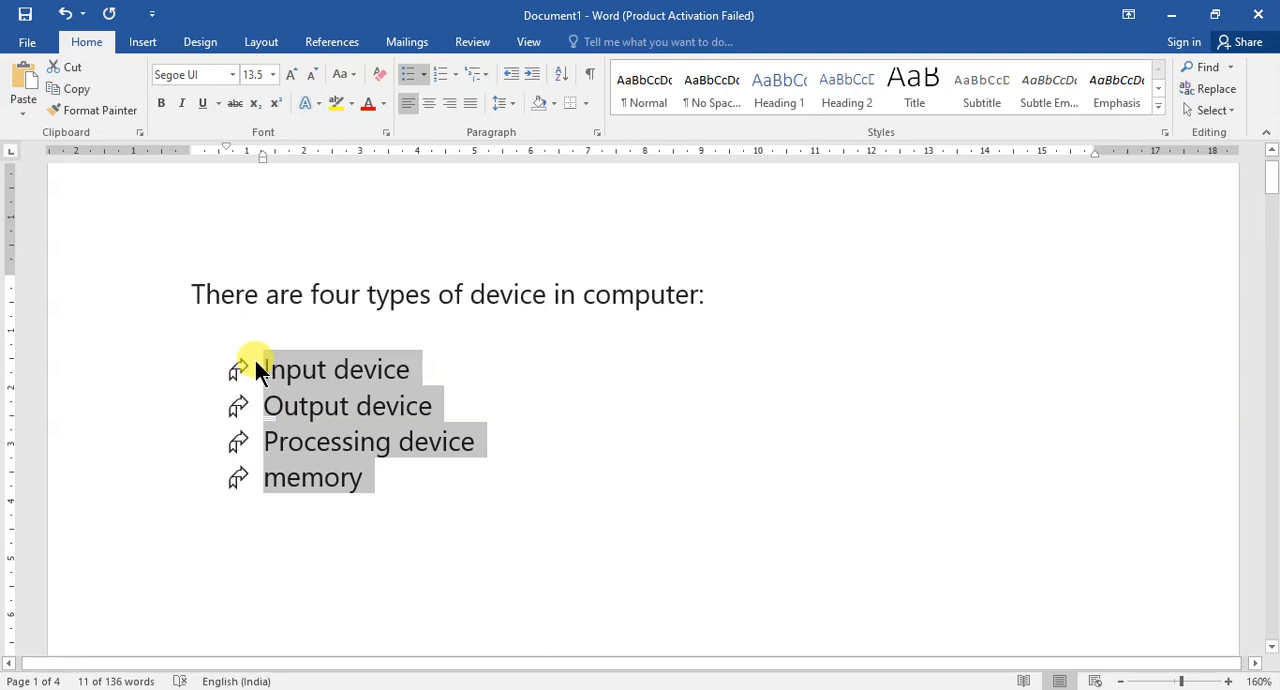
Change the four list items to a numbered list in the 1. 2. 3. format.
click(423, 76)
click(424, 69)
click(455, 69)
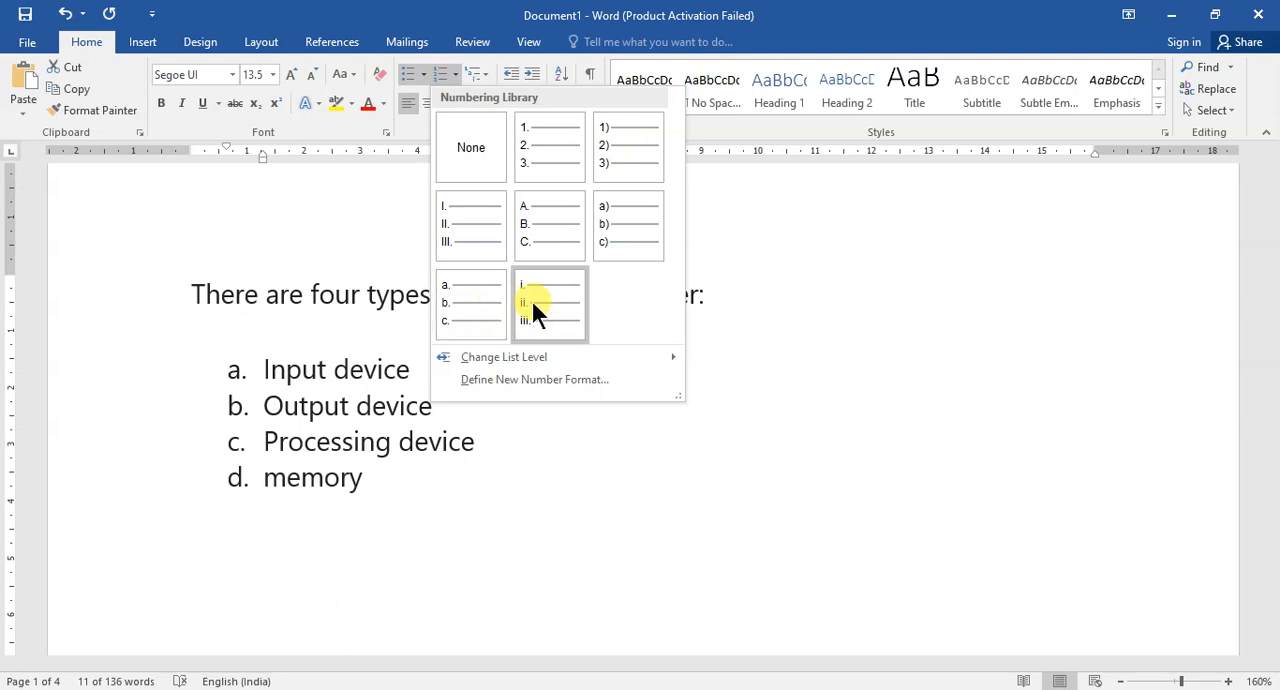
click(542, 149)
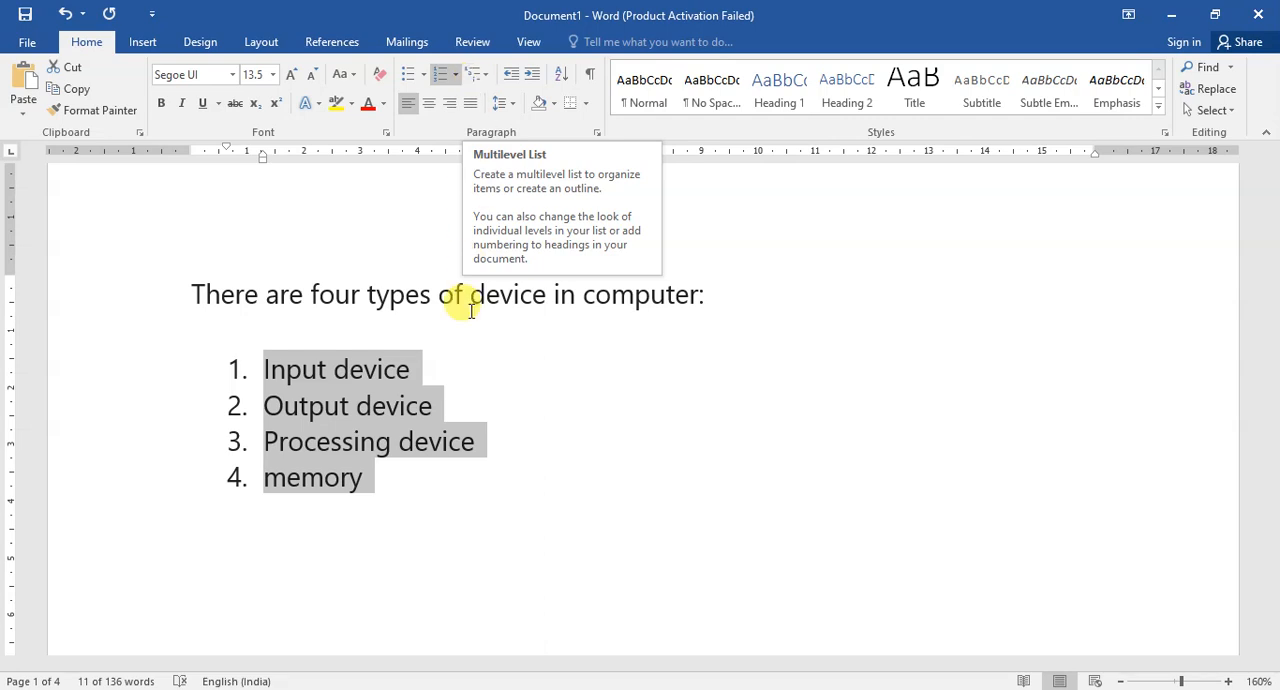
Insert an unnumbered line reading "keyboard" directly below the Input device item.
click(421, 371)
click(424, 368)
key(Return)
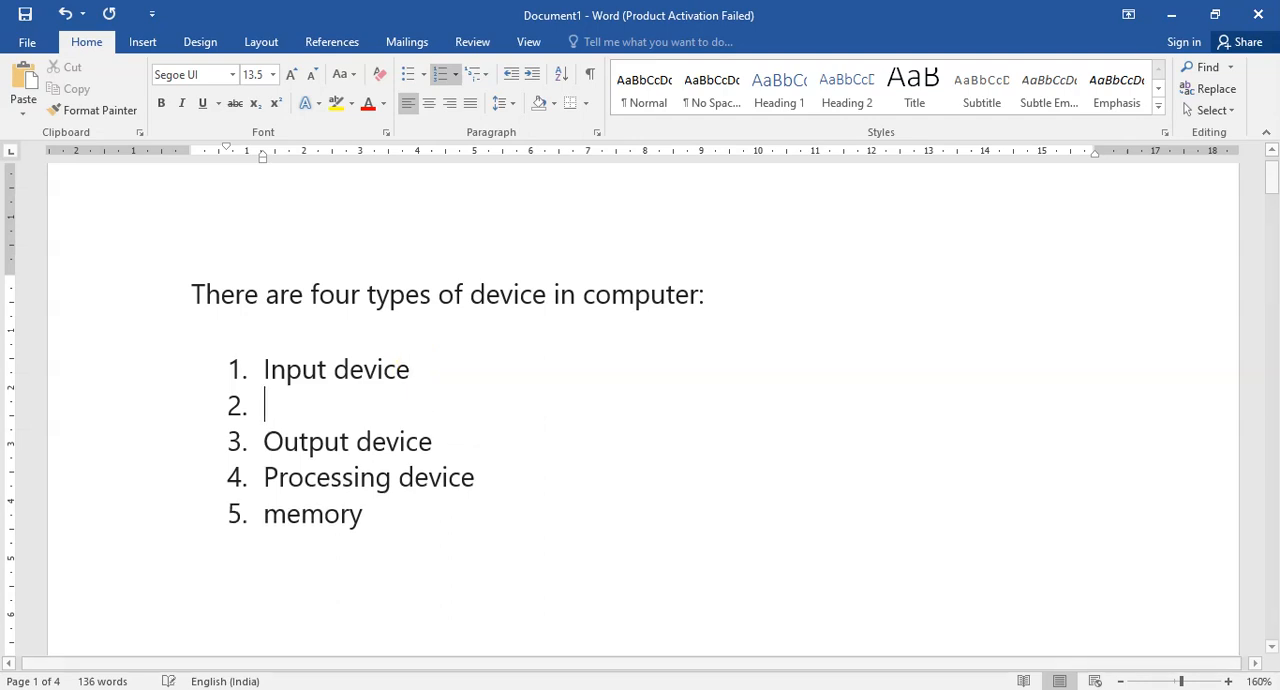
key(BackSpace)
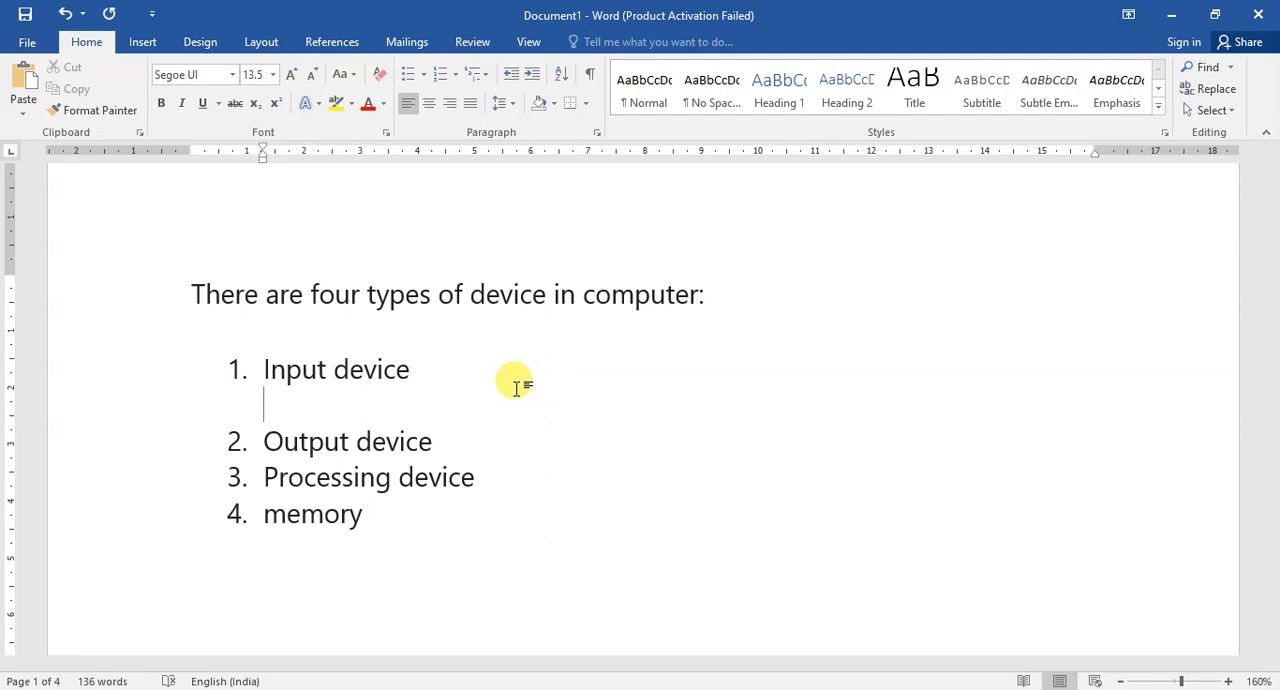
text(keyboard)
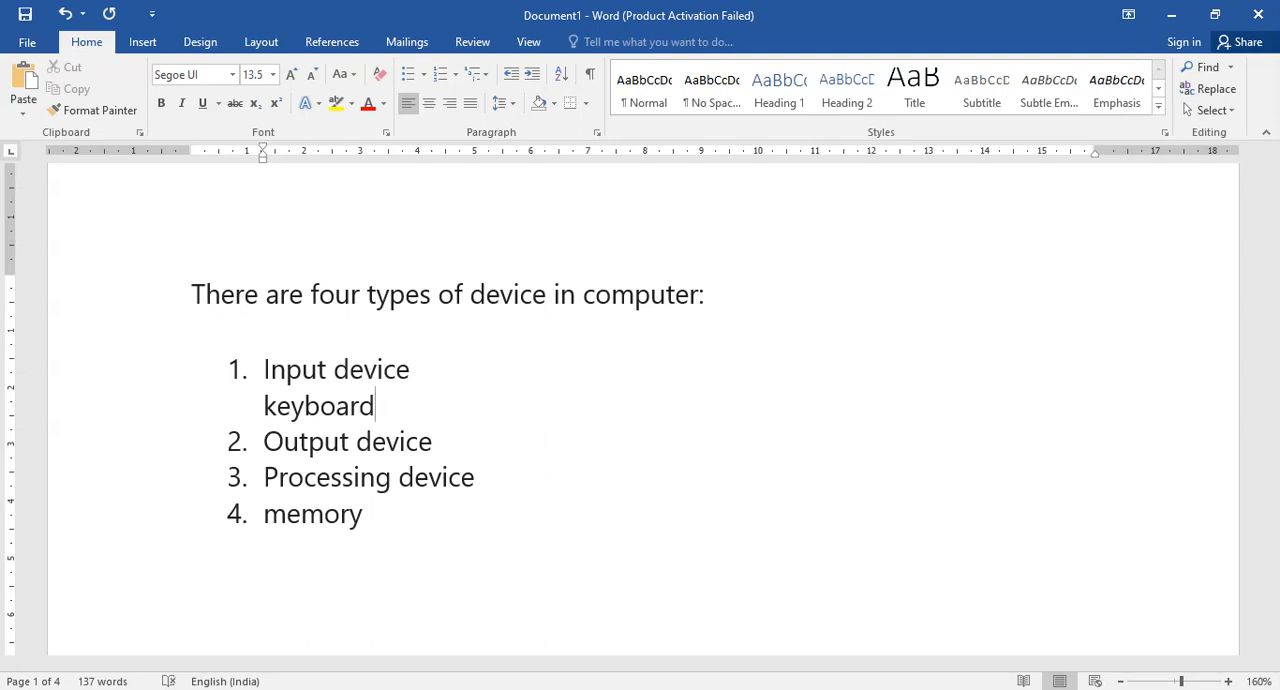
Add the unnumbered lines Mouse, Camera, Scanner and mic below Keyboard under the Input device item.
key(Return)
text(b)
key(BackSpace)
text(moun)
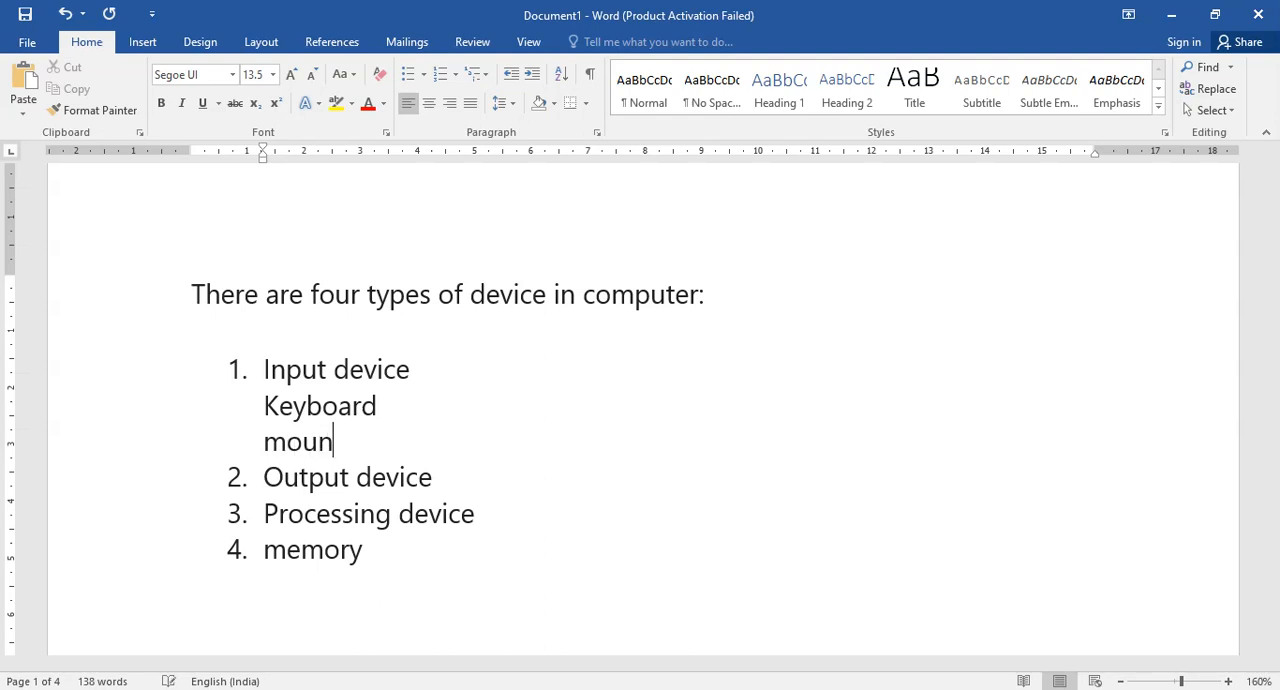
key(BackSpace)
text(se)
key(Return)
text(camera)
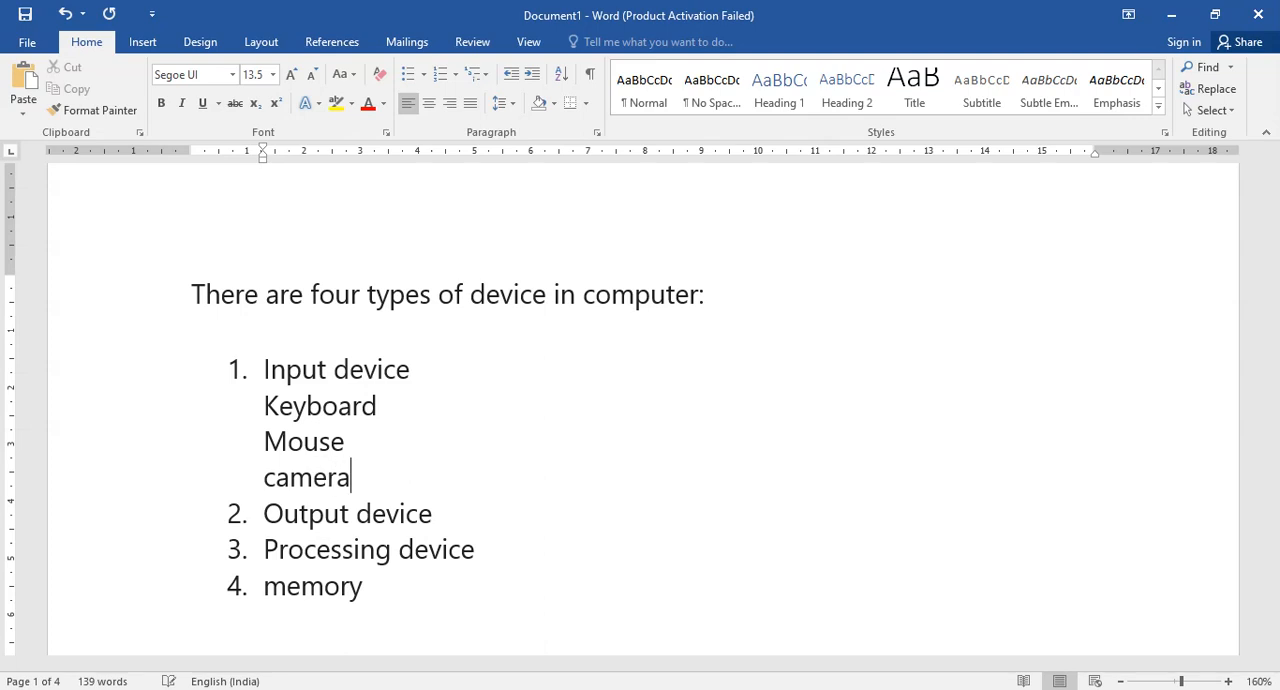
key(Return)
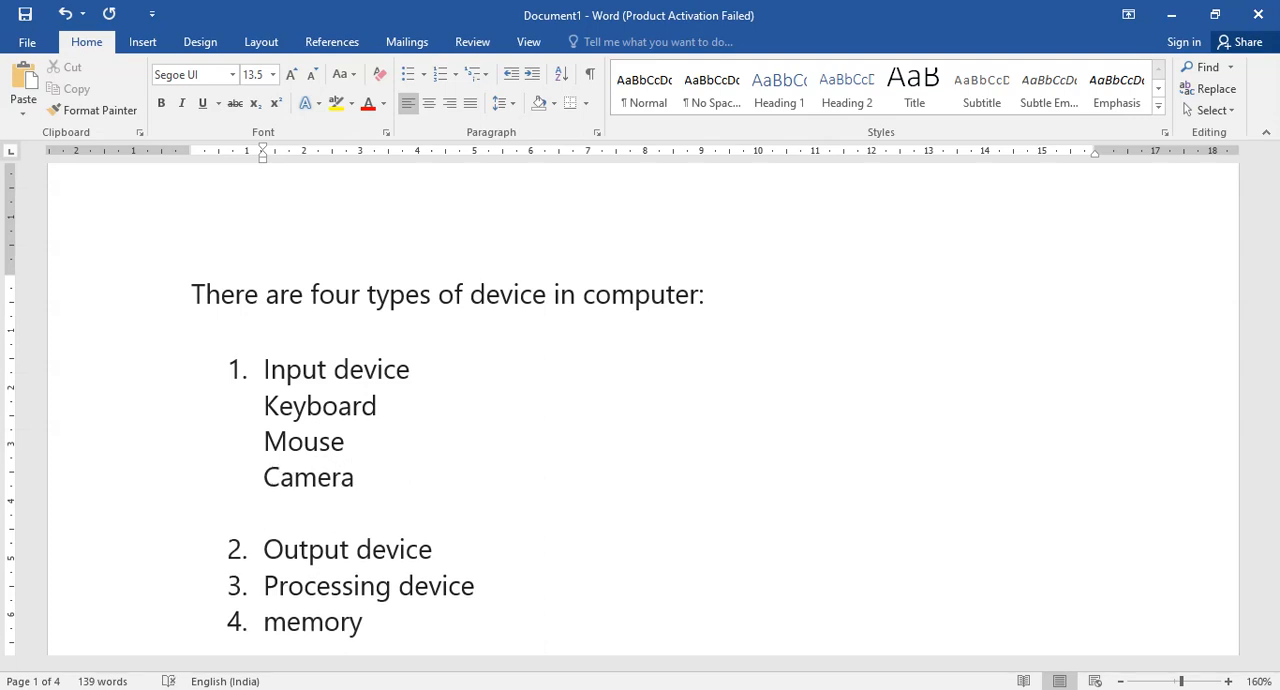
text(scanner)
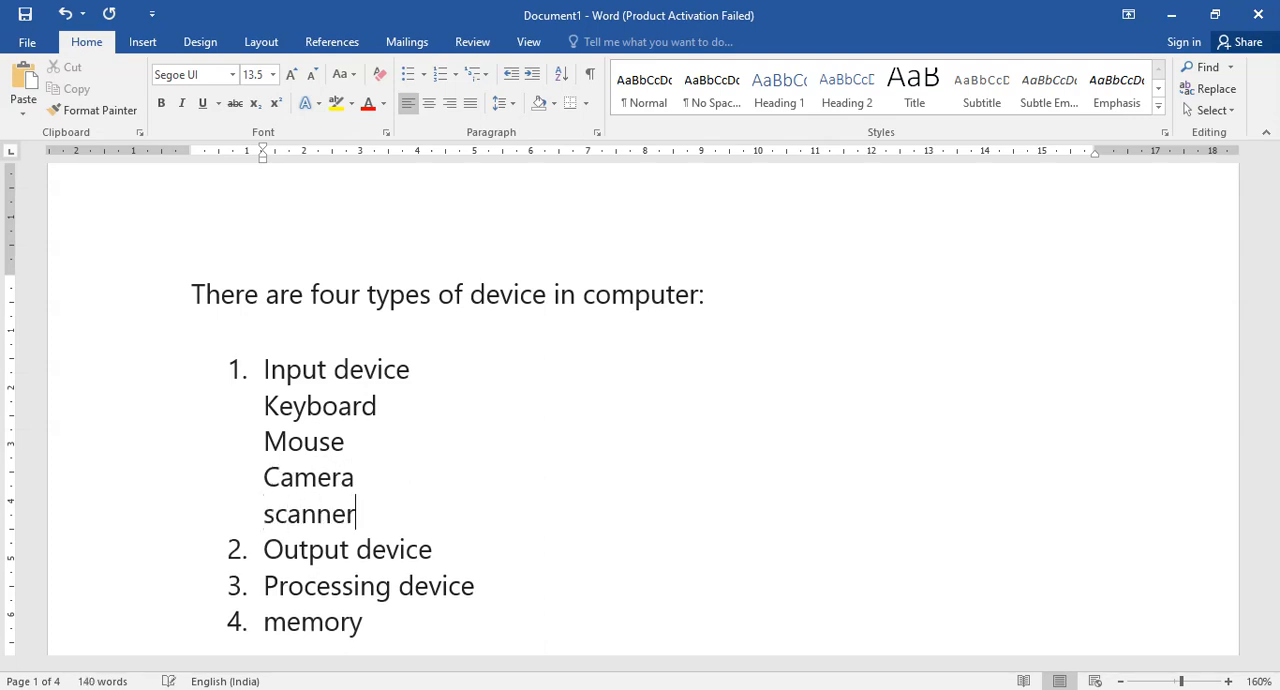
key(Return)
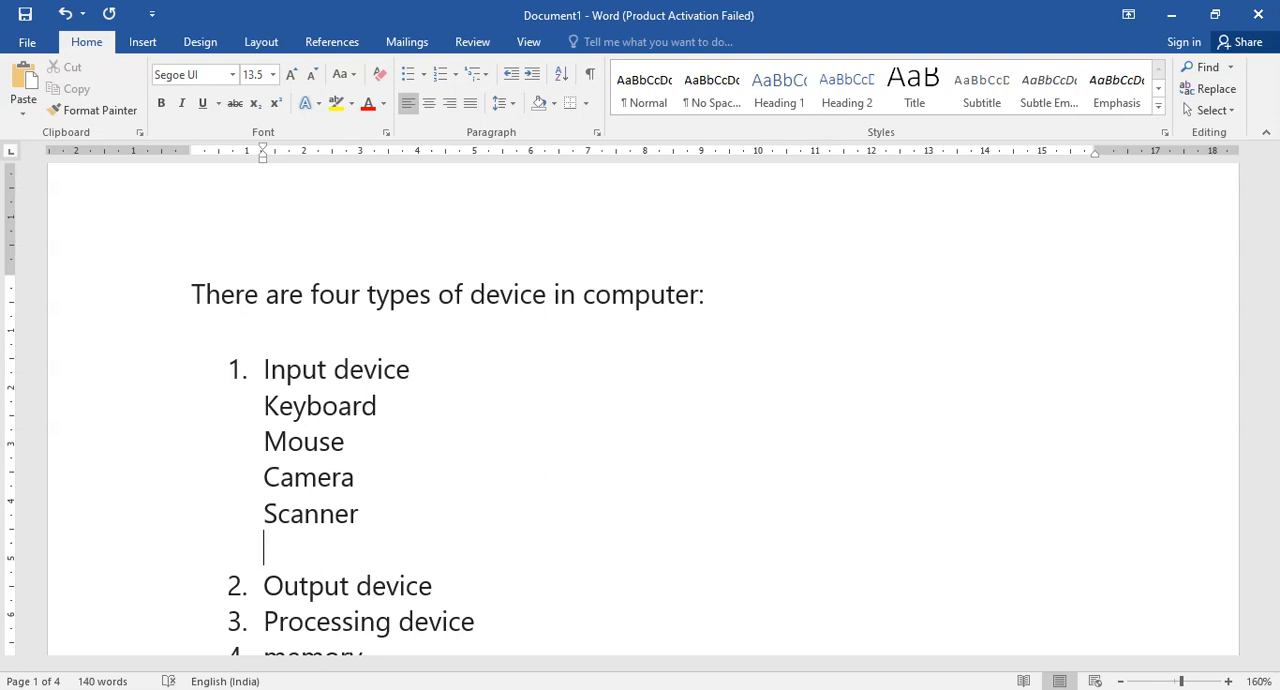
text(mic)
Apply the 1) a) i) multilevel list format to the five lines from Keyboard to mic.
drag(262, 414, 307, 531)
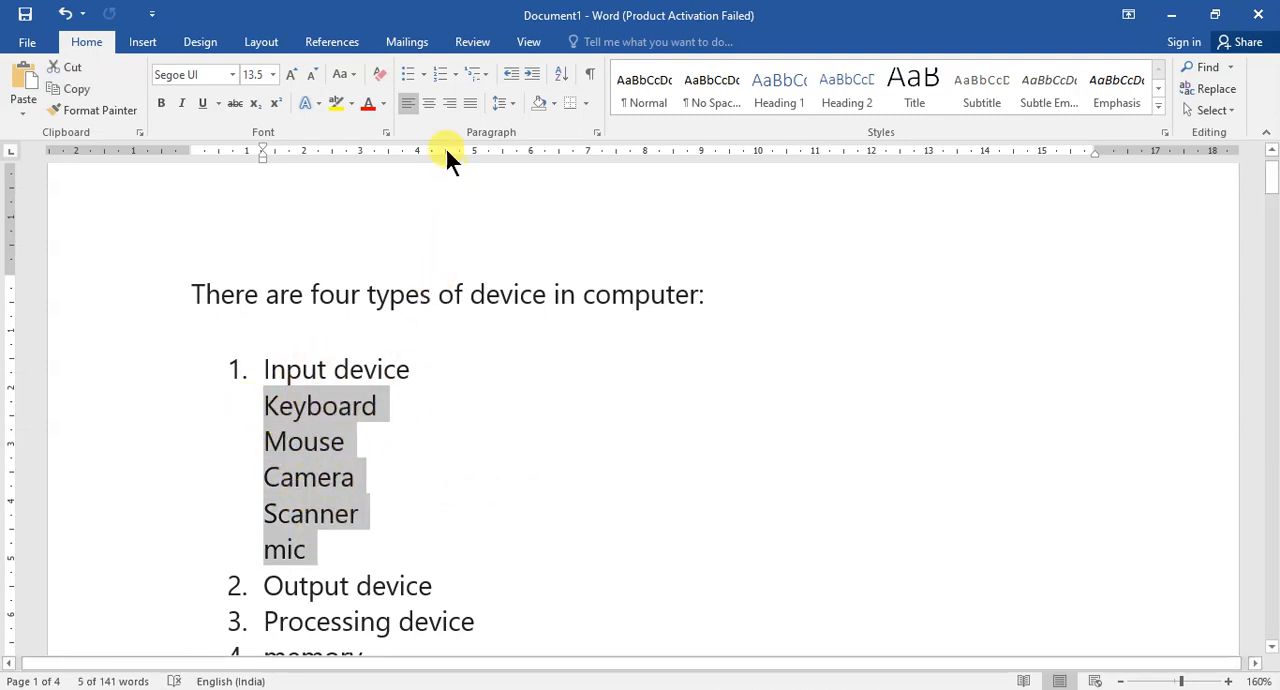
click(479, 78)
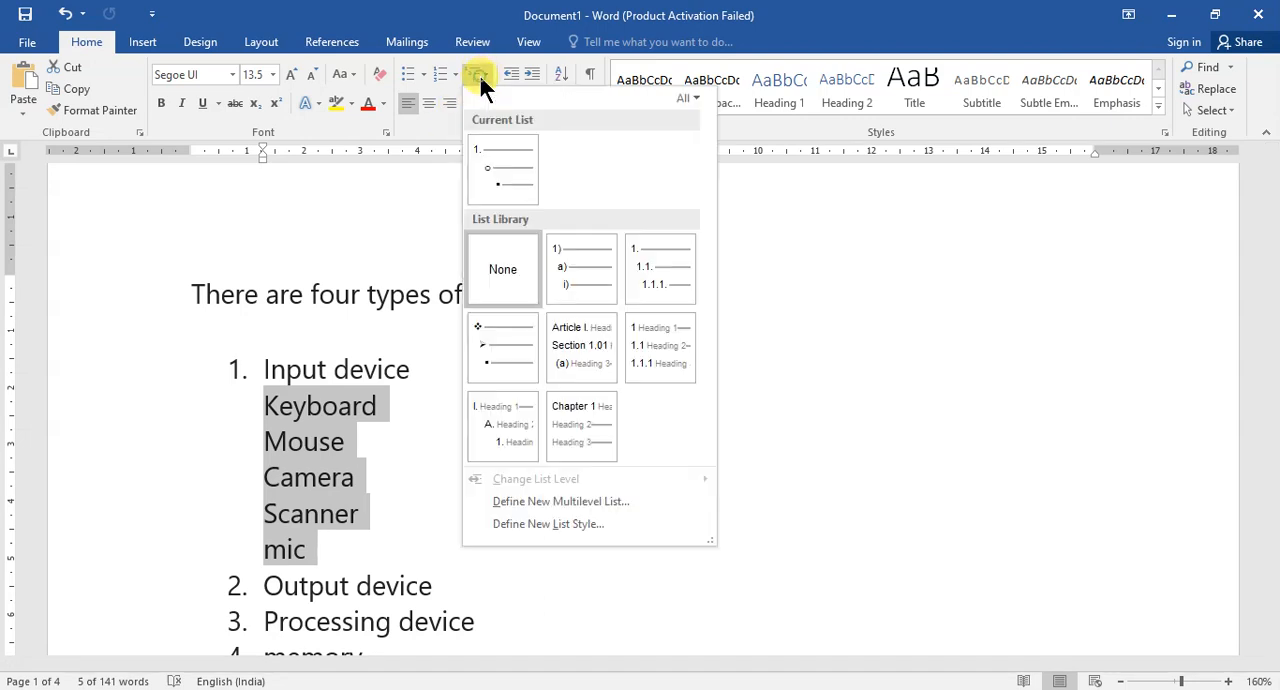
mouse_move(577, 277)
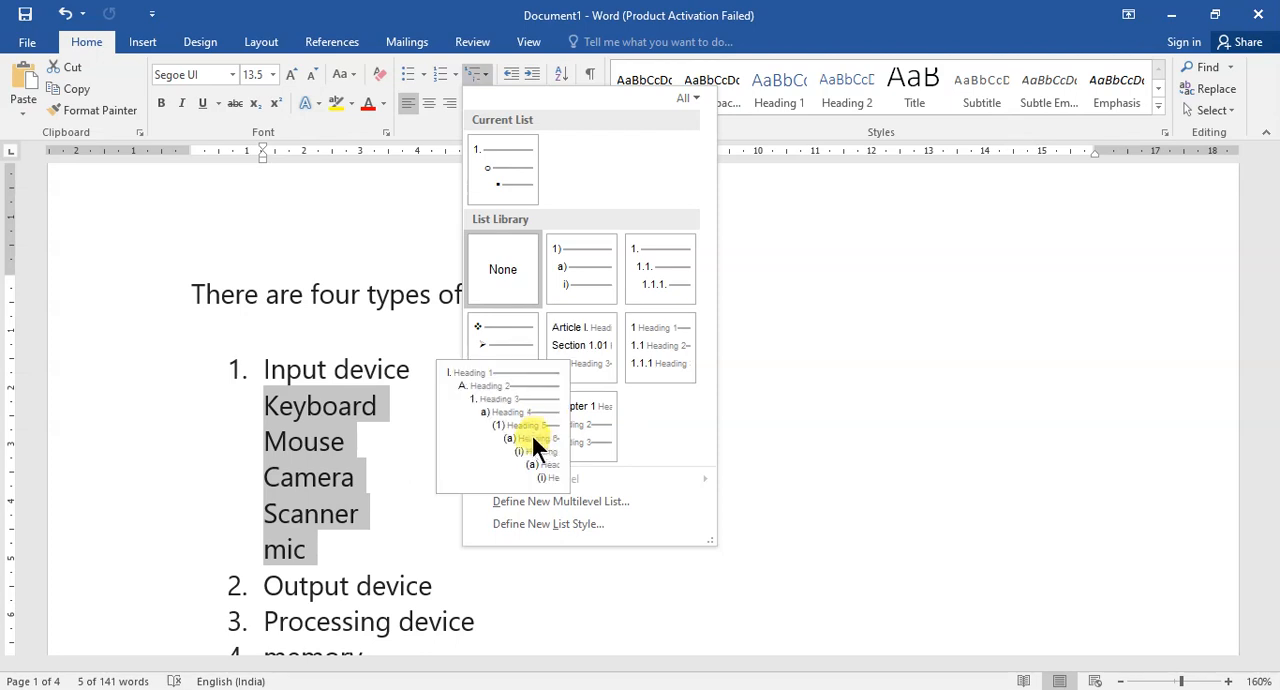
click(577, 279)
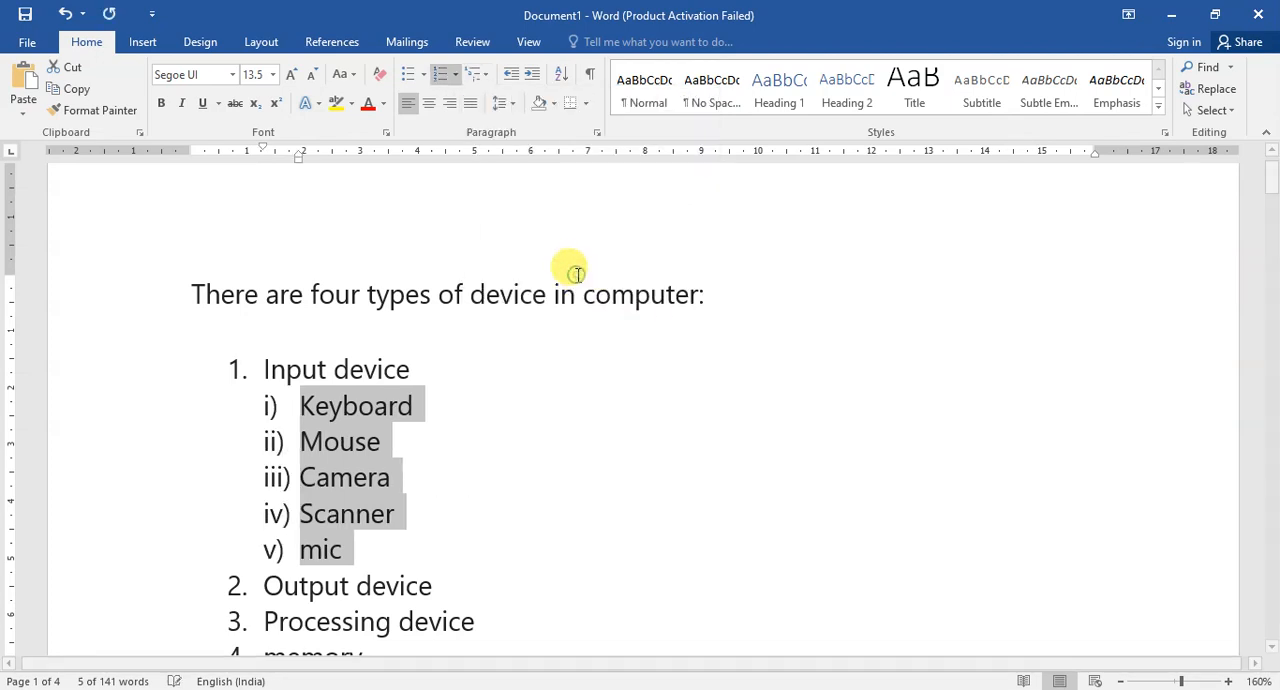
Demote Keyboard, Mouse, Camera, Scanner and mic by two list levels each, to the (a) to (e) level.
click(297, 405)
key(Tab)
key(Tab)
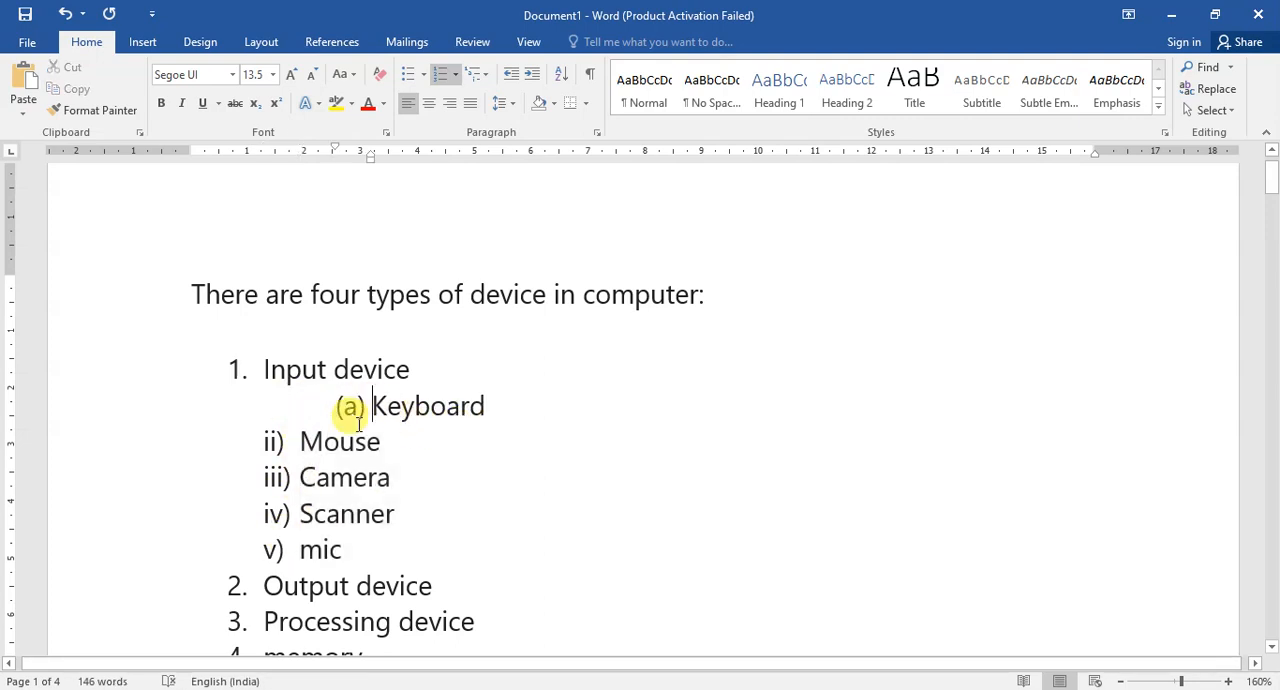
click(294, 441)
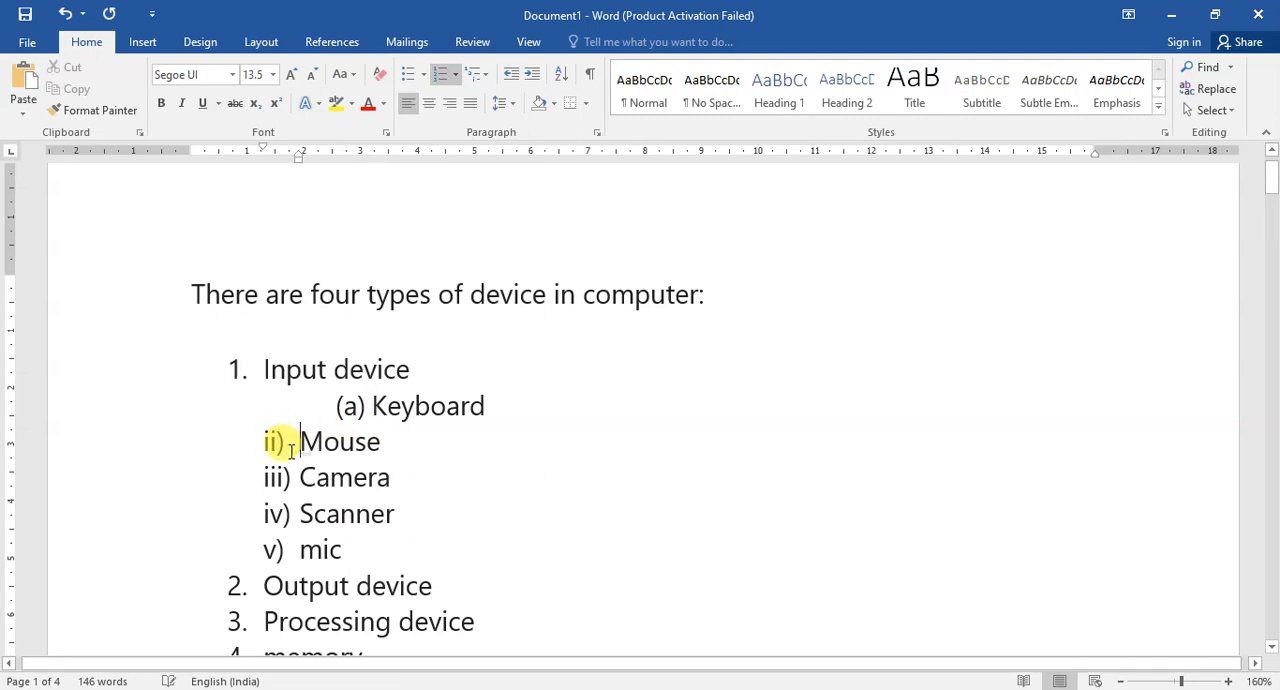
key(Tab)
key(Tab)
click(291, 476)
key(Tab)
key(Tab)
click(296, 512)
key(Tab)
key(Tab)
click(299, 545)
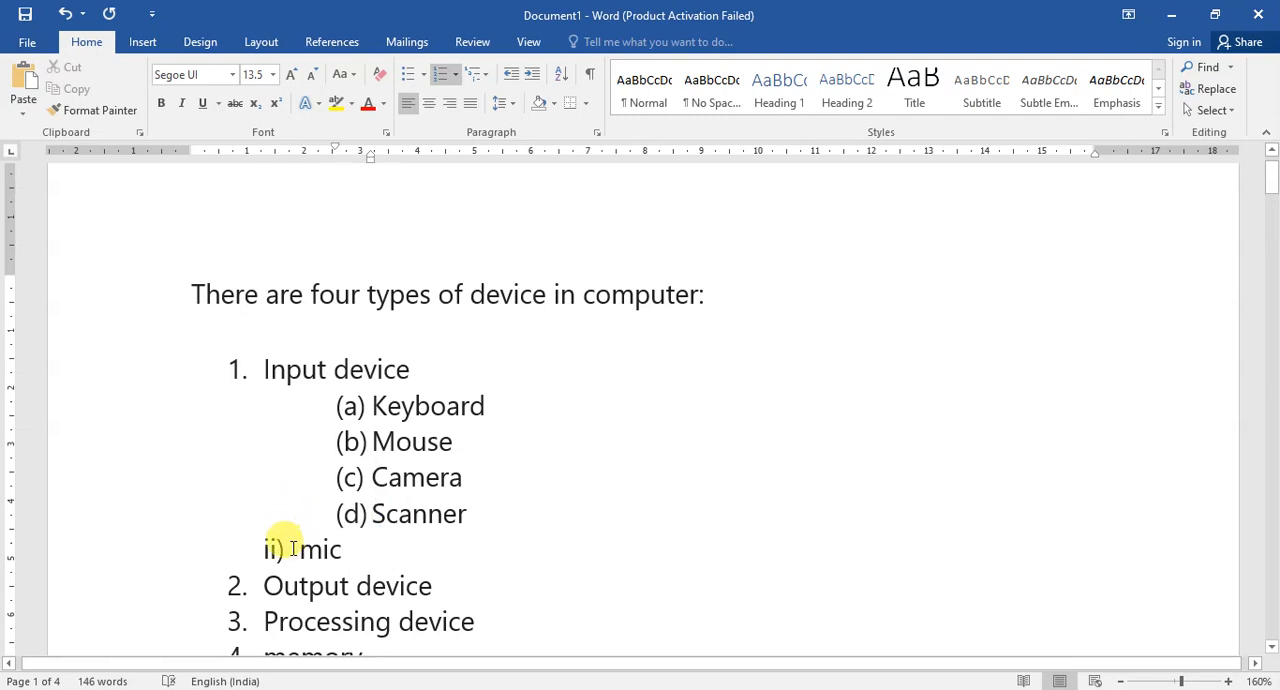
key(Tab)
key(Tab)
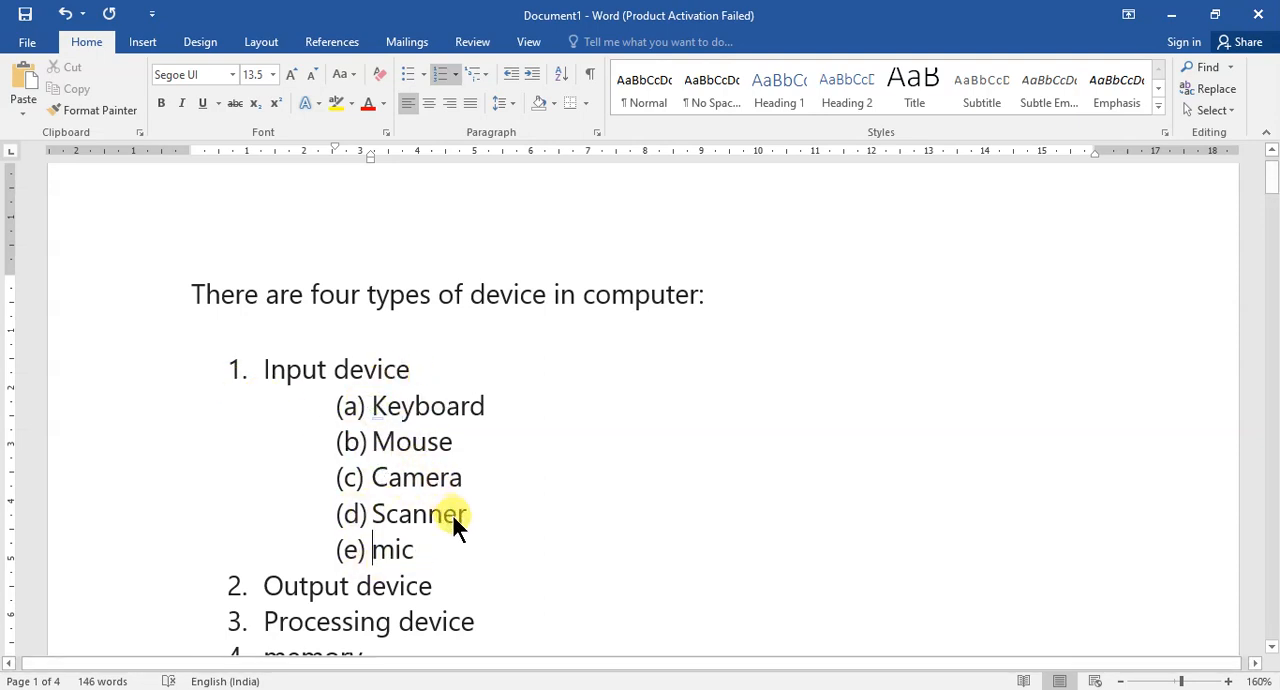
Color the five sub-items from Keyboard to mic red.
drag(416, 550, 372, 405)
click(368, 103)
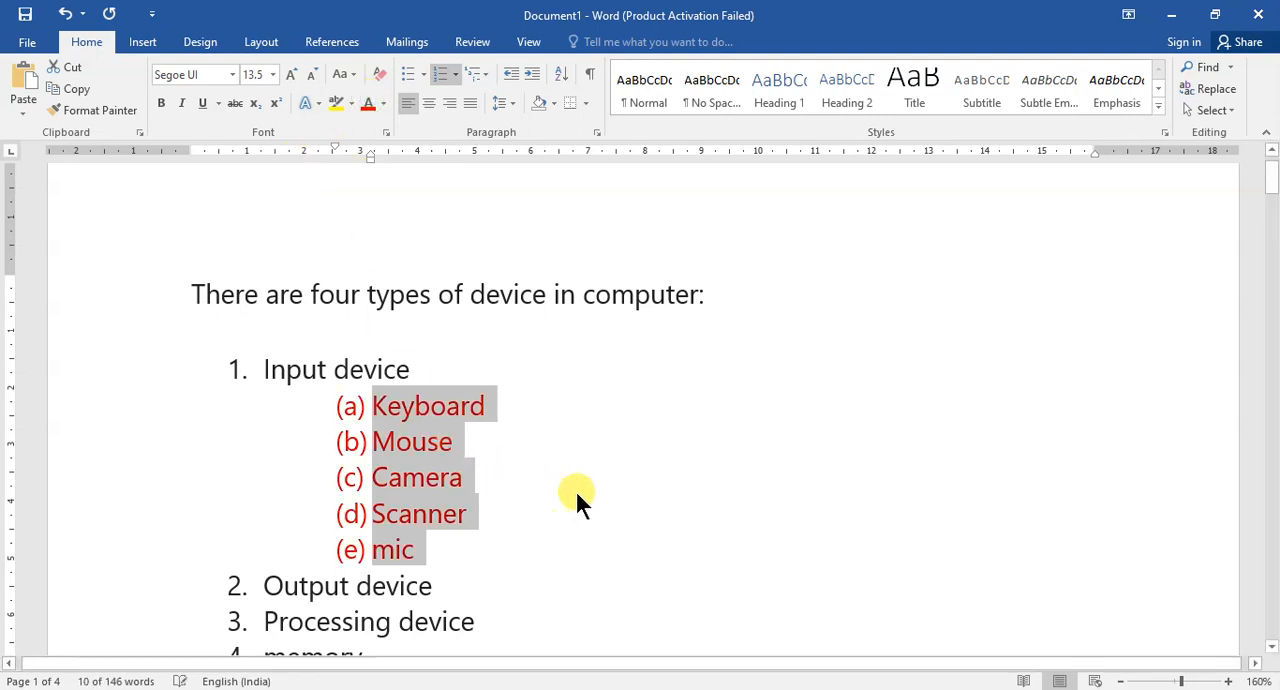
click(572, 482)
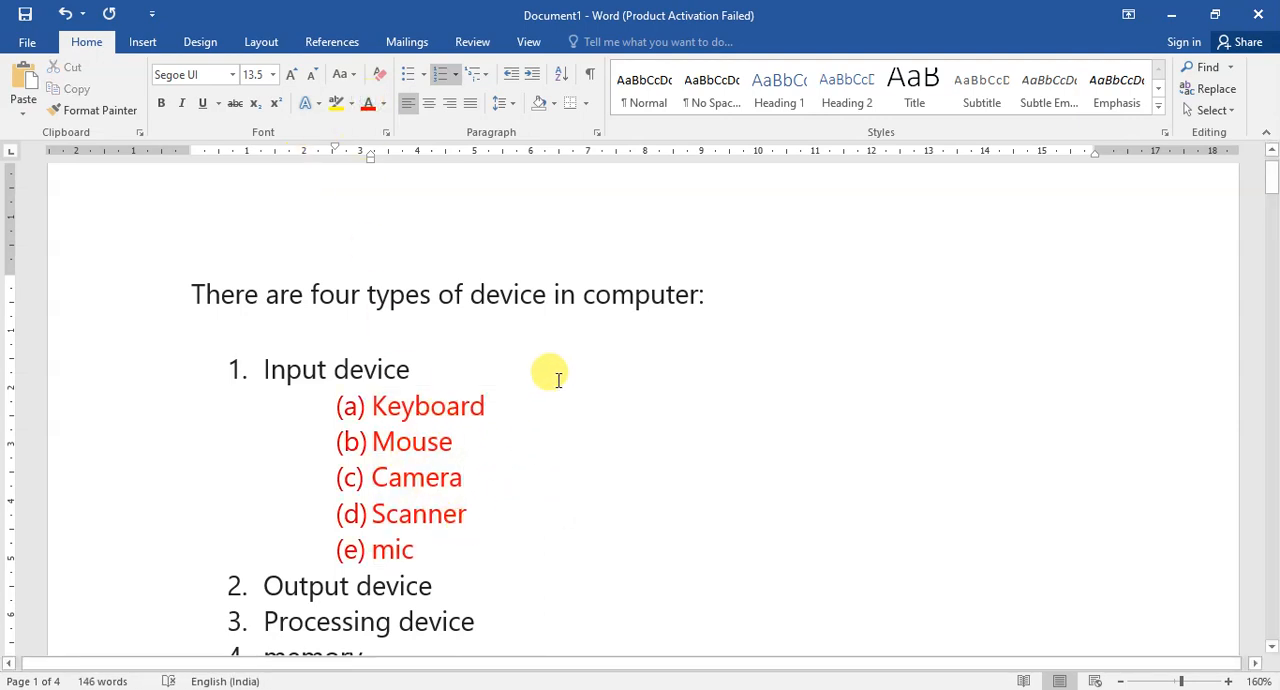
Apply the 1. / 1.1. / 1.1.1. multilevel list format to the five sub-items from Keyboard to mic.
scroll(457, 500, down, 1)
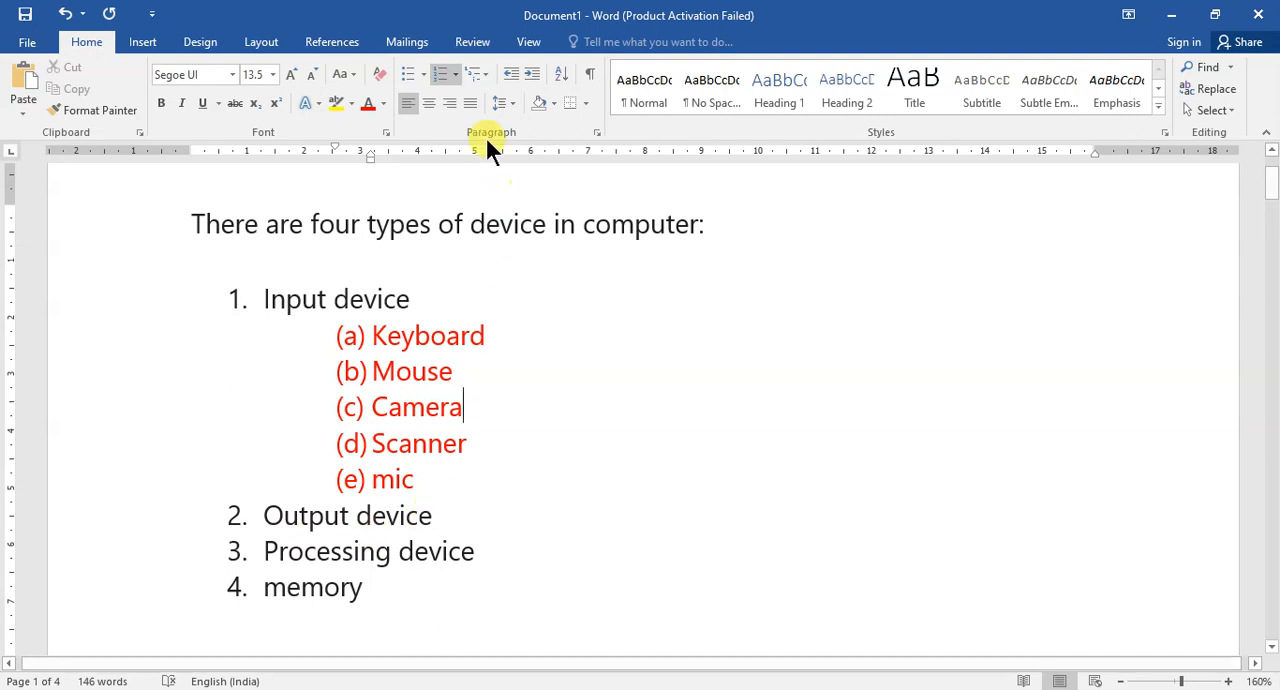
click(481, 73)
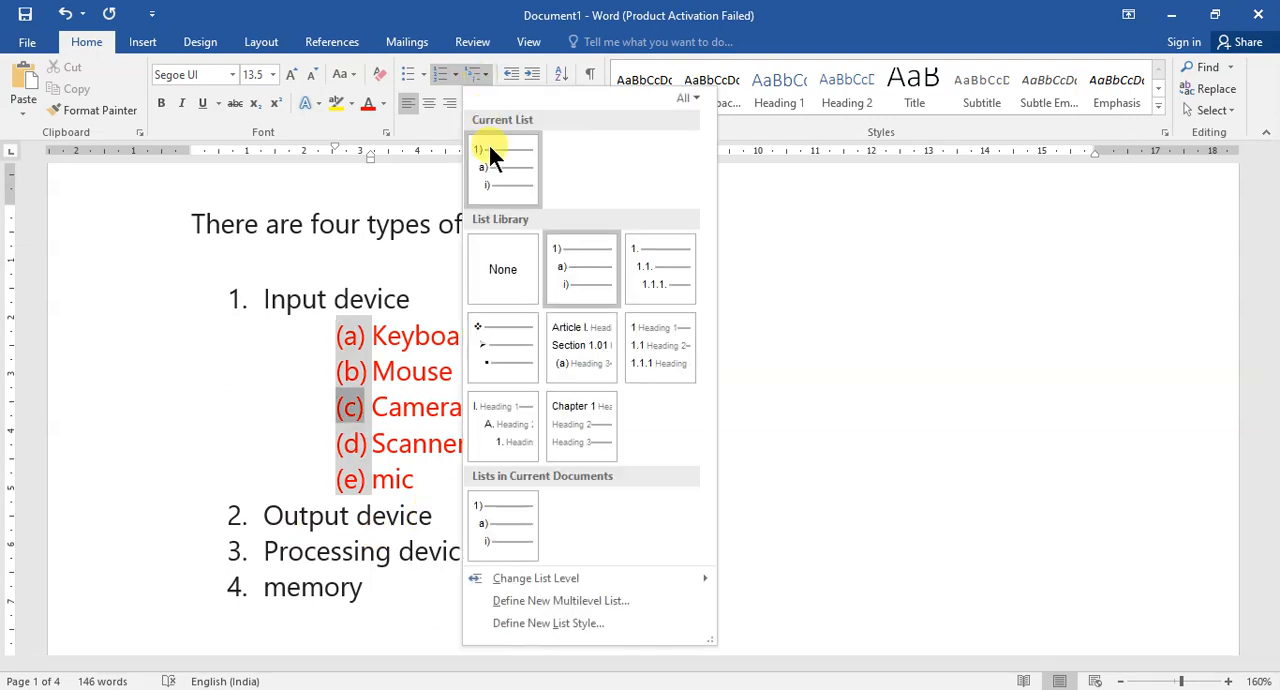
click(230, 360)
drag(374, 330, 443, 463)
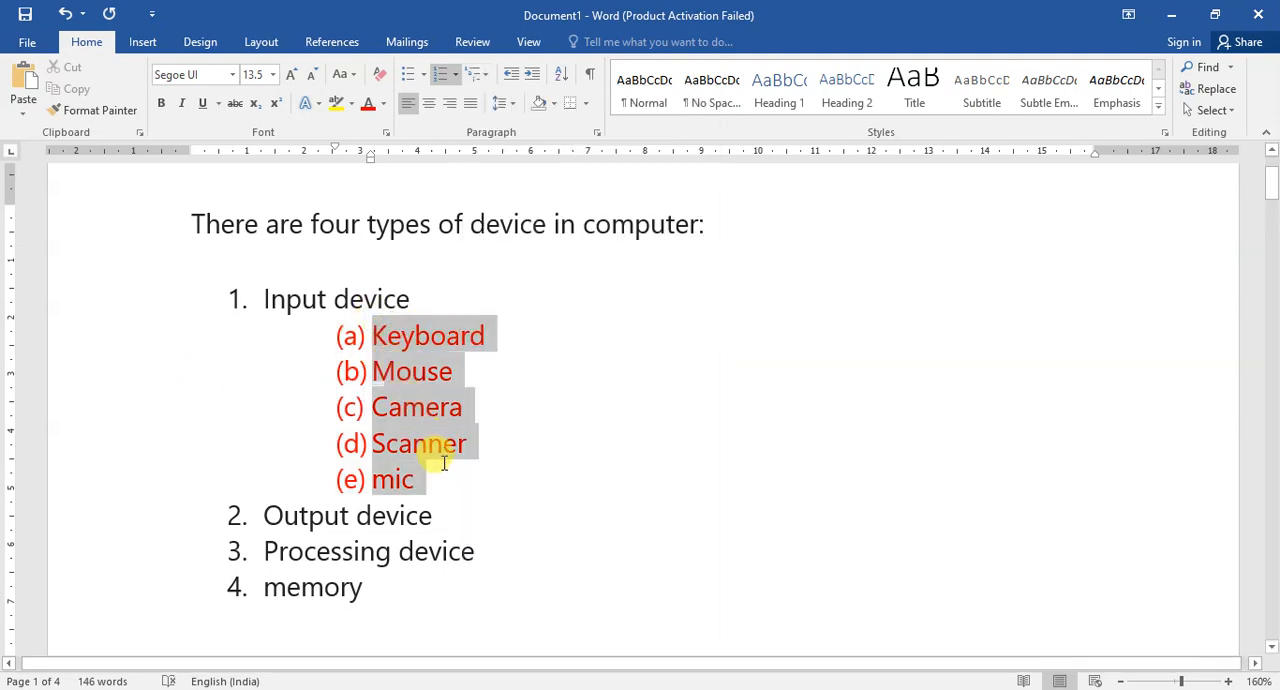
click(481, 65)
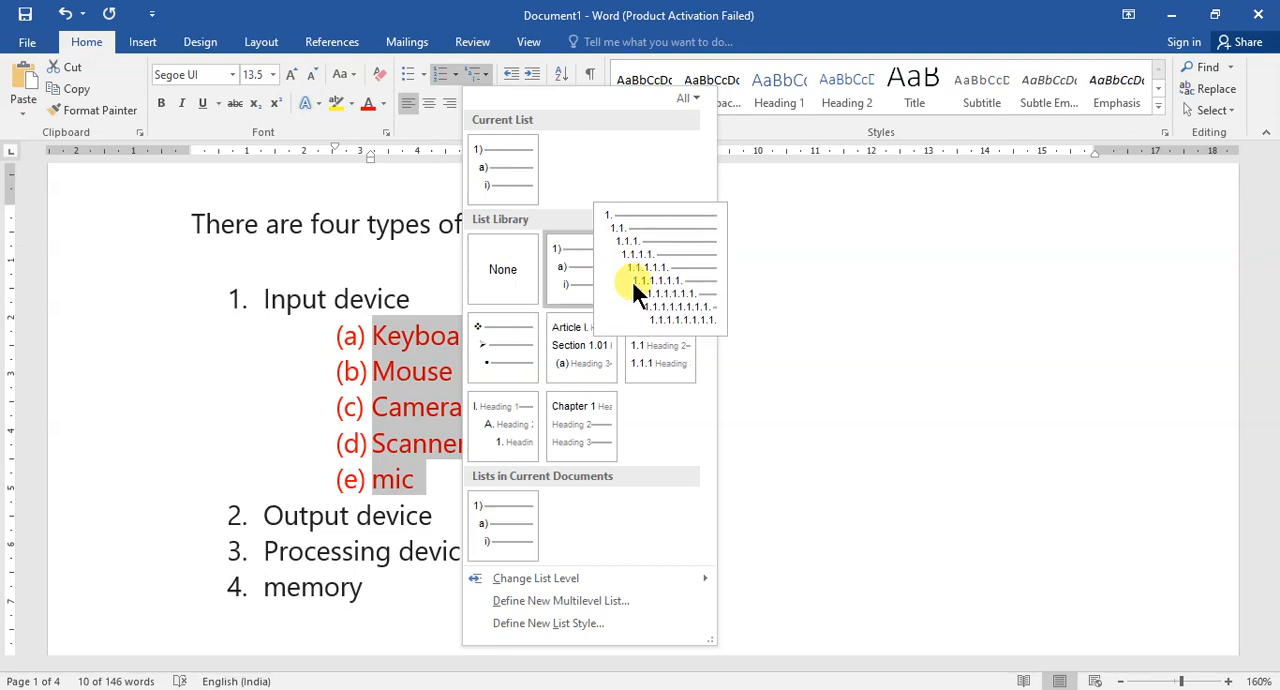
click(631, 278)
Apply the Article I. / Section 1.01 heading list to the five sub-items and switch them back to the document's 1) a) i) list.
click(474, 72)
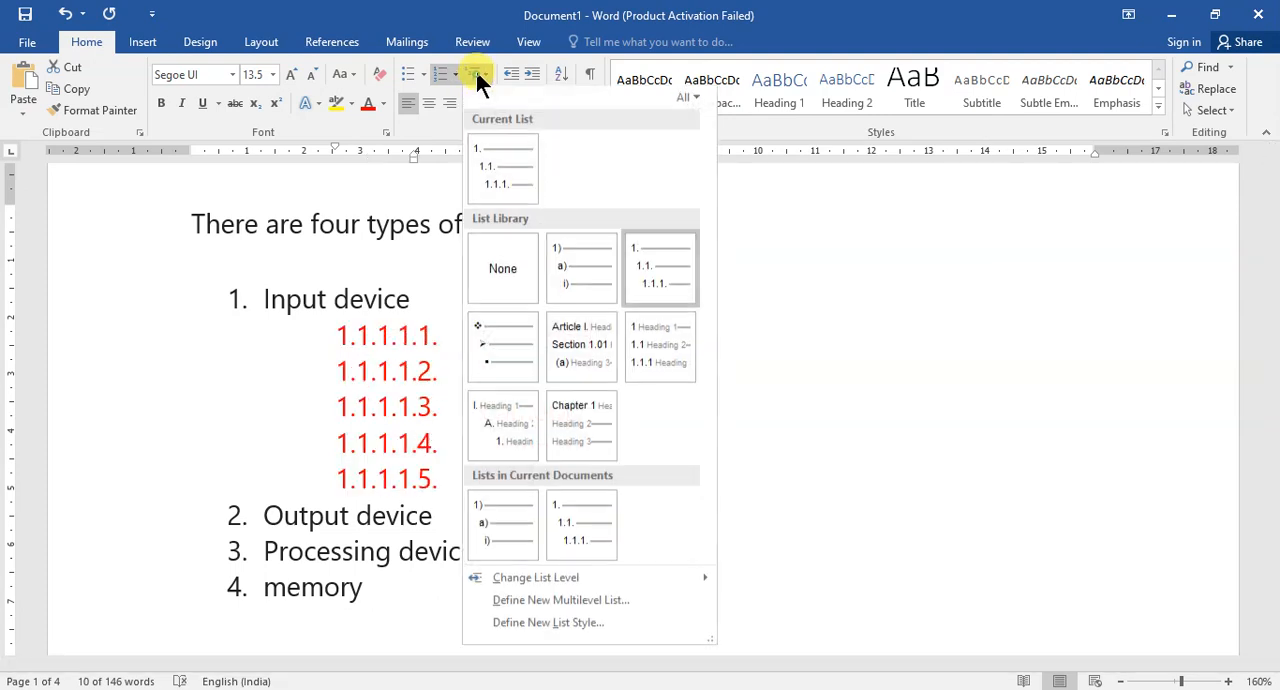
click(591, 344)
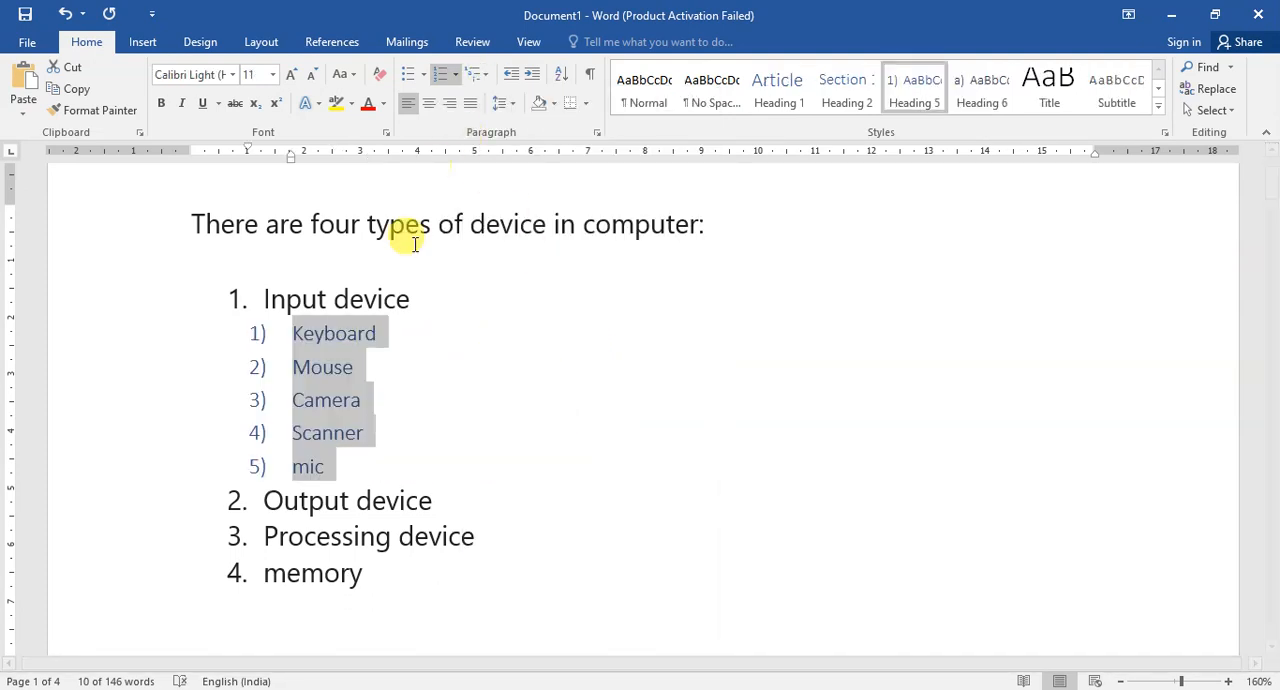
click(474, 72)
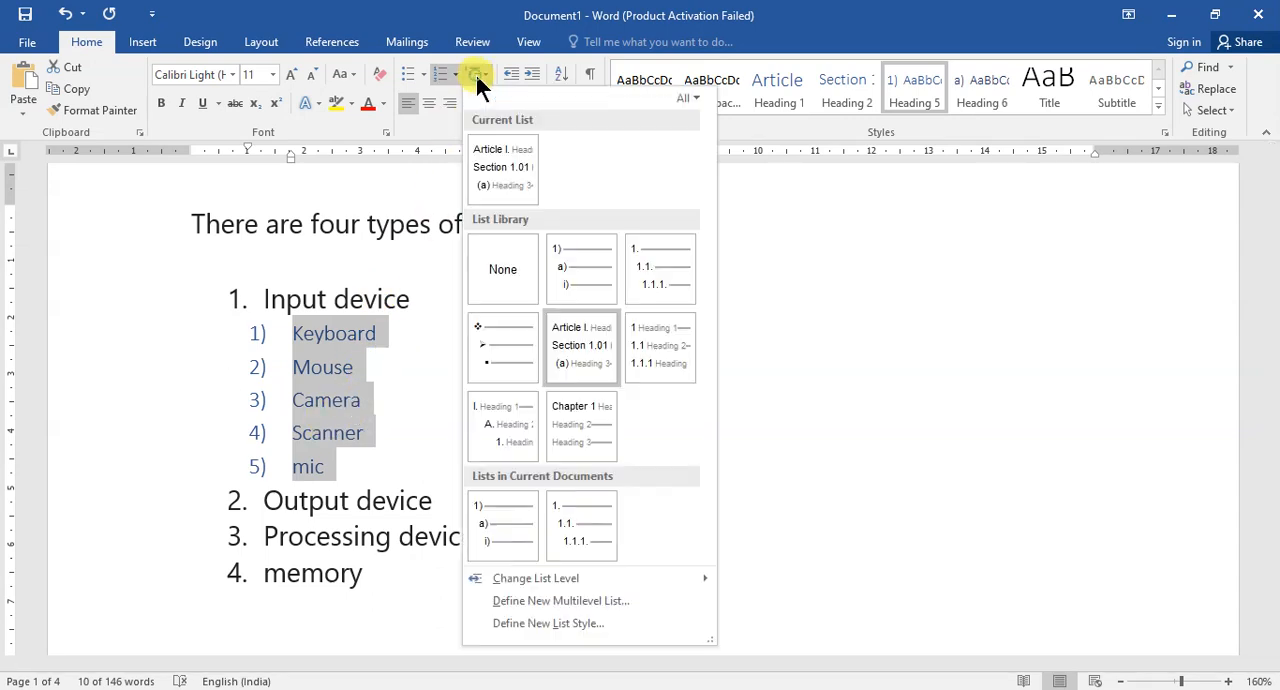
click(501, 503)
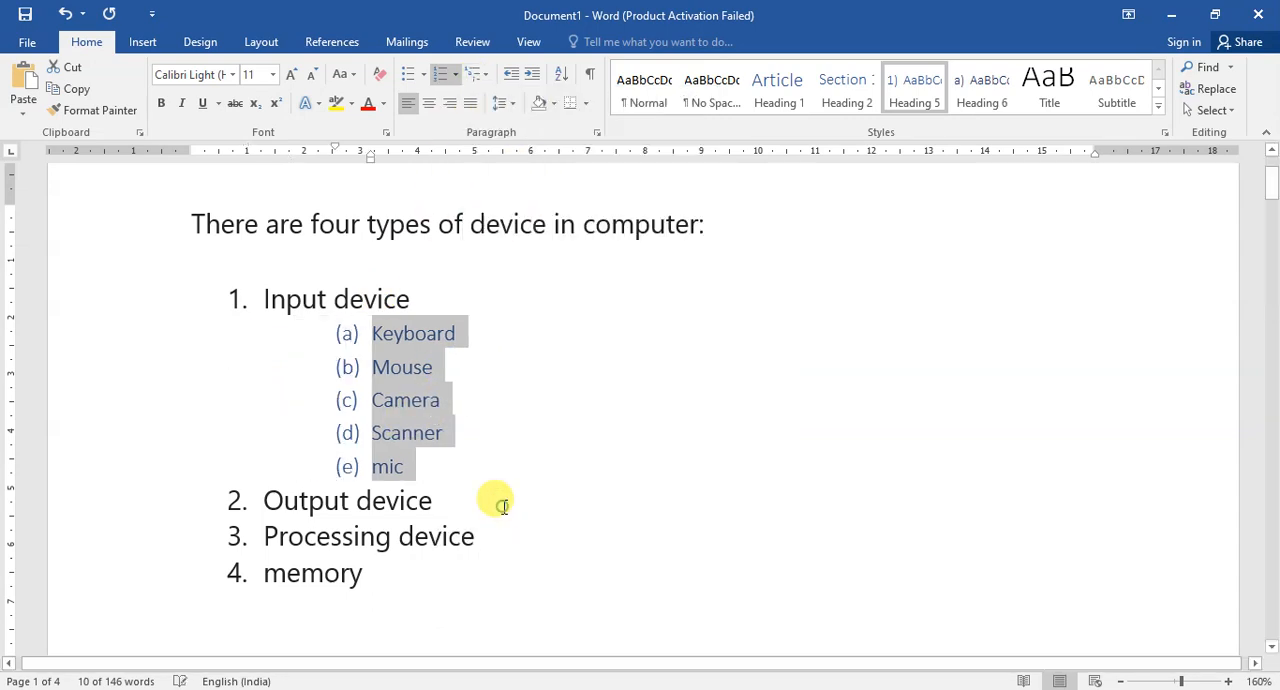
click(549, 345)
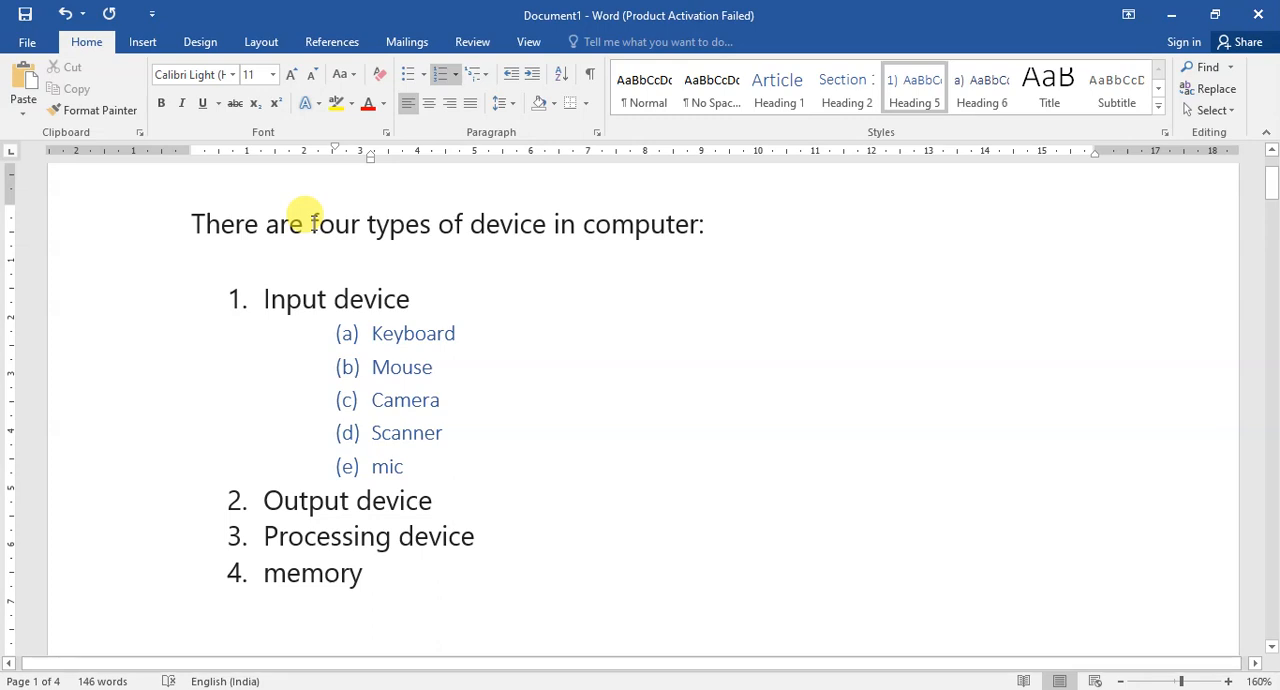
Compare the ruler indents of the introductory sentence, the Keyboard sub-item and the Output device item.
click(191, 214)
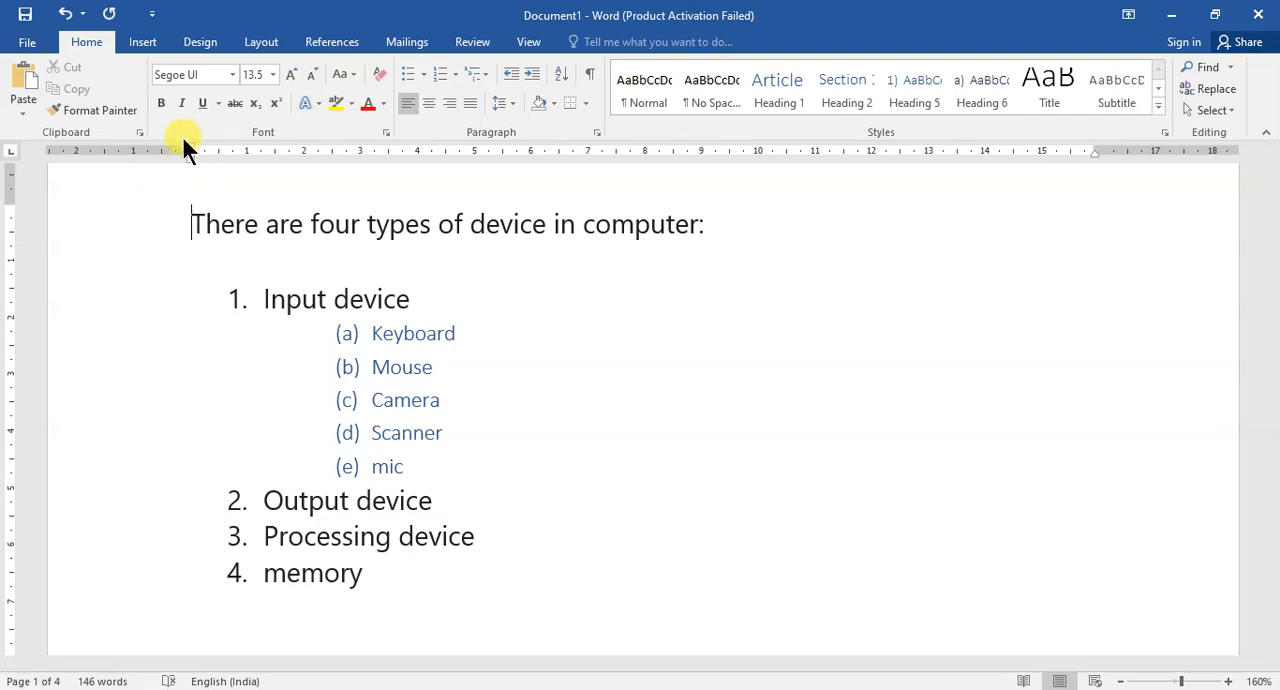
click(372, 336)
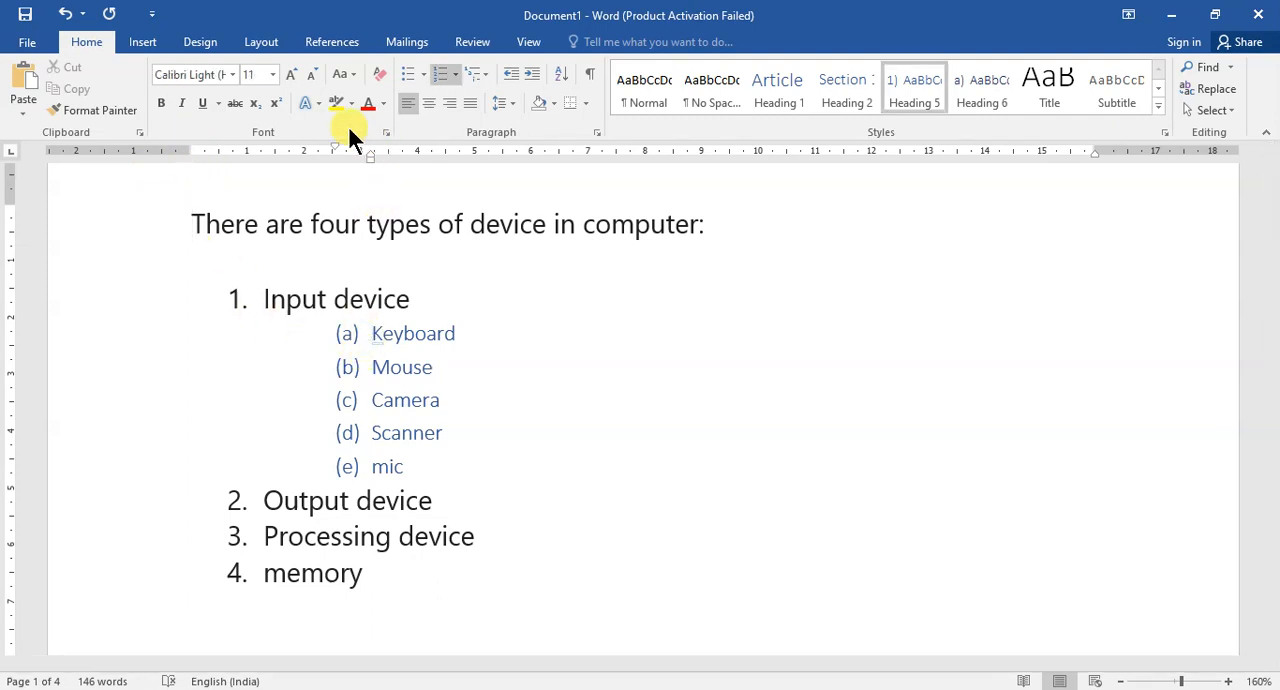
click(262, 503)
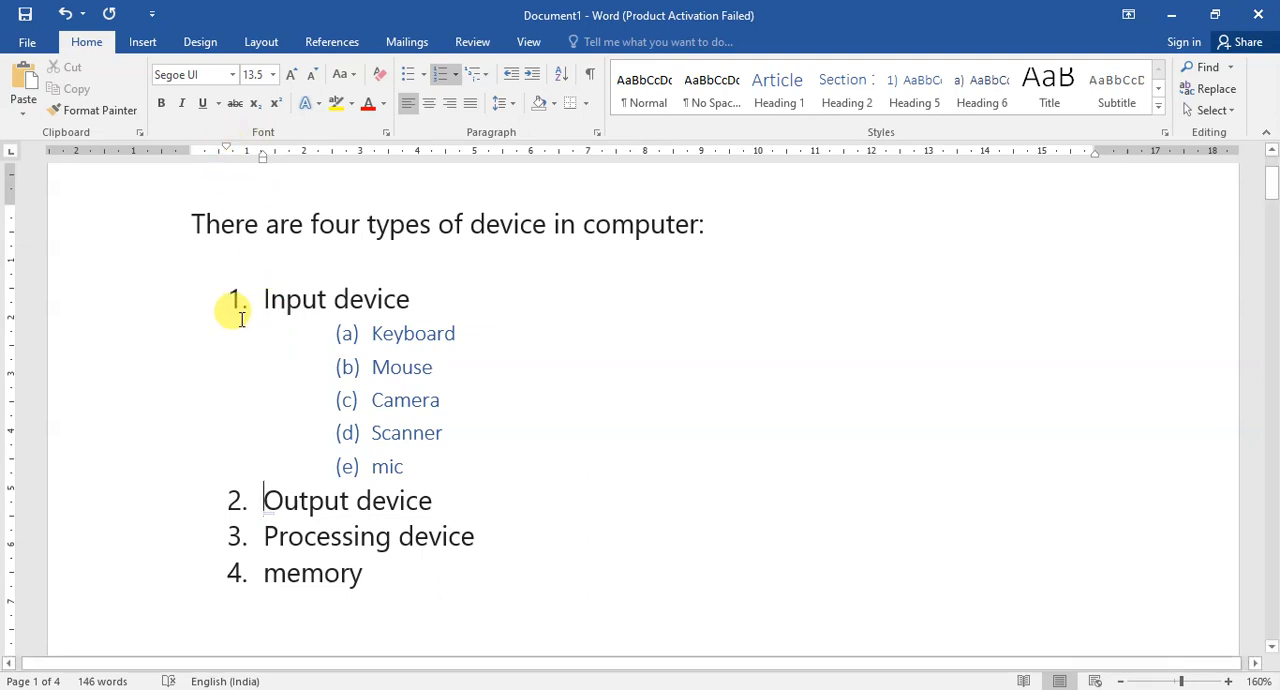
click(192, 214)
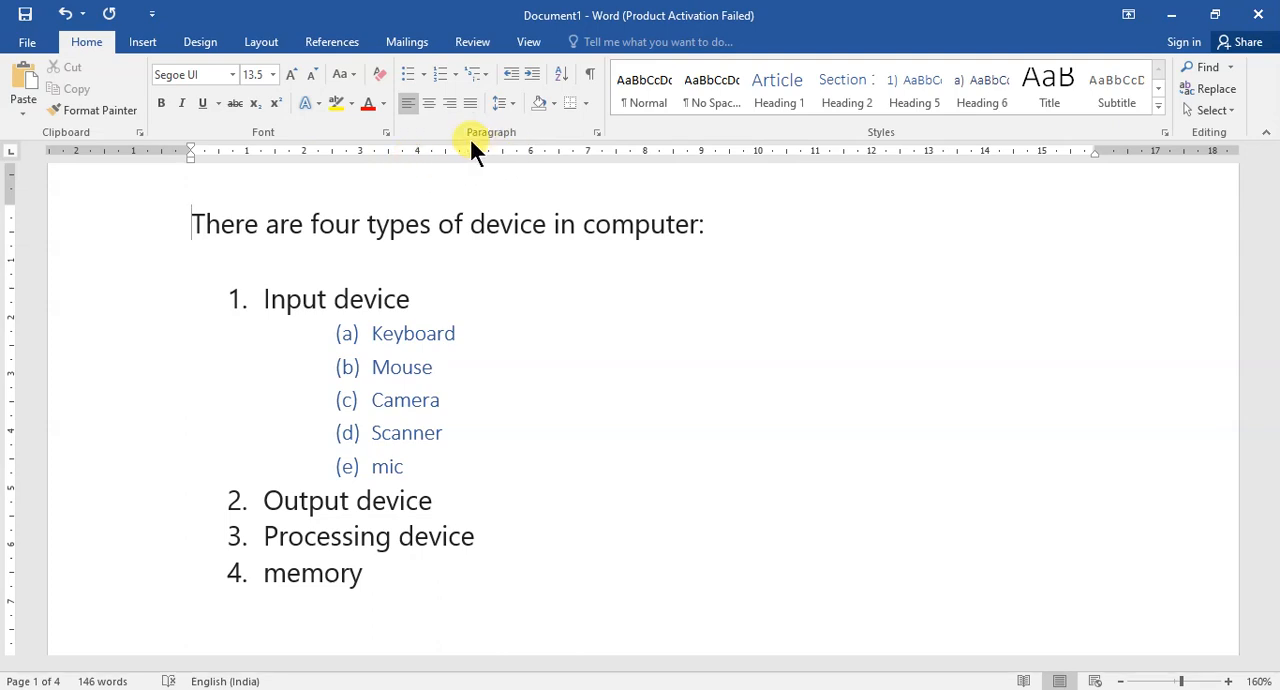
Hide the ruler and show it again.
click(528, 44)
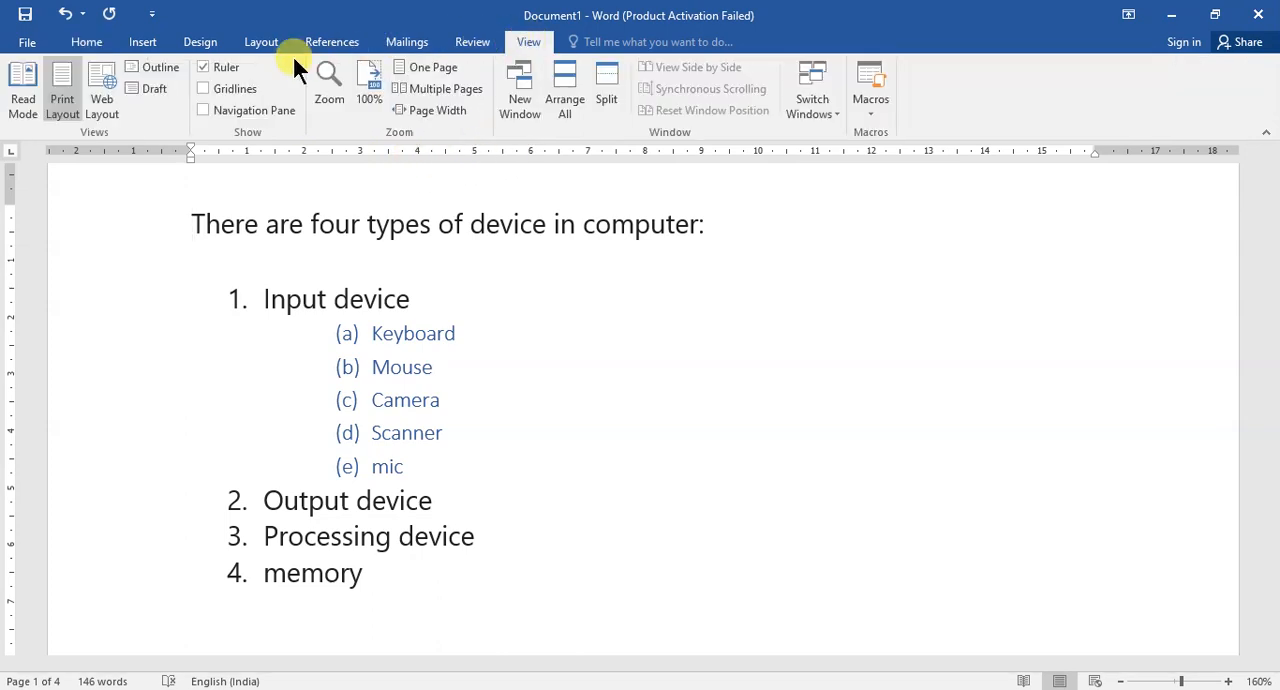
click(202, 67)
click(202, 67)
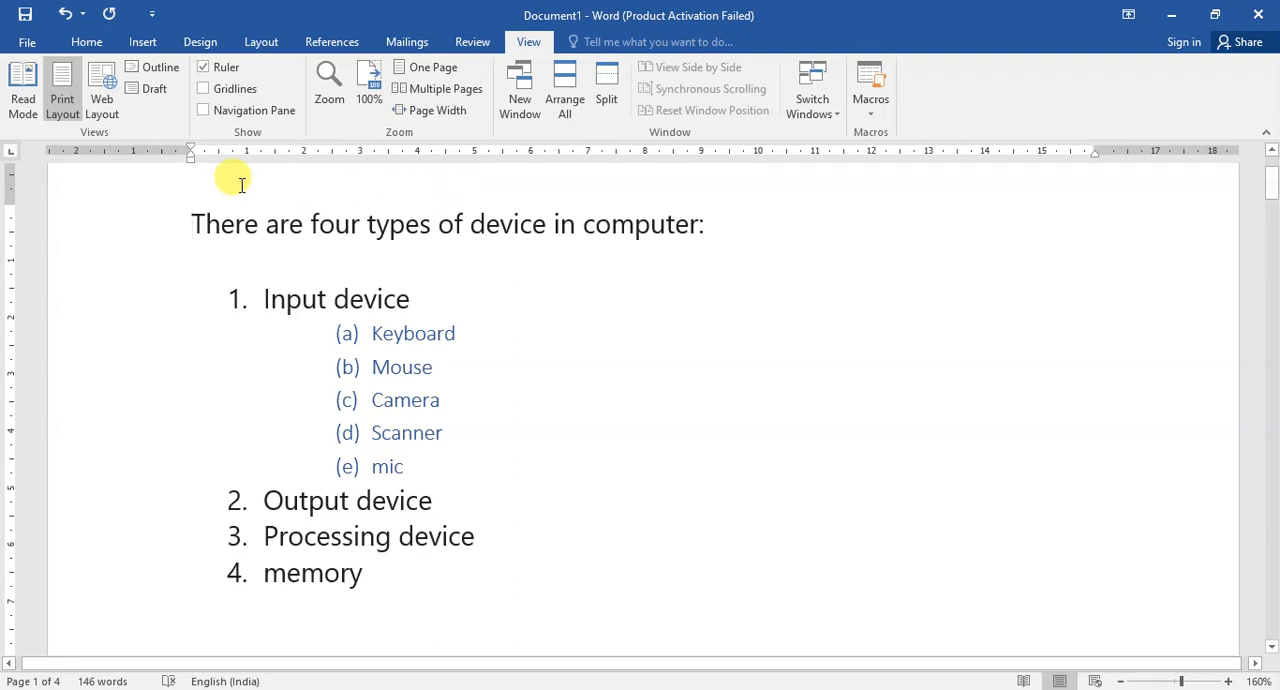
click(82, 40)
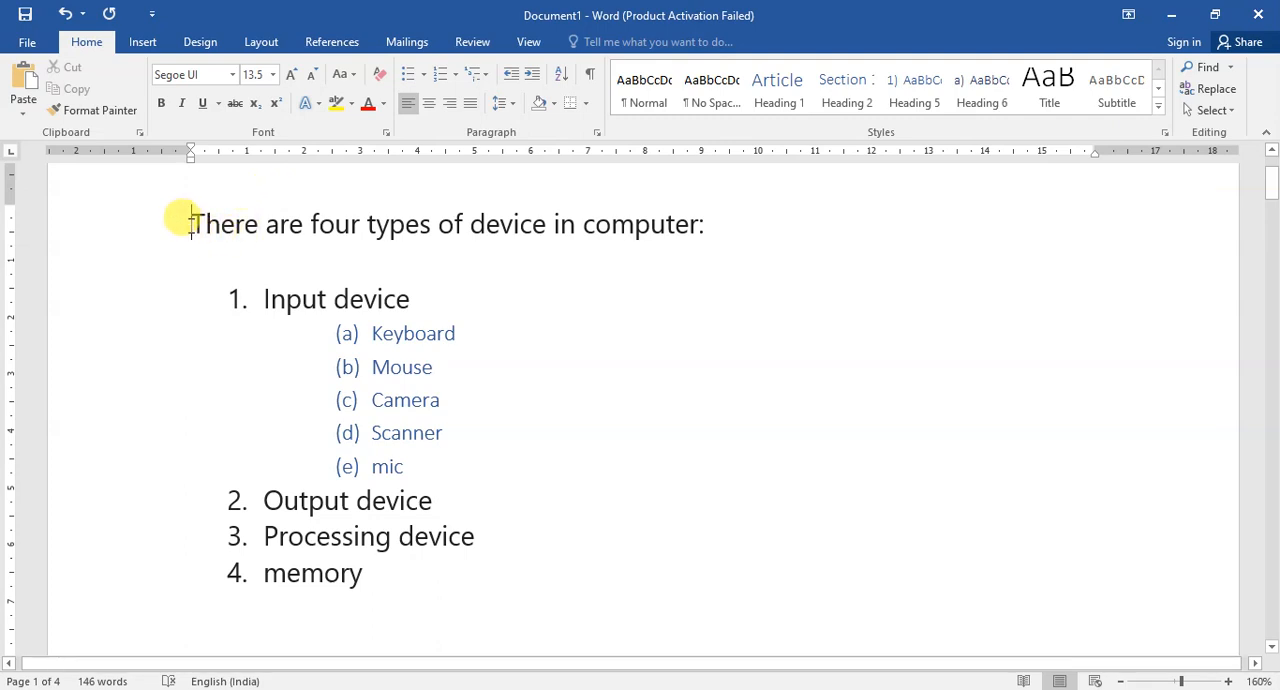
Increase the left indent of the introductory sentence in steps to about 12.7 cm on the ruler.
click(526, 74)
click(526, 74)
click(526, 74)
click(526, 74)
click(526, 74)
click(526, 74)
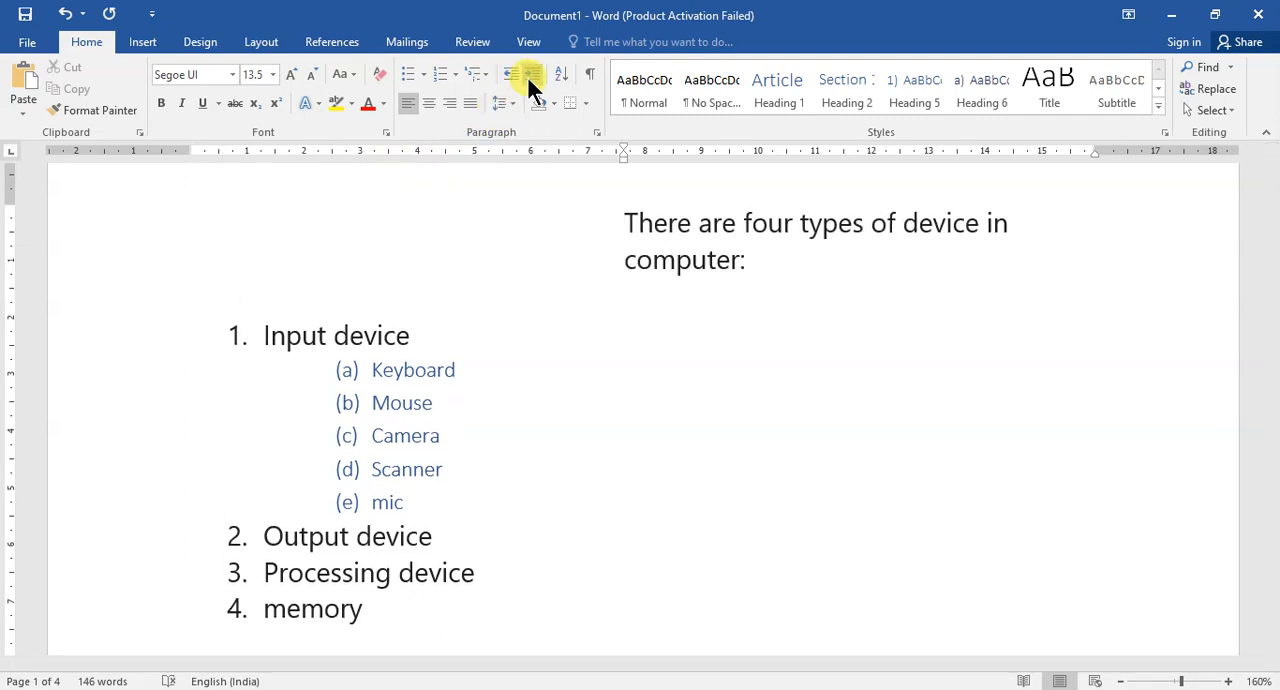
click(527, 76)
click(527, 76)
click(527, 76)
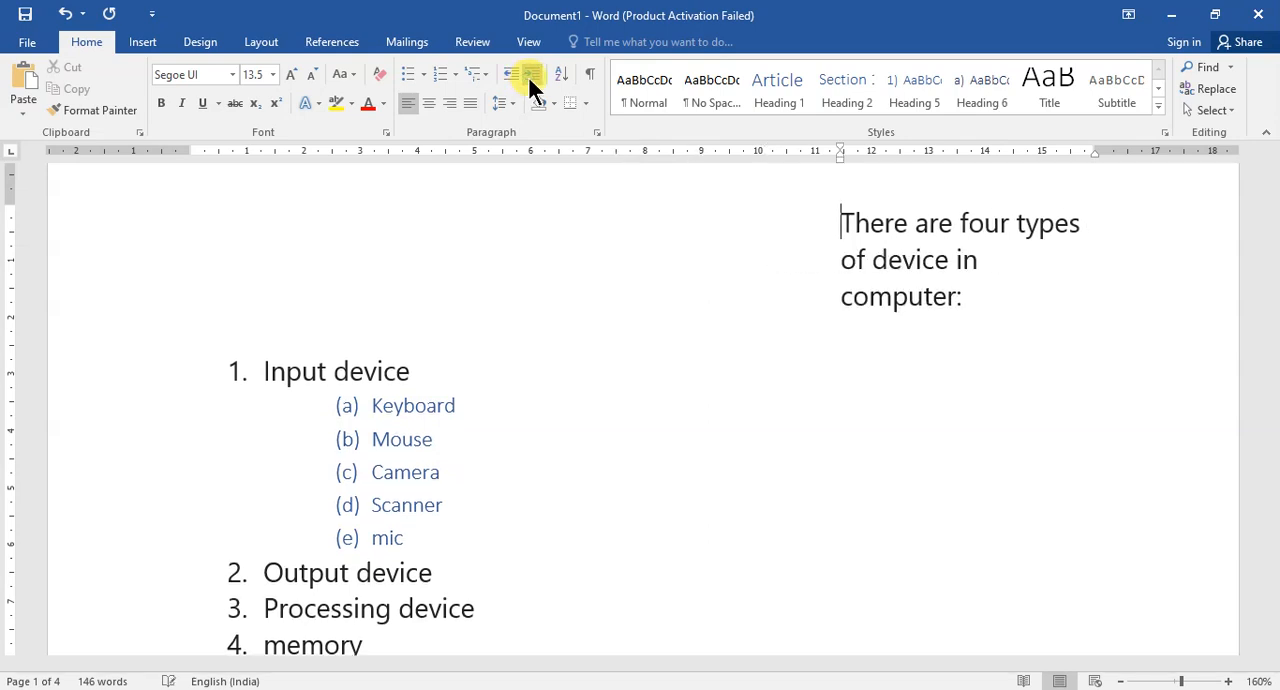
click(528, 77)
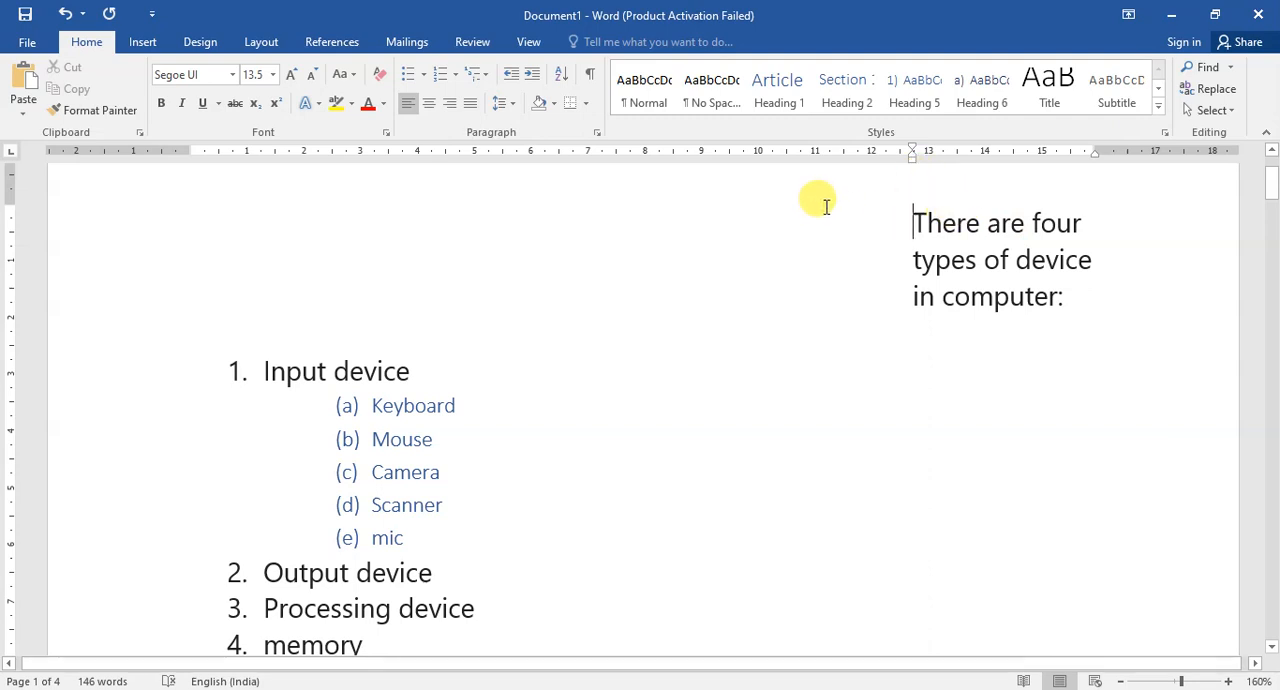
Decrease the indent of the introductory sentence in steps until it is back at the left margin.
click(510, 73)
click(510, 73)
click(510, 73)
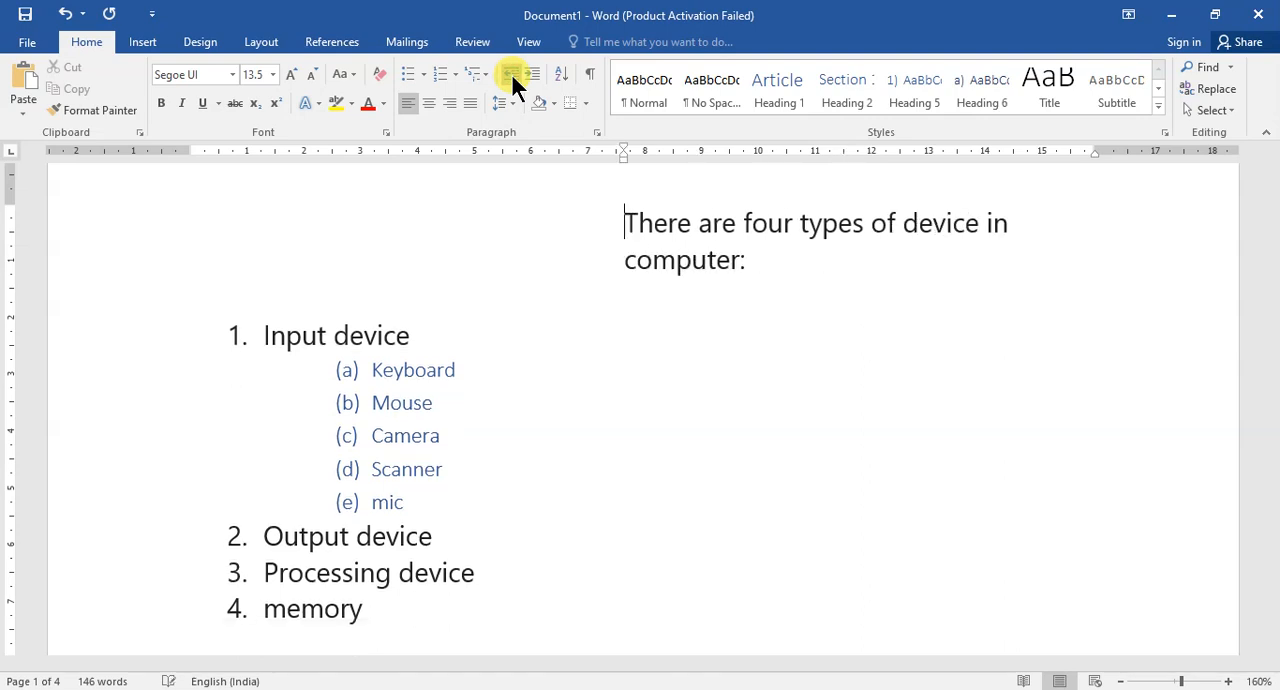
click(510, 73)
click(510, 73)
click(510, 73)
click(510, 73)
click(510, 73)
click(510, 73)
click(510, 73)
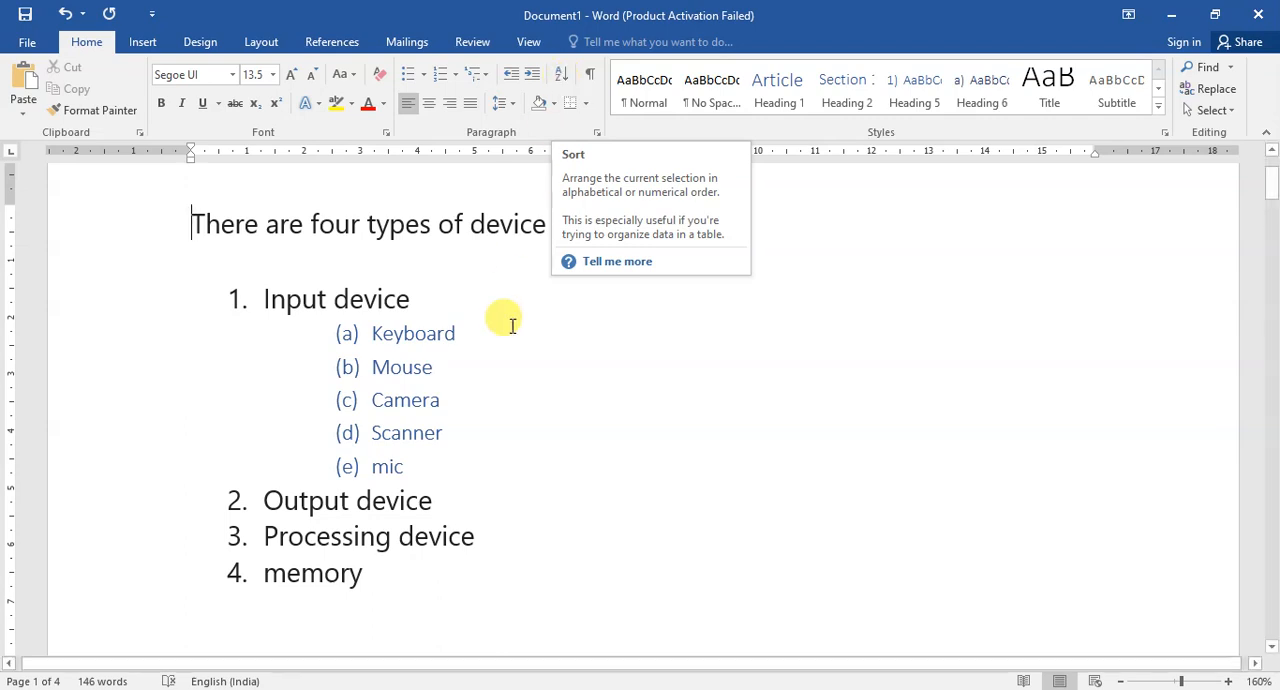
Sort the five sub-items under Input device as text paragraphs in ascending order.
click(500, 399)
drag(372, 340, 404, 467)
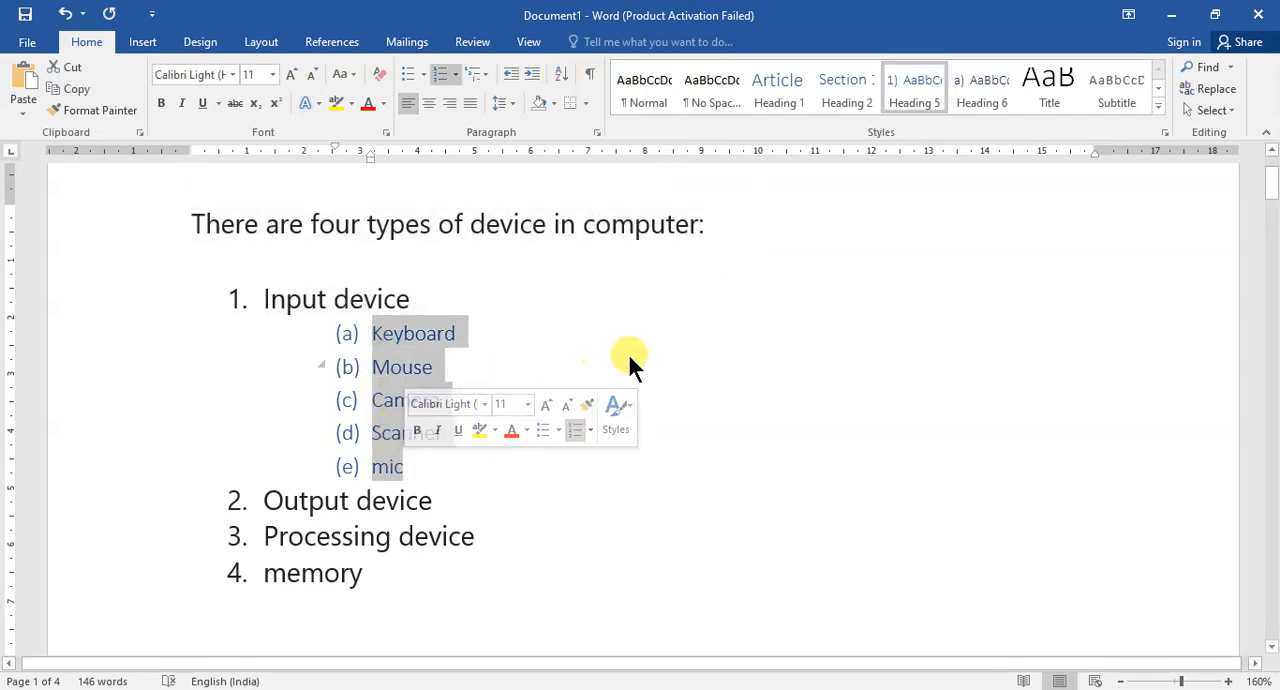
click(559, 71)
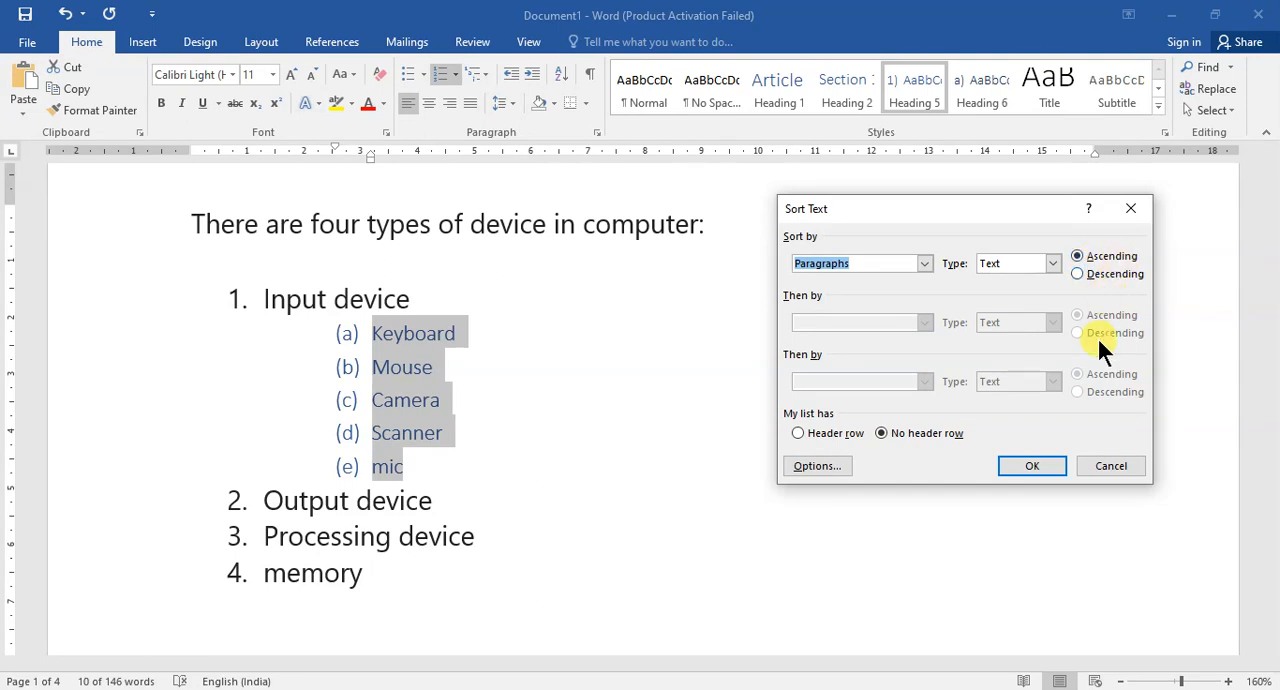
click(1032, 466)
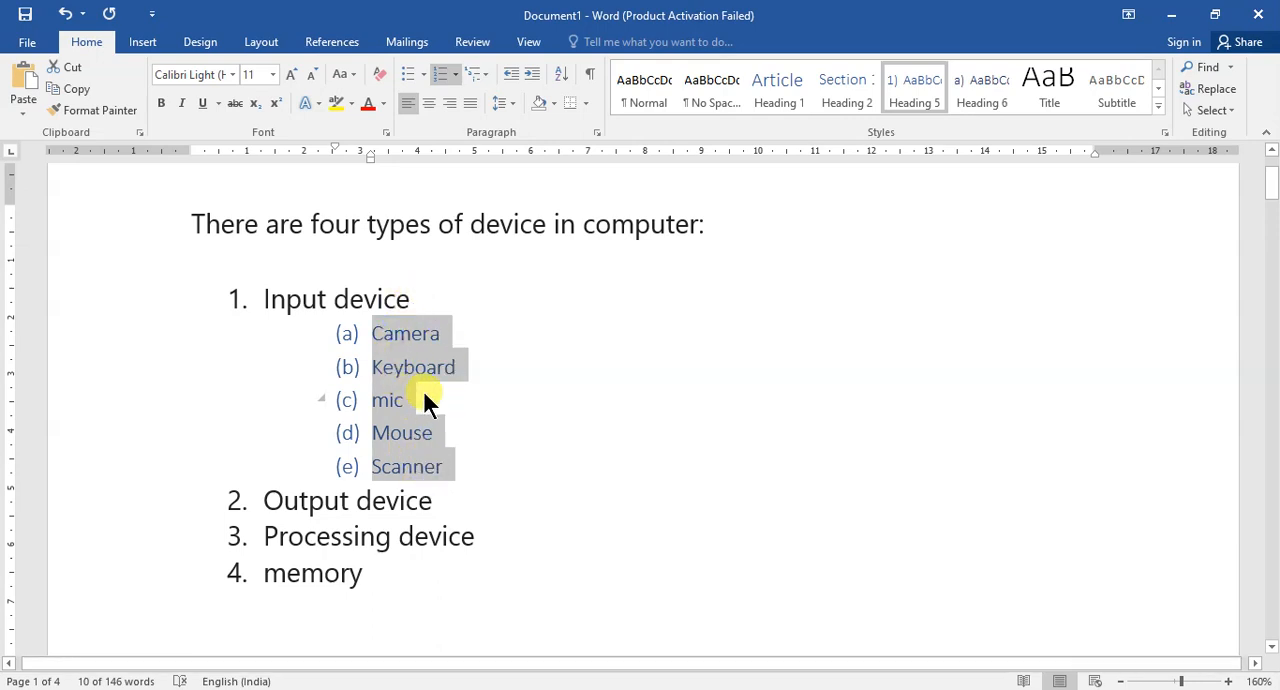
Sort the selected Input device sub-items in descending order and clear the selection.
click(559, 76)
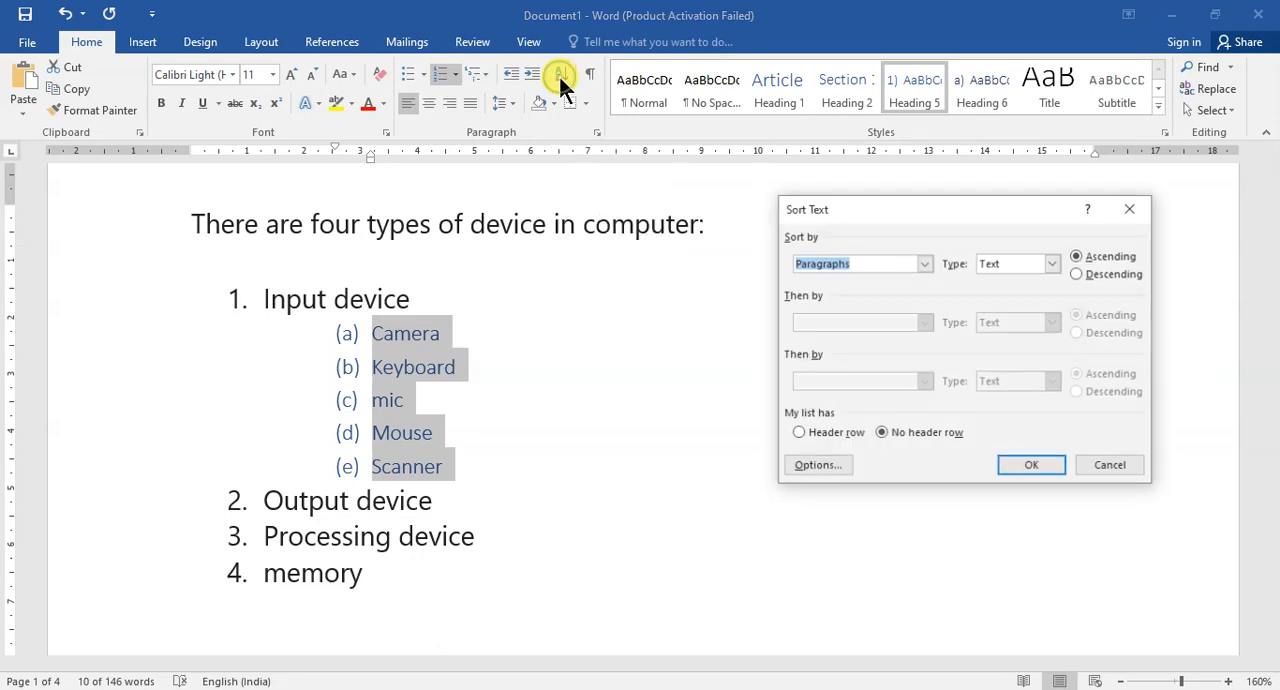
click(1080, 274)
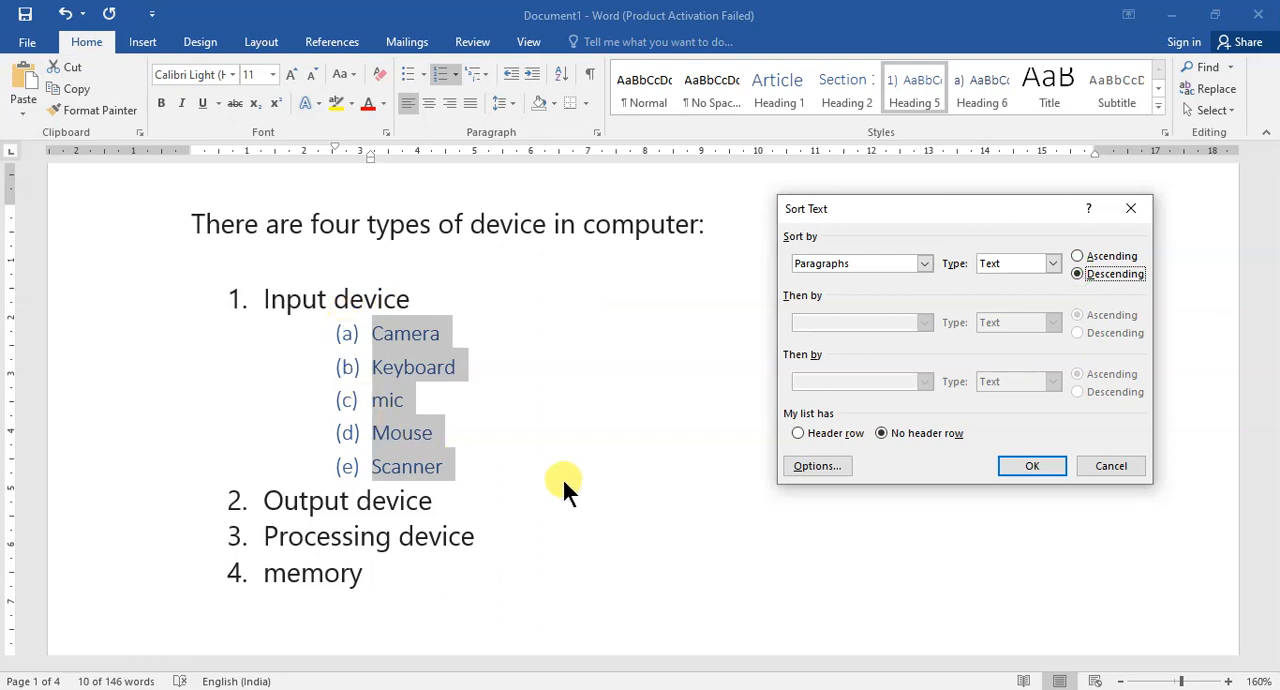
click(1039, 462)
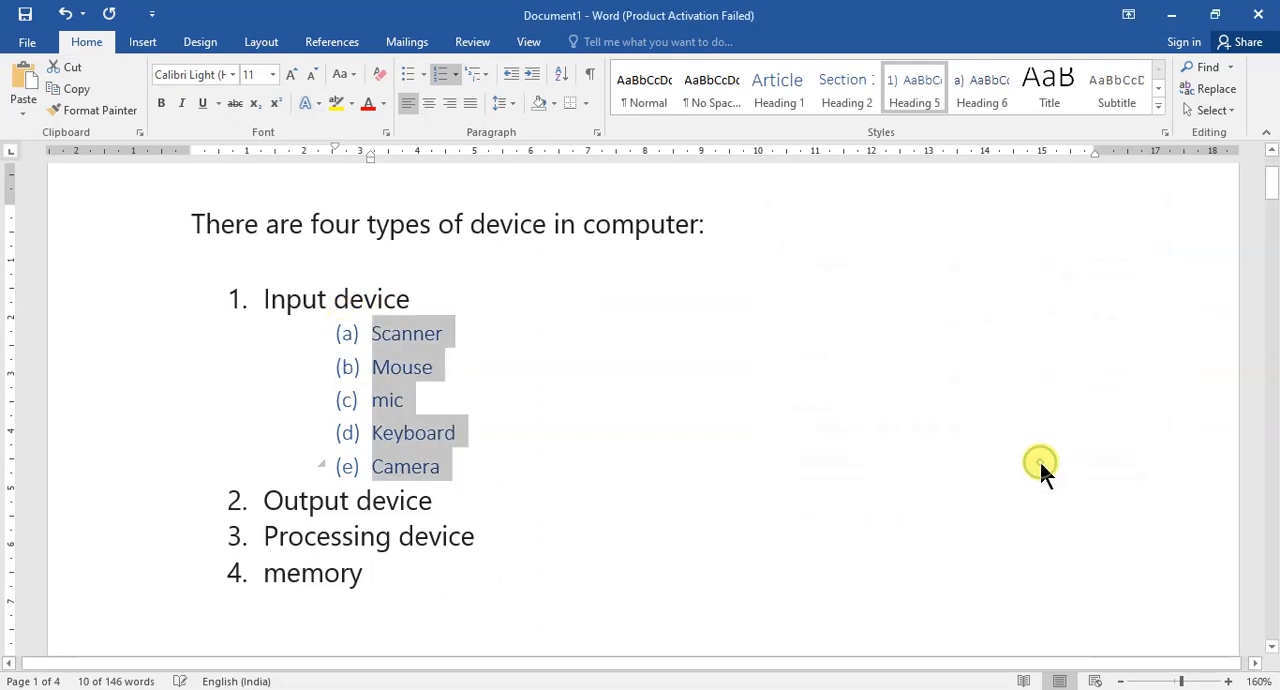
click(561, 386)
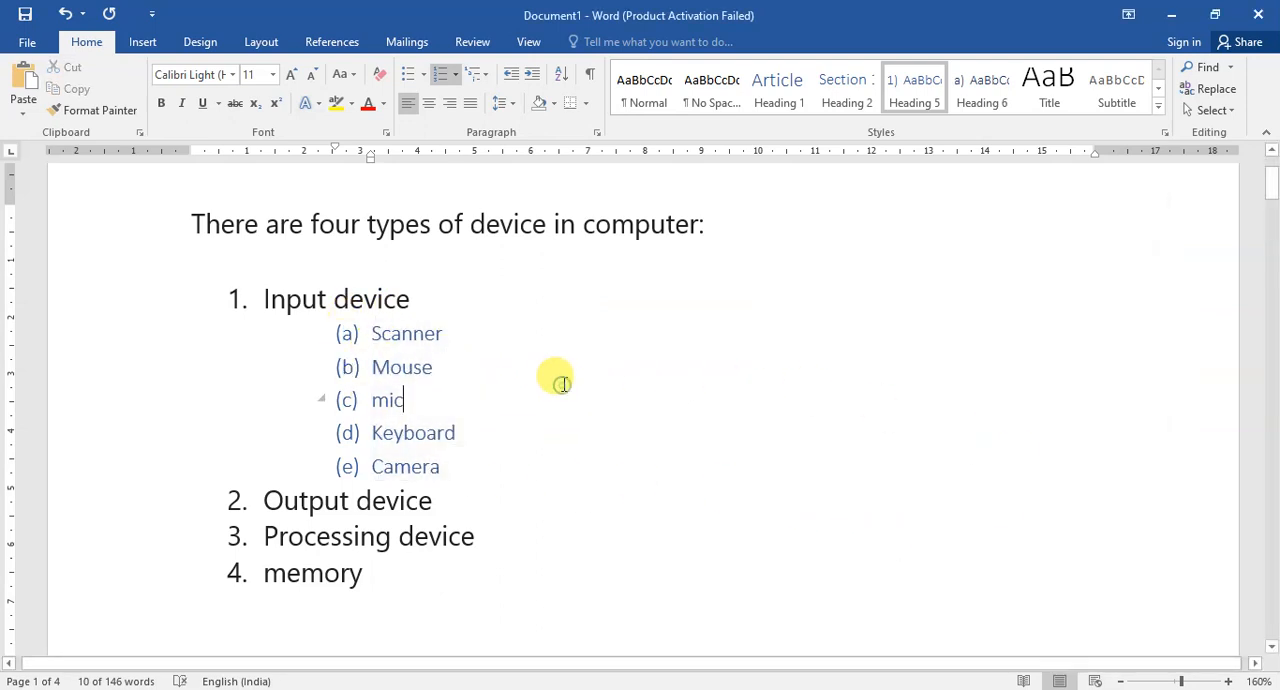
click(729, 362)
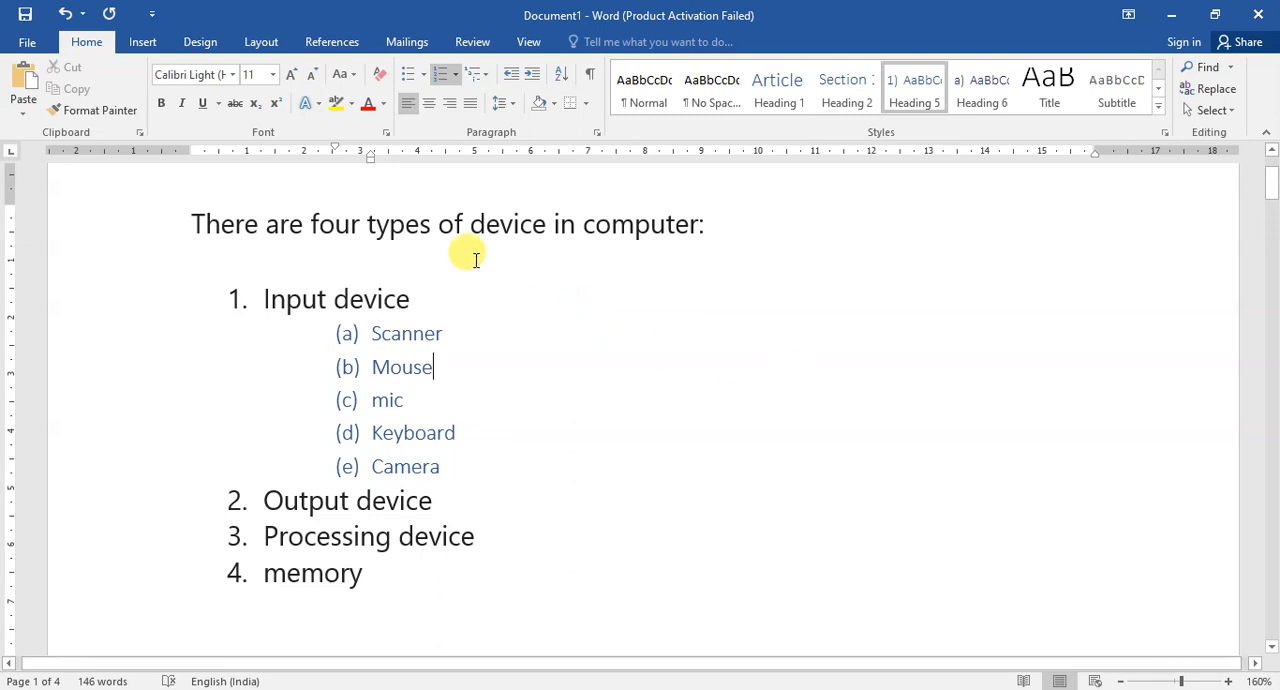
Insert a table with one column and four rows on the empty line below the memory item.
click(151, 38)
click(119, 90)
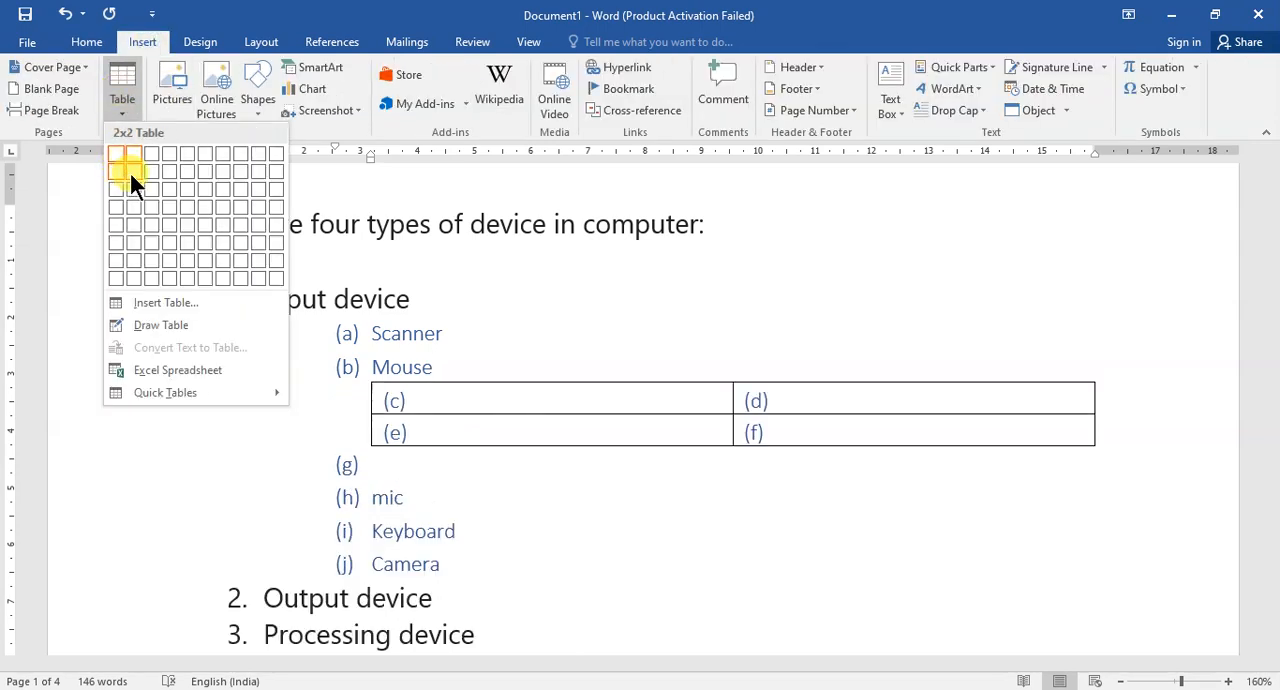
scroll(555, 542, down, 3)
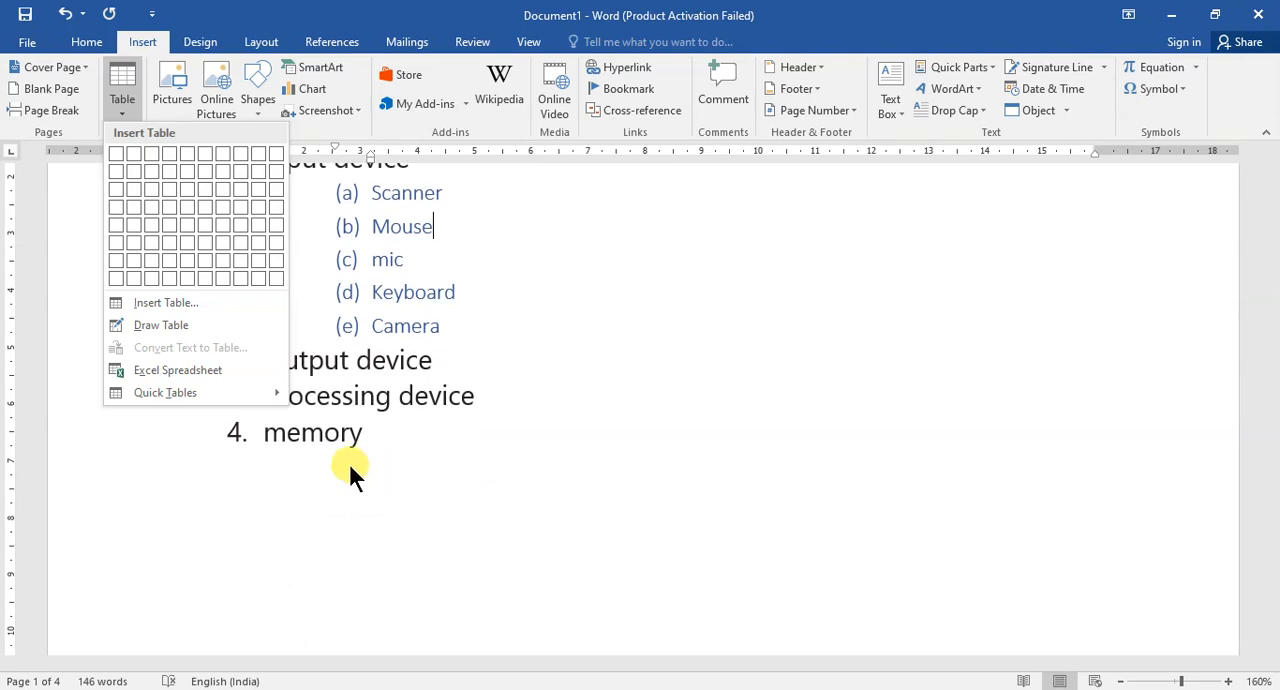
click(296, 478)
click(260, 428)
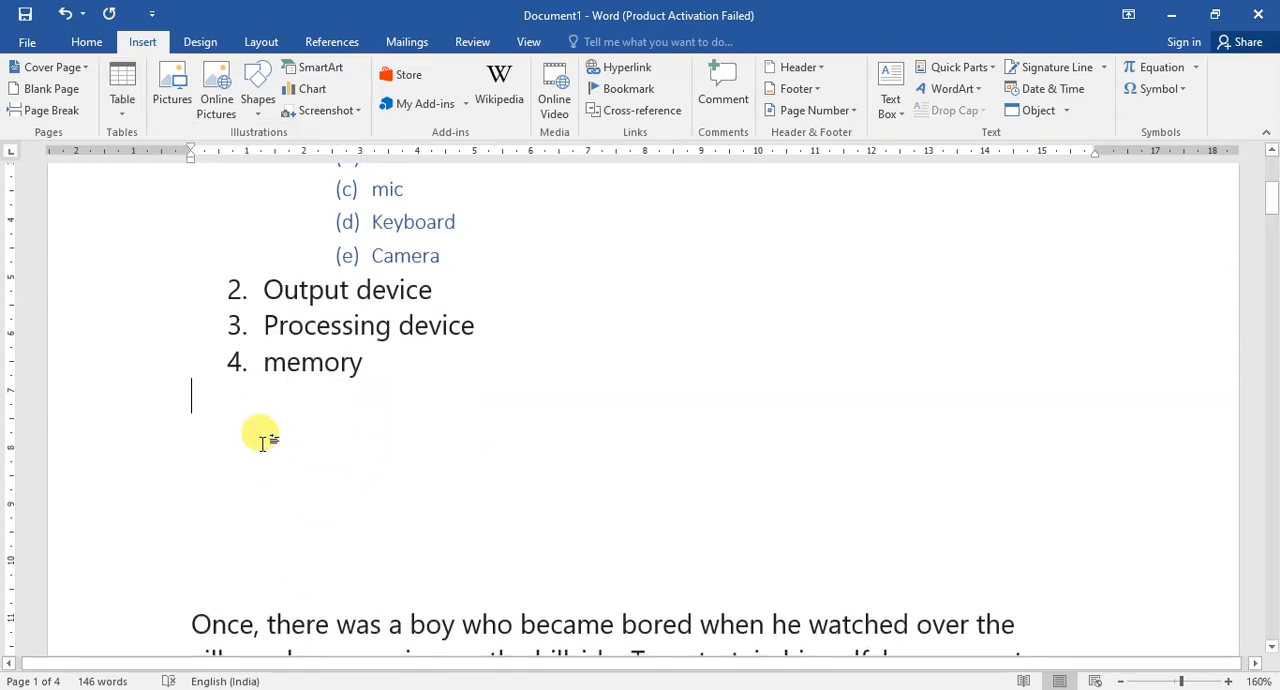
click(128, 88)
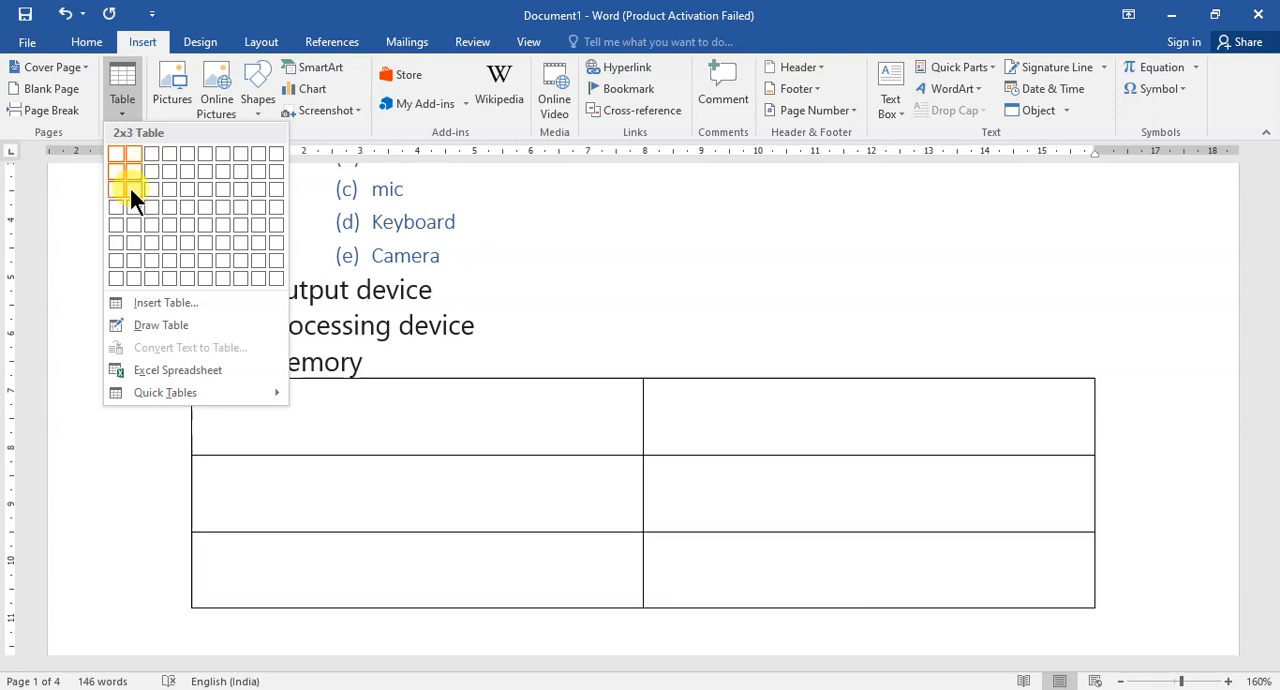
click(114, 204)
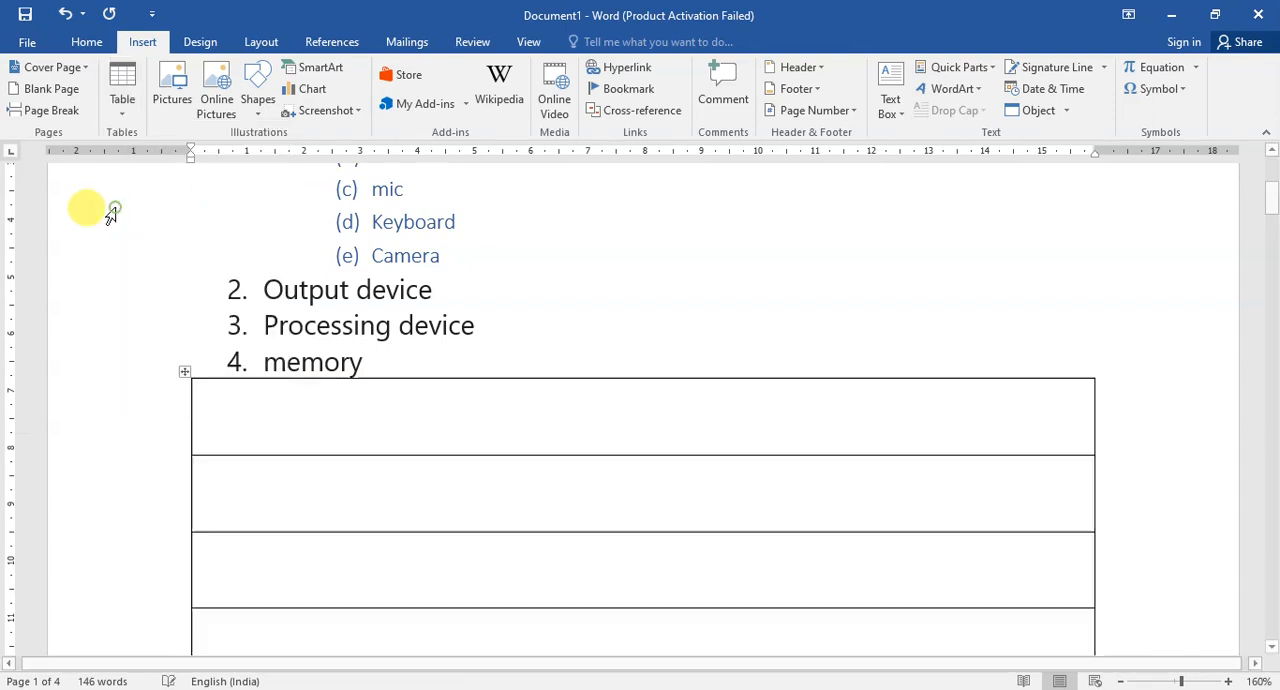
Narrow the new table to about 2.7 cm wide on the ruler.
scroll(583, 362, down, 3)
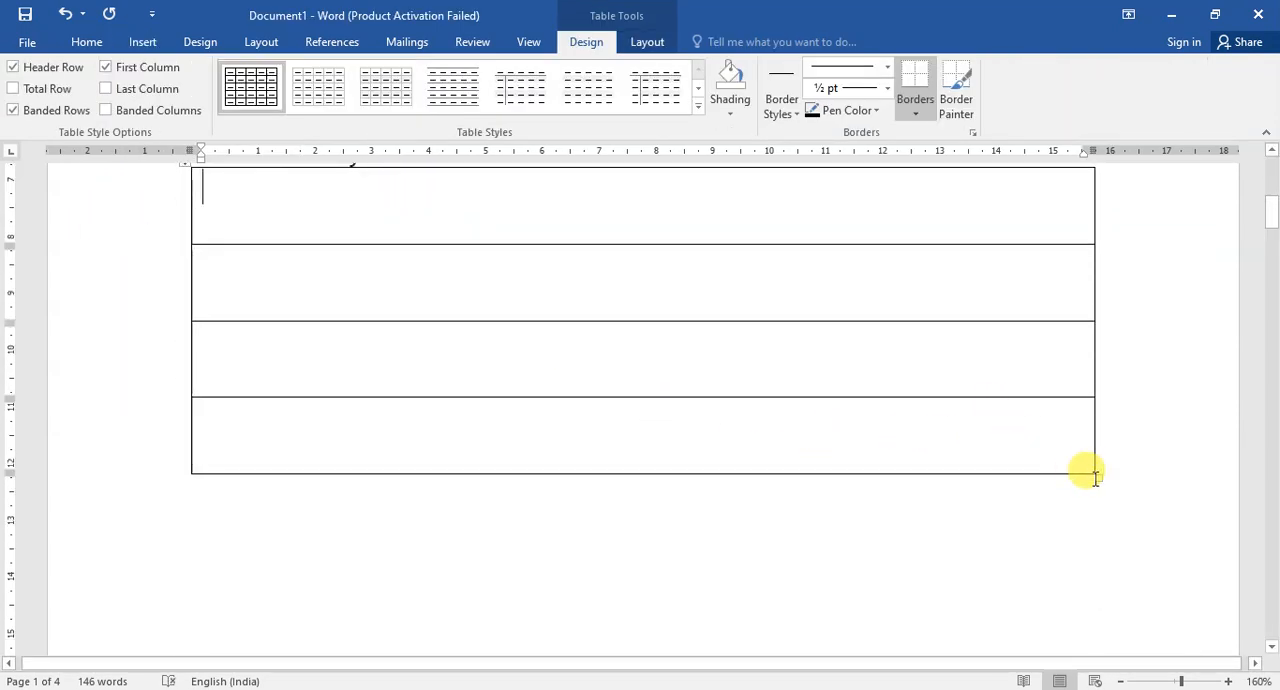
drag(1085, 470, 344, 321)
scroll(400, 350, up, 2)
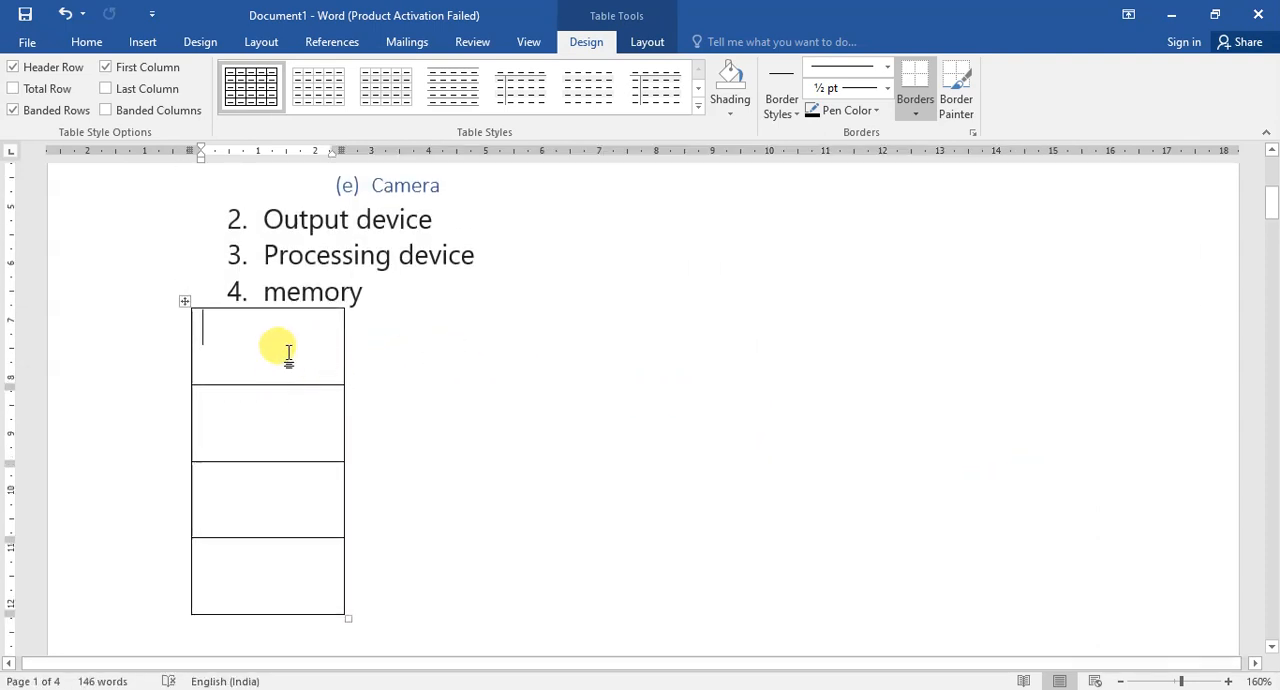
Fill the four table cells from first to last row with the numbers 5, 3, 4 and 2.
text(5)
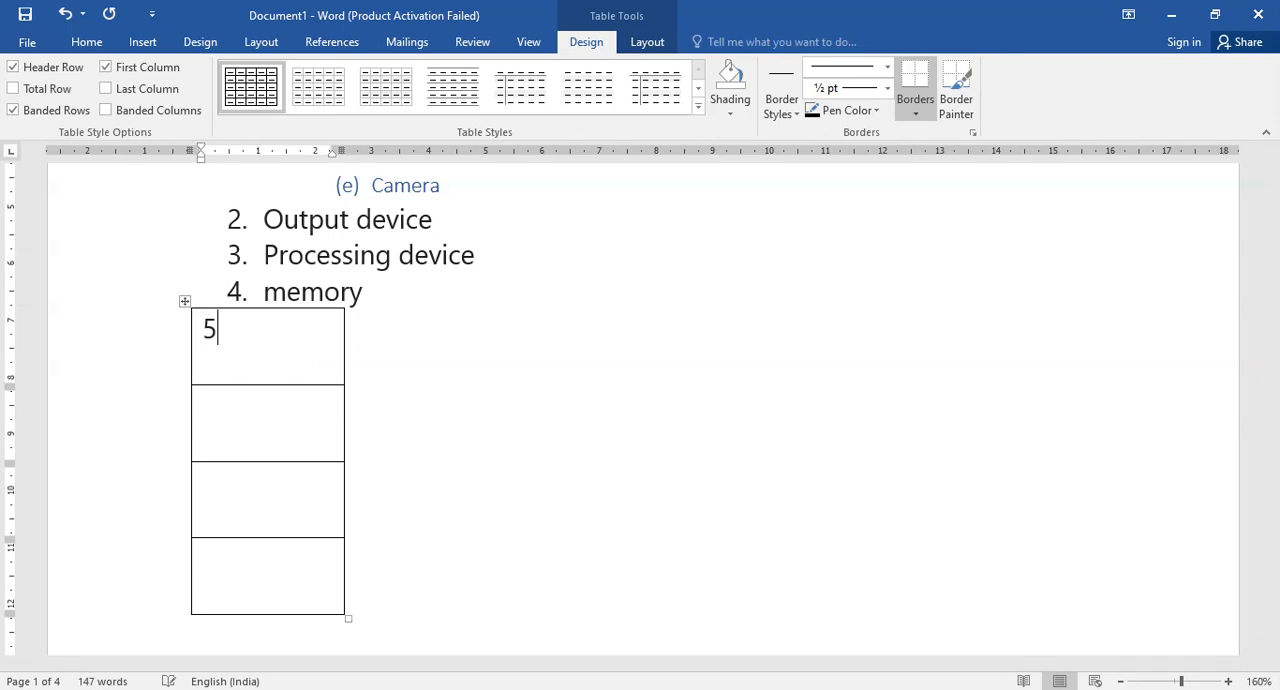
key(Tab)
text(3)
key(Tab)
text(4)
key(Tab)
text(2)
click(392, 356)
Sort the table's Column 1 by number in ascending order with no header row.
mouse_move(195, 335)
mouse_down()
mouse_move(198, 515)
mouse_move(184, 555)
mouse_up()
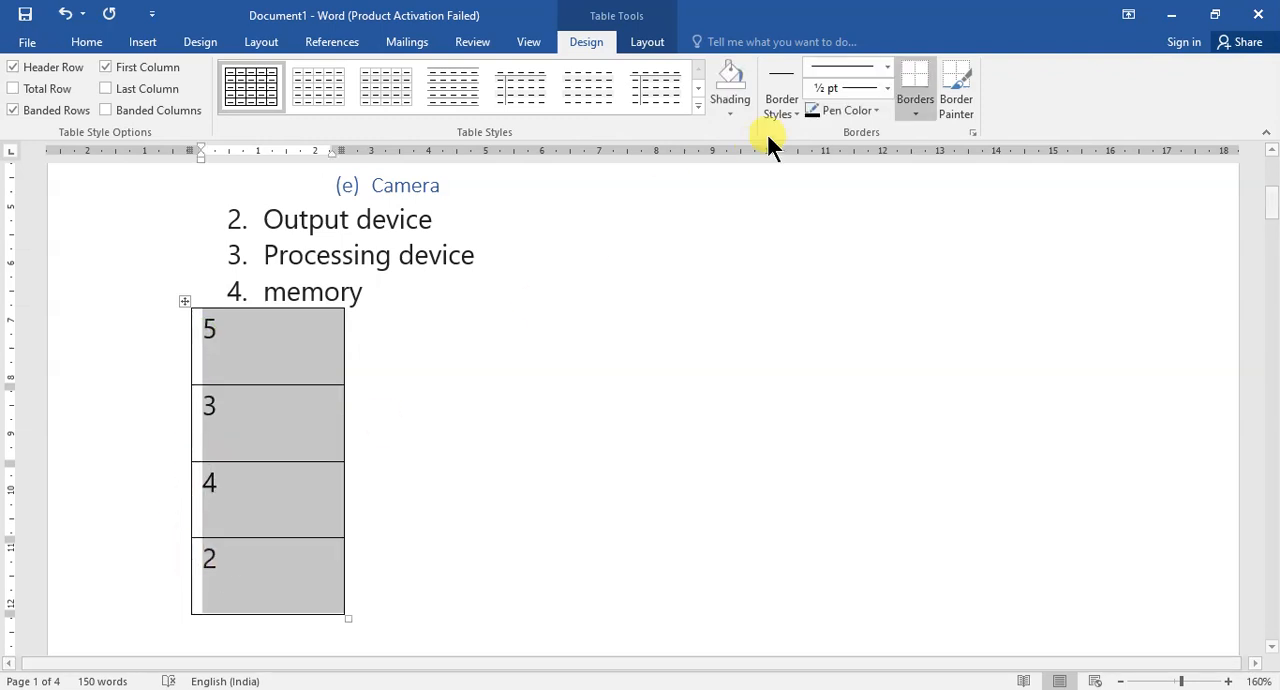
click(88, 41)
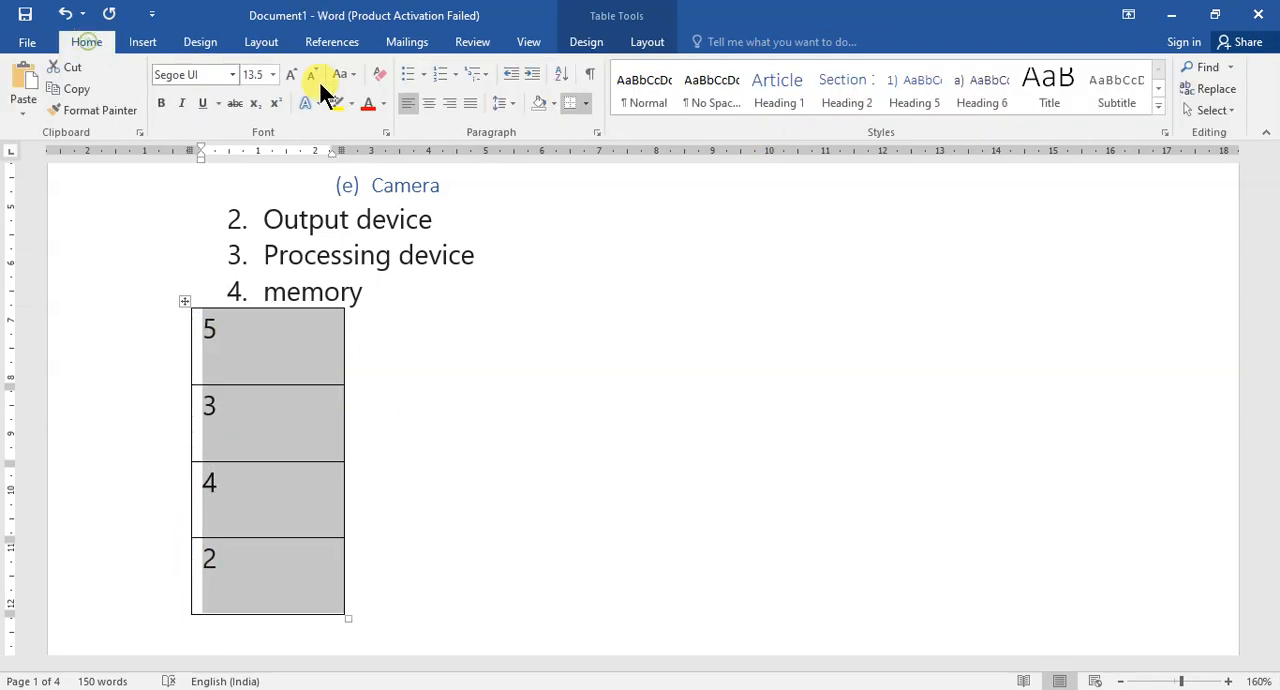
click(561, 74)
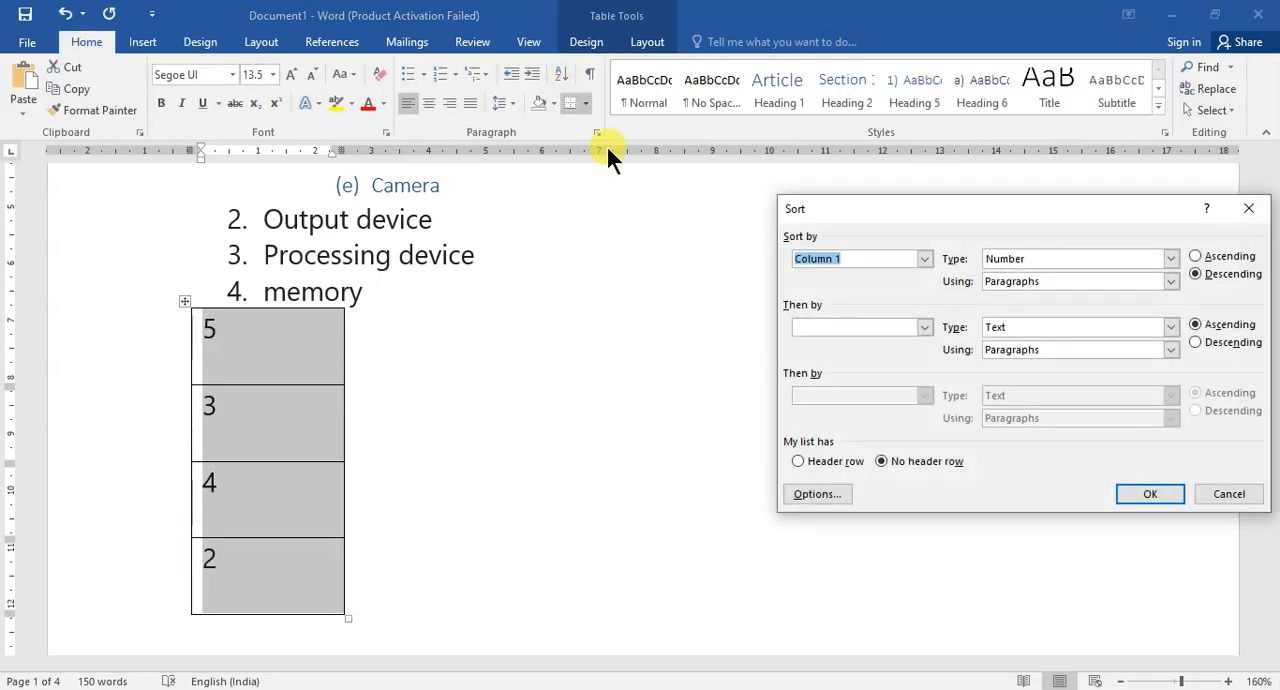
click(1196, 257)
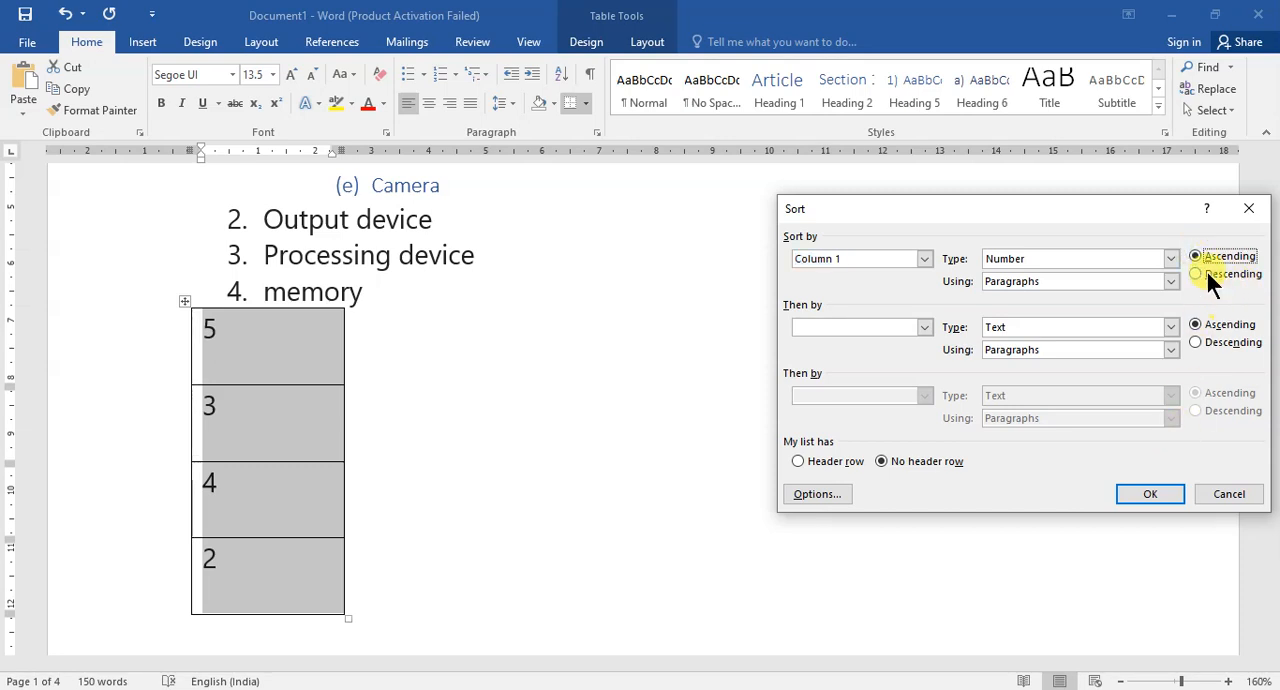
click(1155, 497)
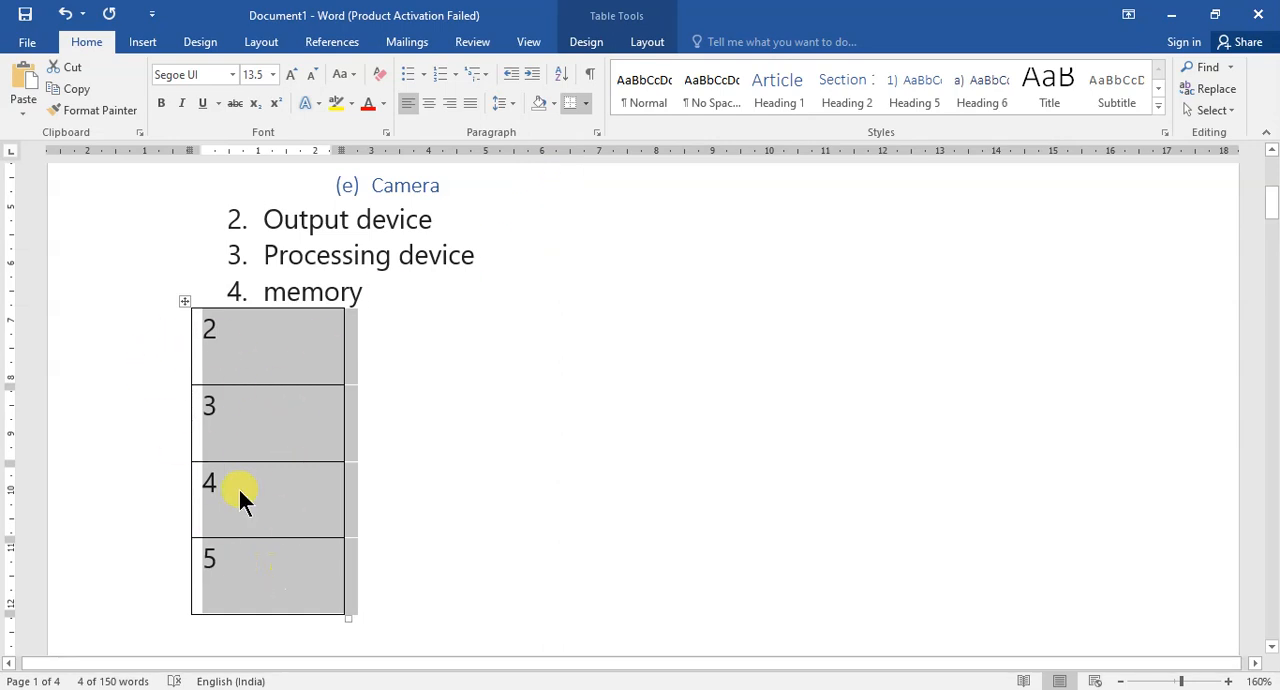
Sort the table's Column 1 by number in descending order.
click(563, 80)
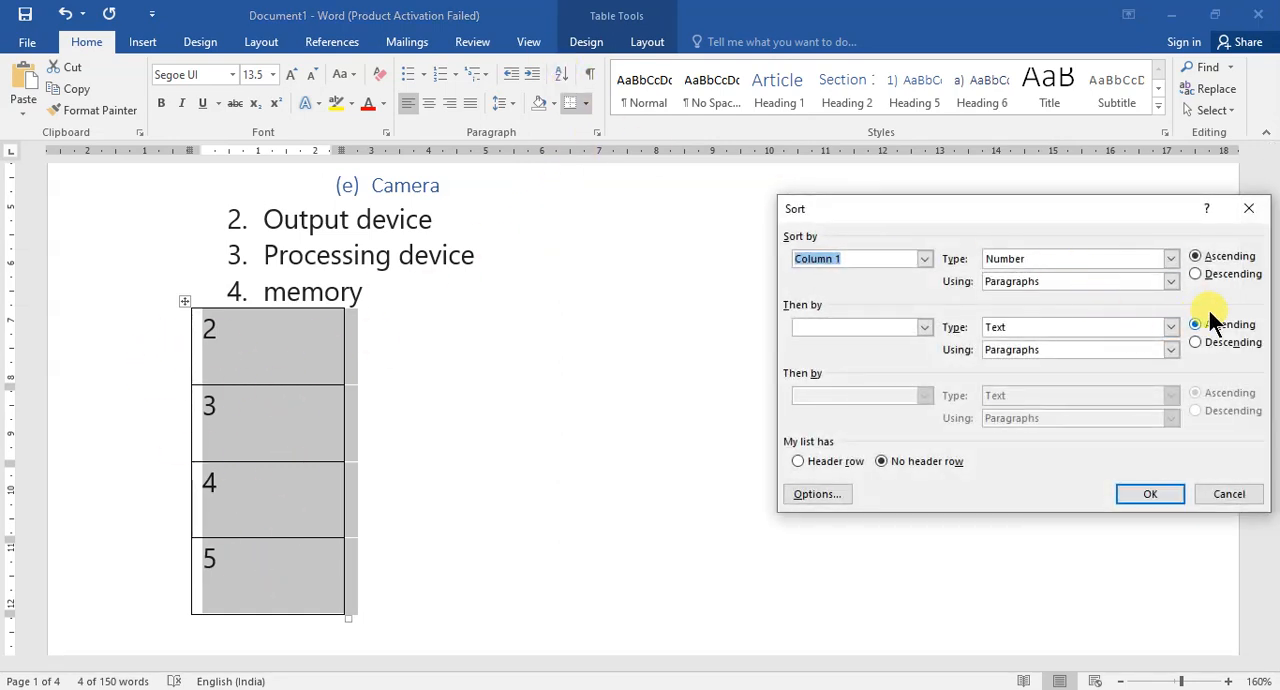
click(1196, 274)
click(1150, 495)
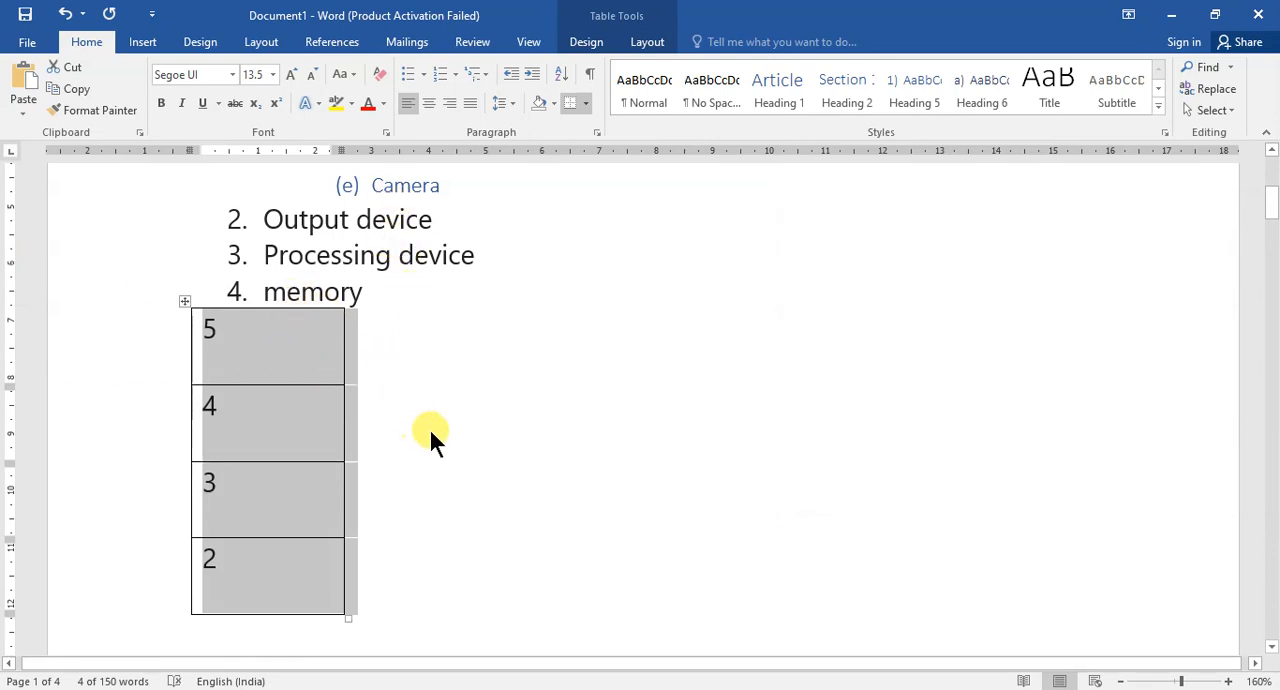
click(466, 348)
Clear the numbers from all cells of the table, keeping the empty table.
click(184, 298)
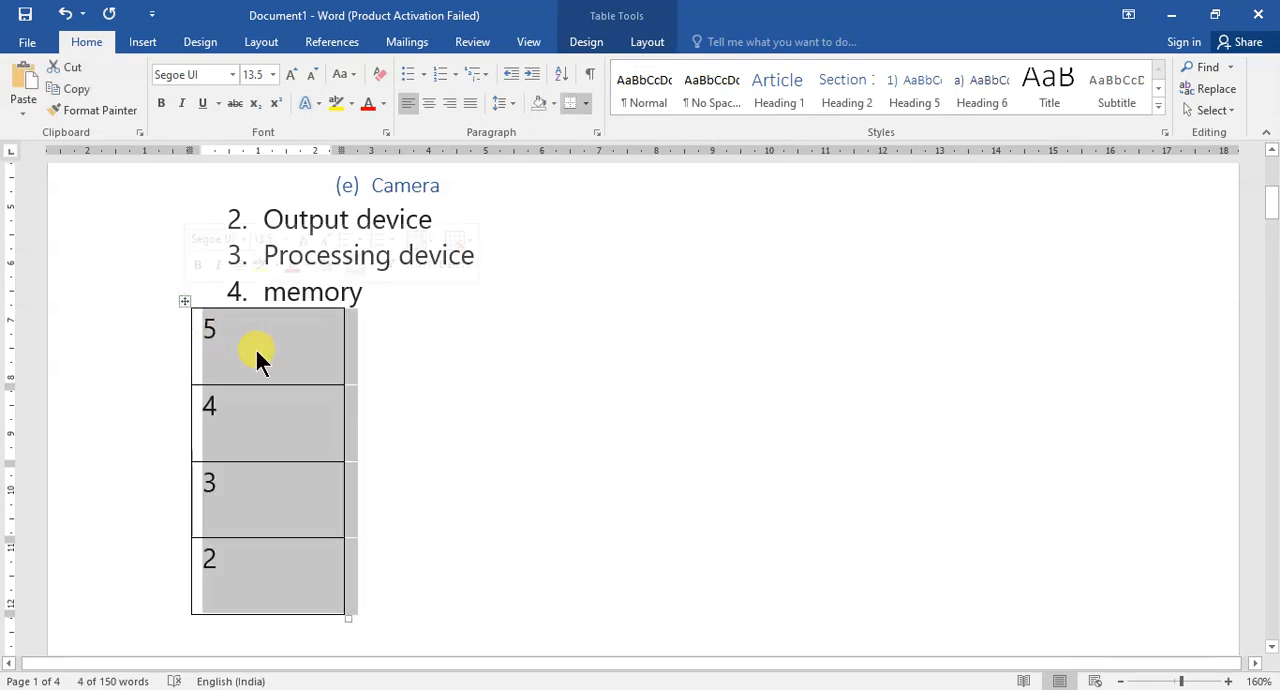
key(Delete)
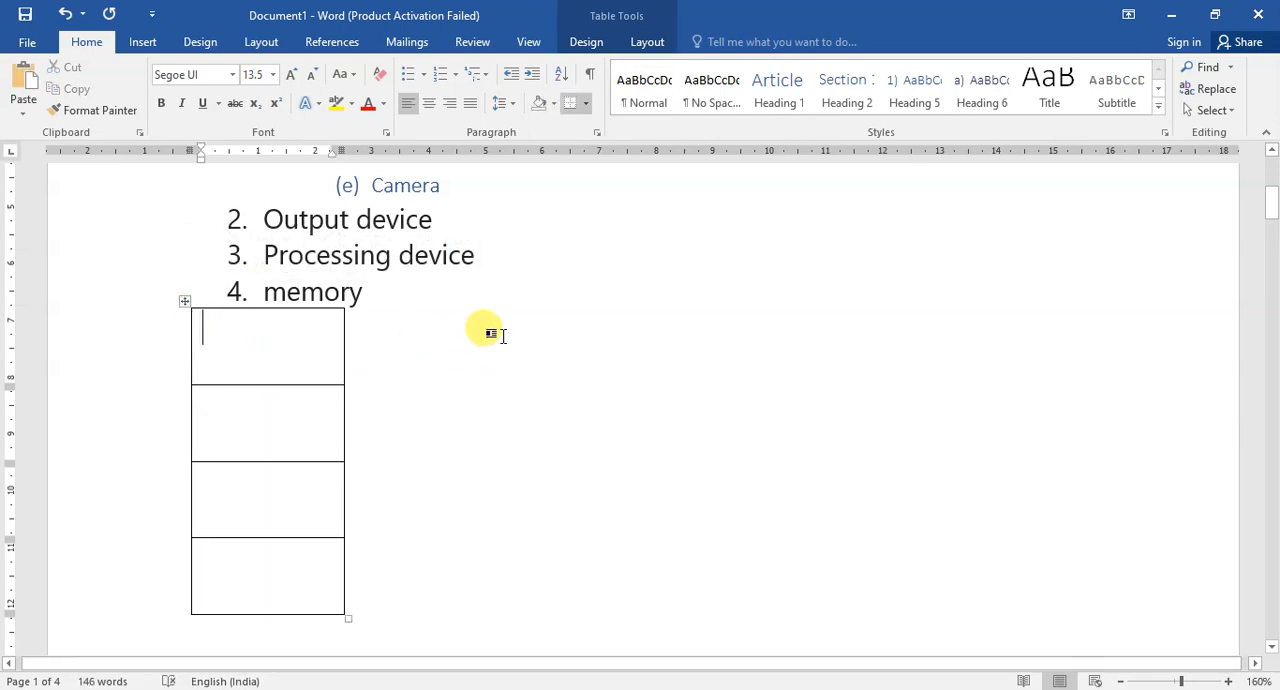
click(507, 337)
Show the paragraph marks and hidden formatting symbols, look through them in the device list, and hide them again.
scroll(508, 337, up, 5)
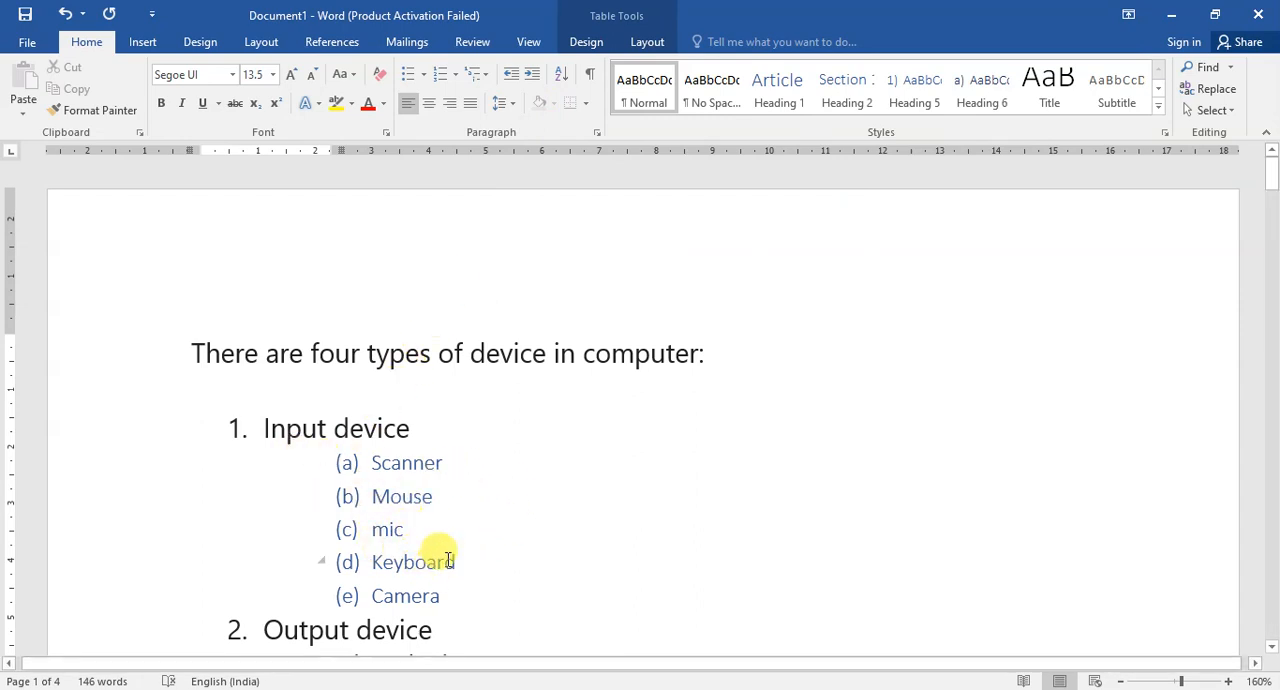
click(590, 80)
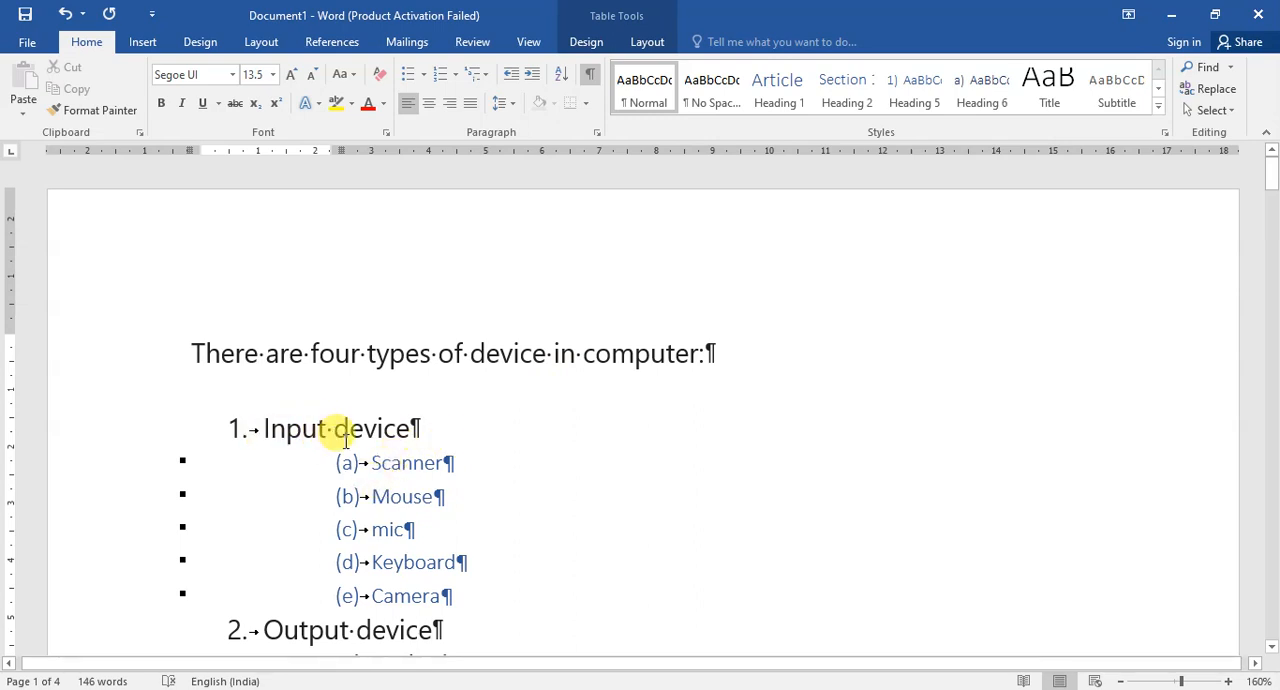
scroll(460, 465, down, 3)
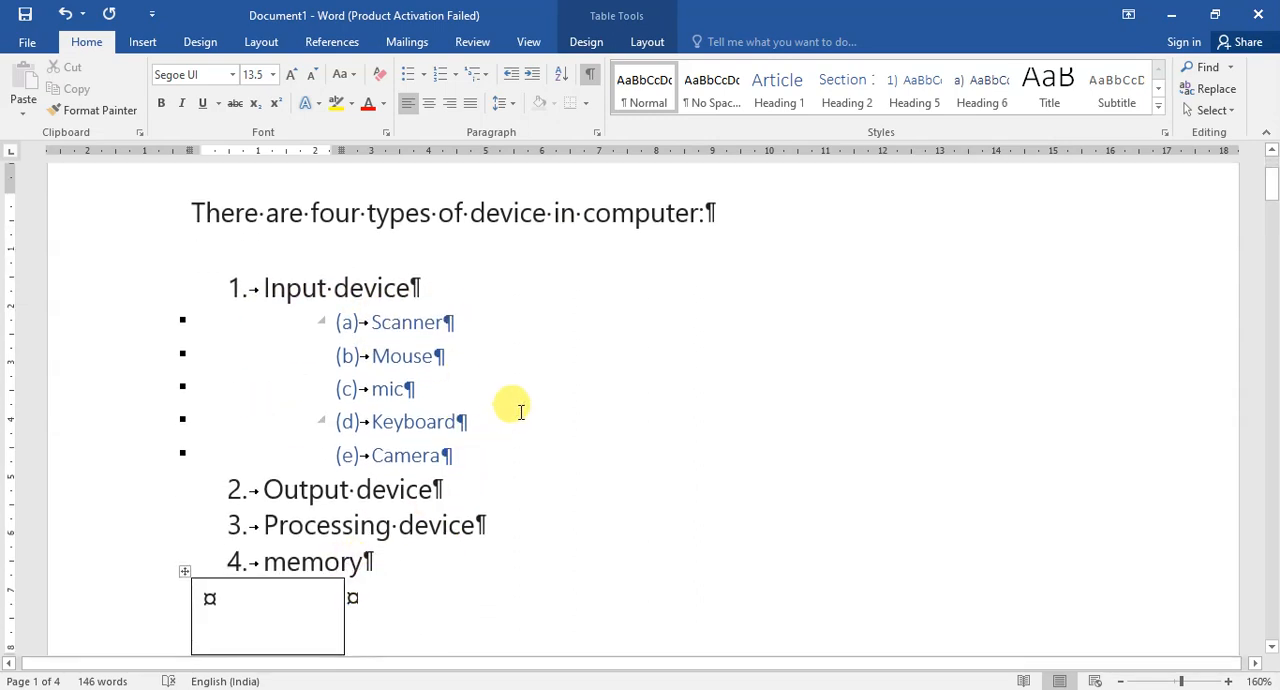
scroll(520, 410, up, 3)
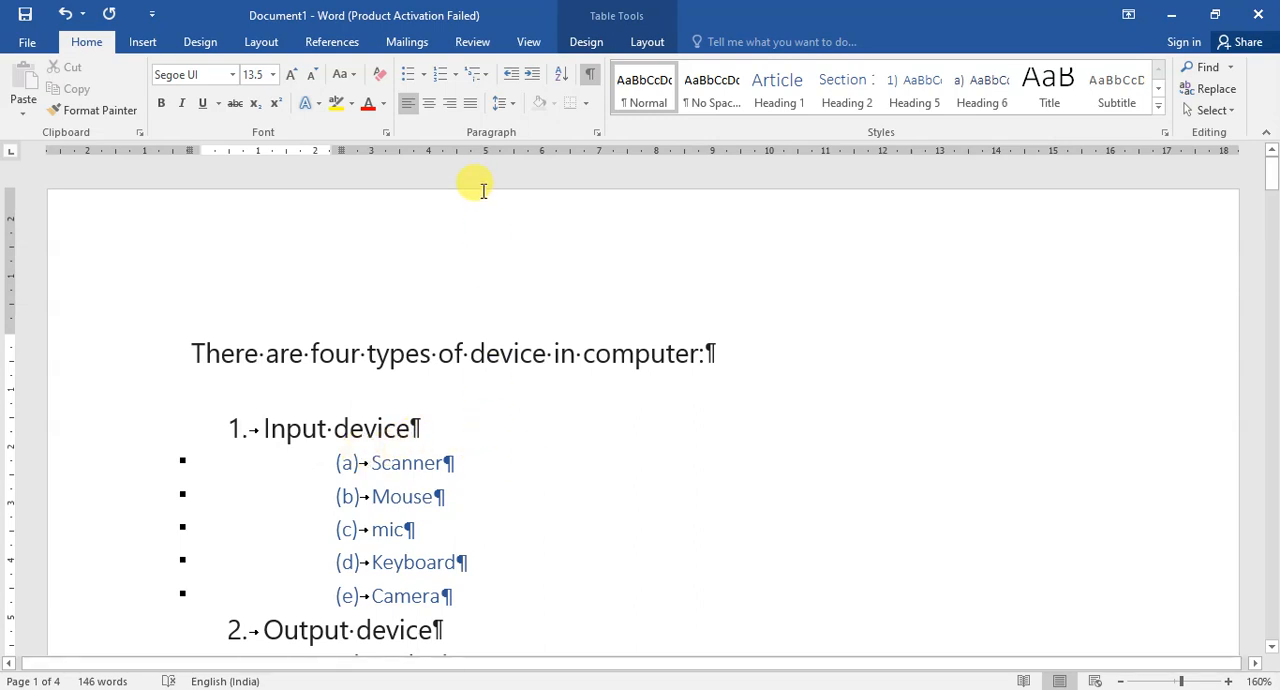
click(589, 73)
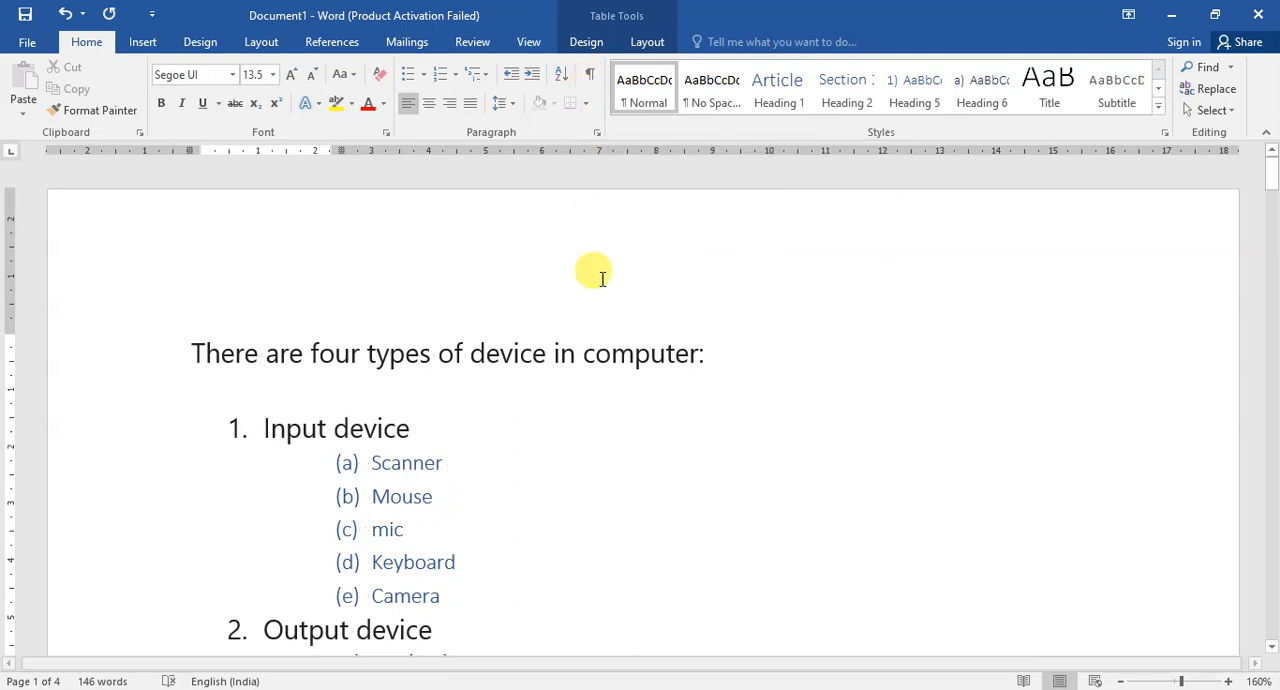
scroll(512, 322, down, 2)
scroll(510, 318, up, 2)
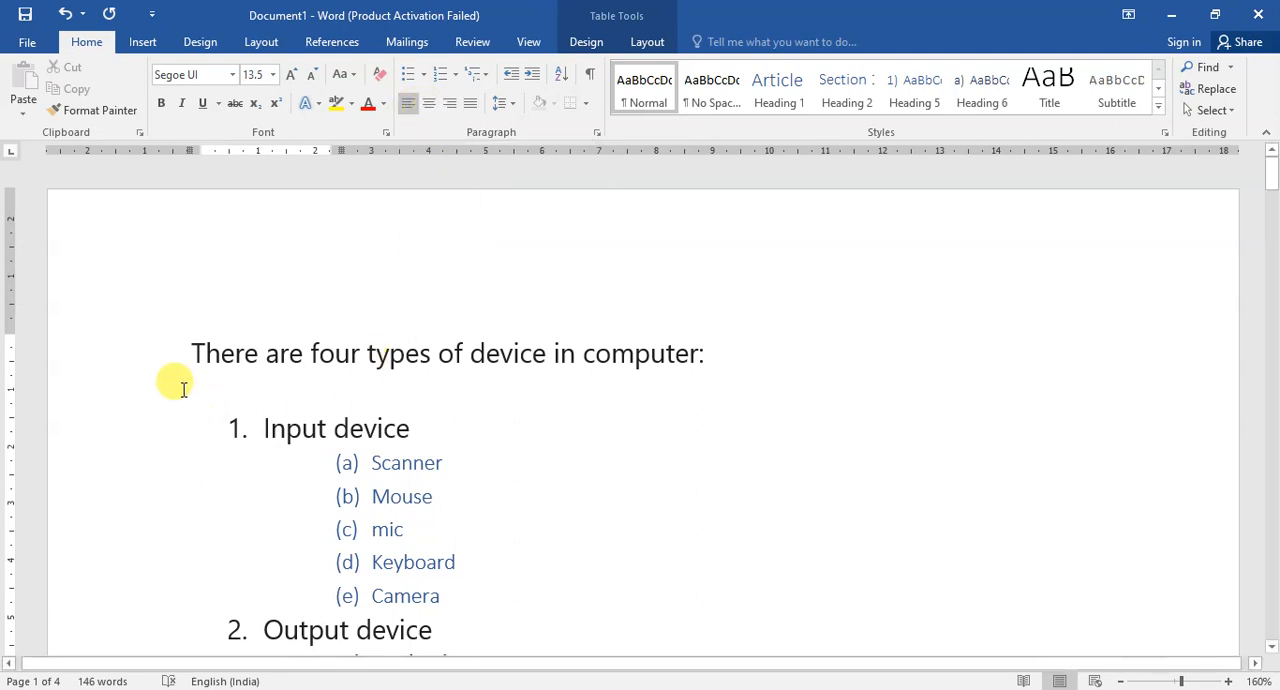
Try centre and right alignment on the introductory sentence, ending with it left-aligned.
drag(193, 352, 786, 346)
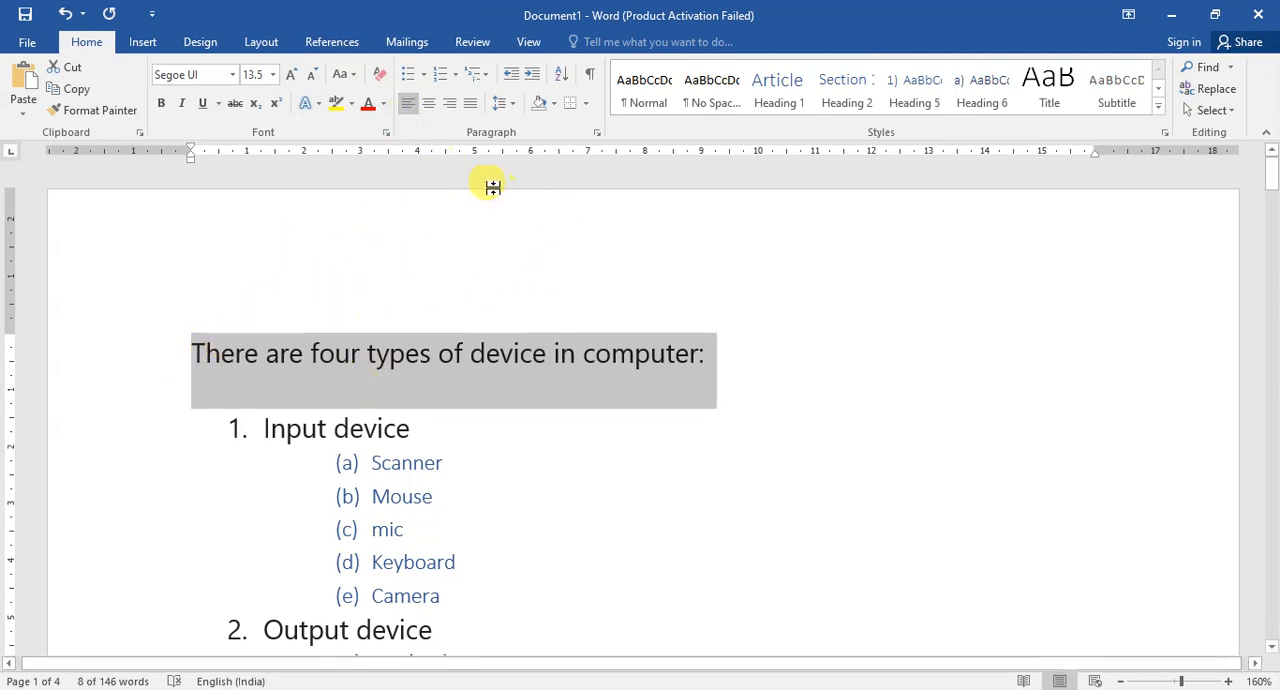
click(428, 101)
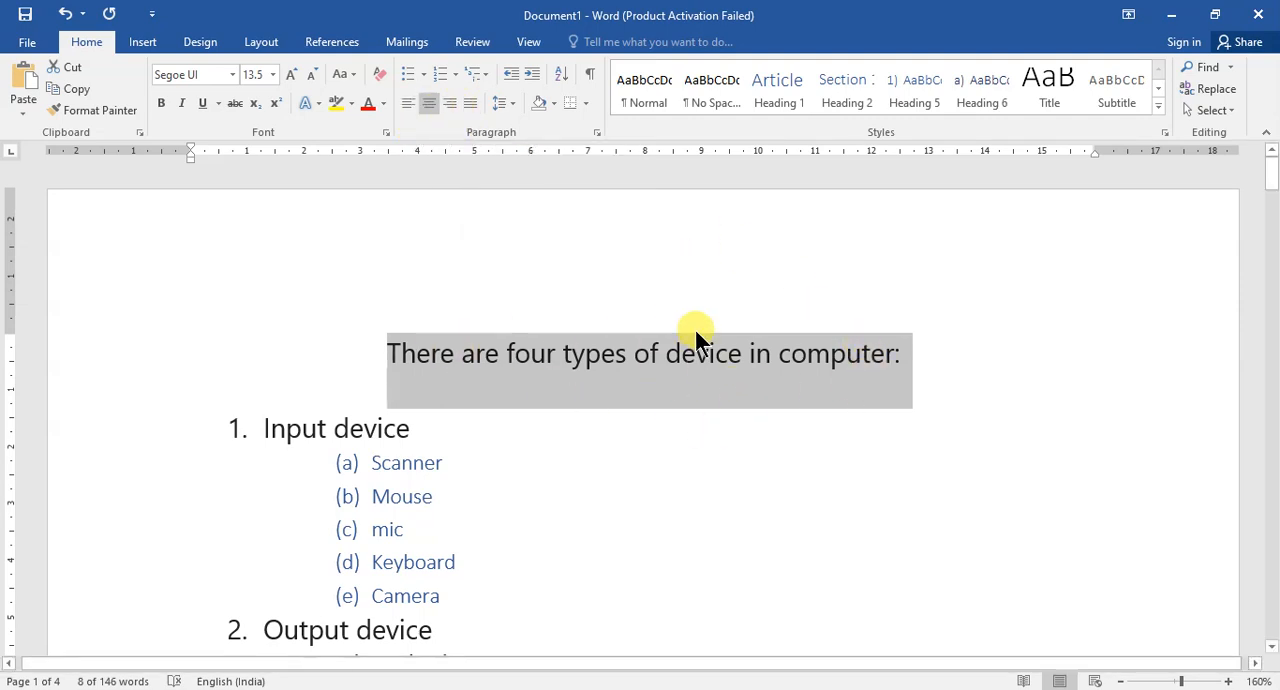
click(449, 101)
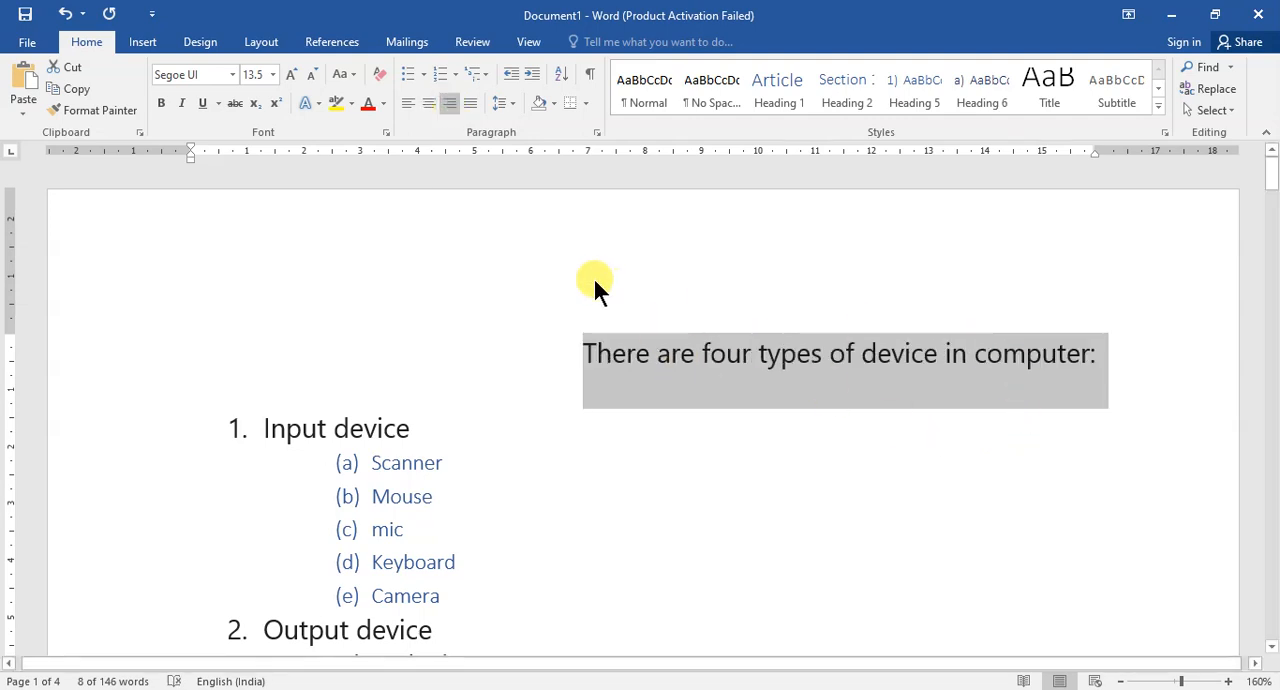
click(407, 101)
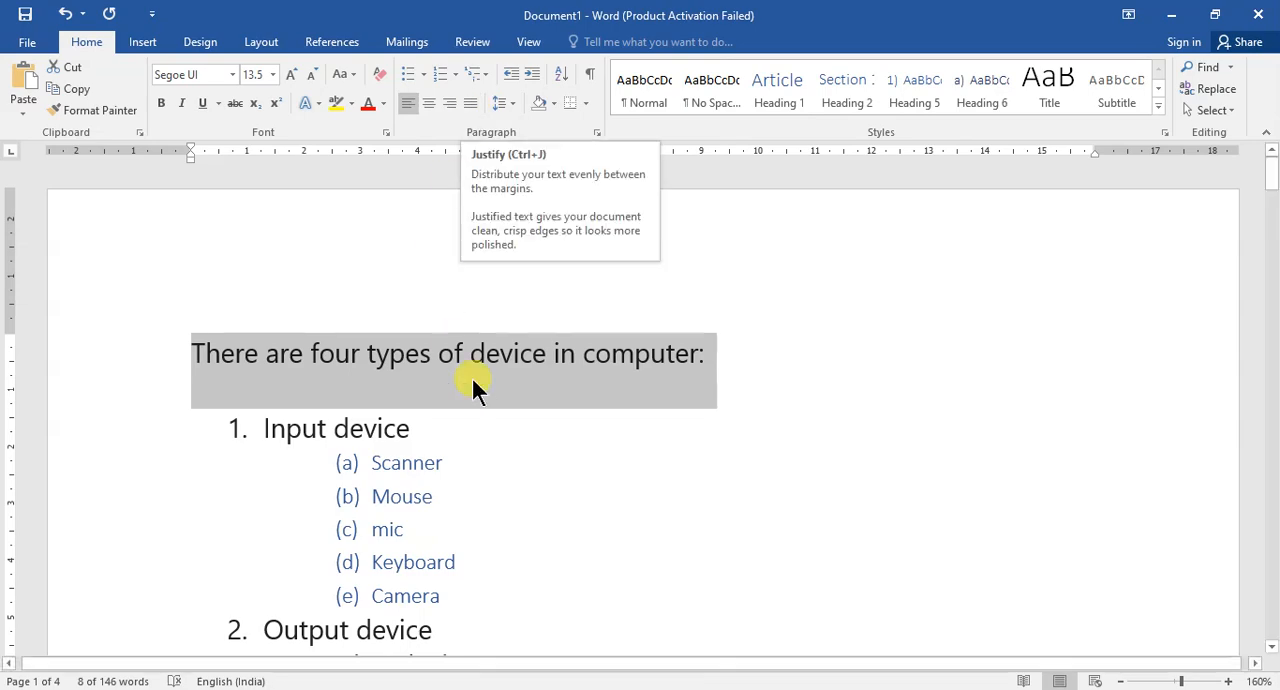
Justify the three paragraphs of the wolf story.
scroll(451, 258, down, 10)
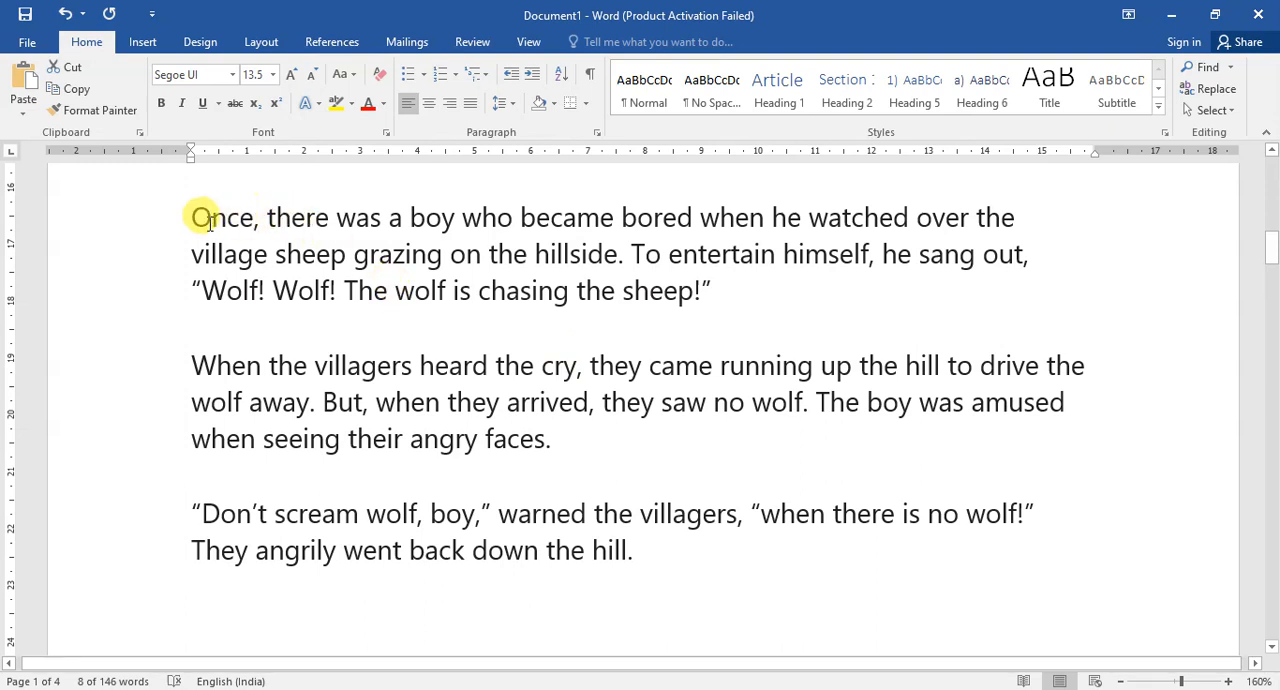
drag(189, 216, 998, 568)
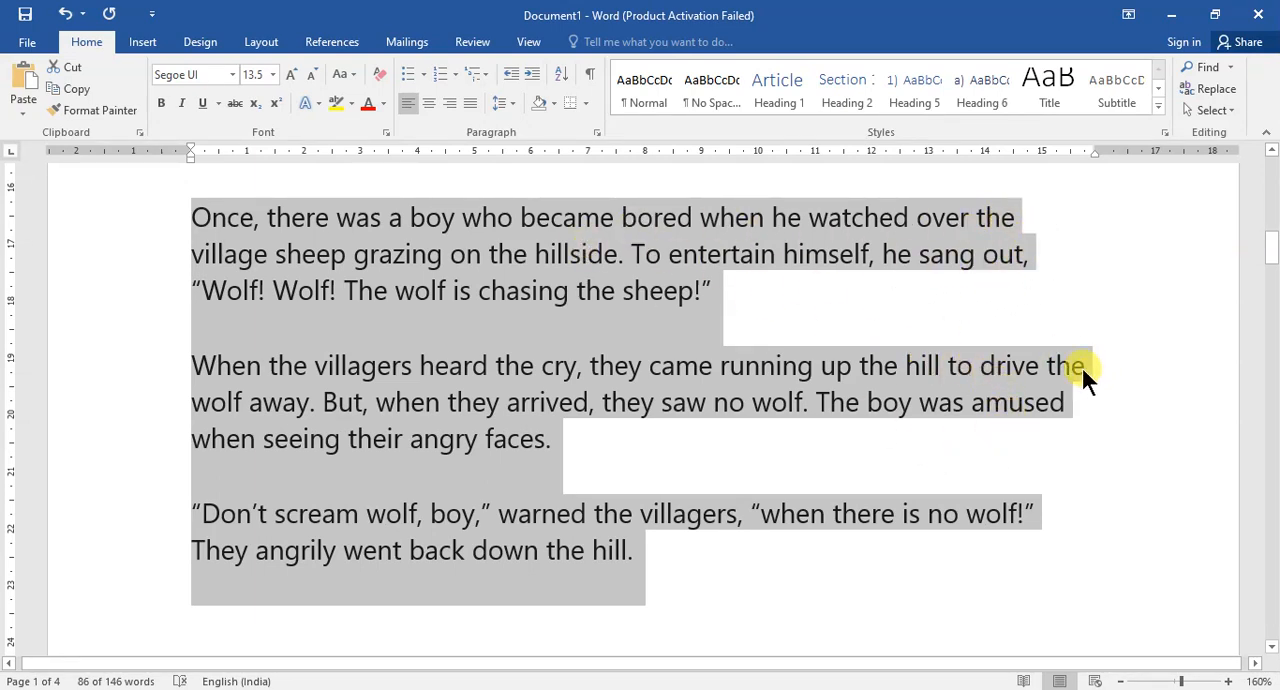
click(470, 101)
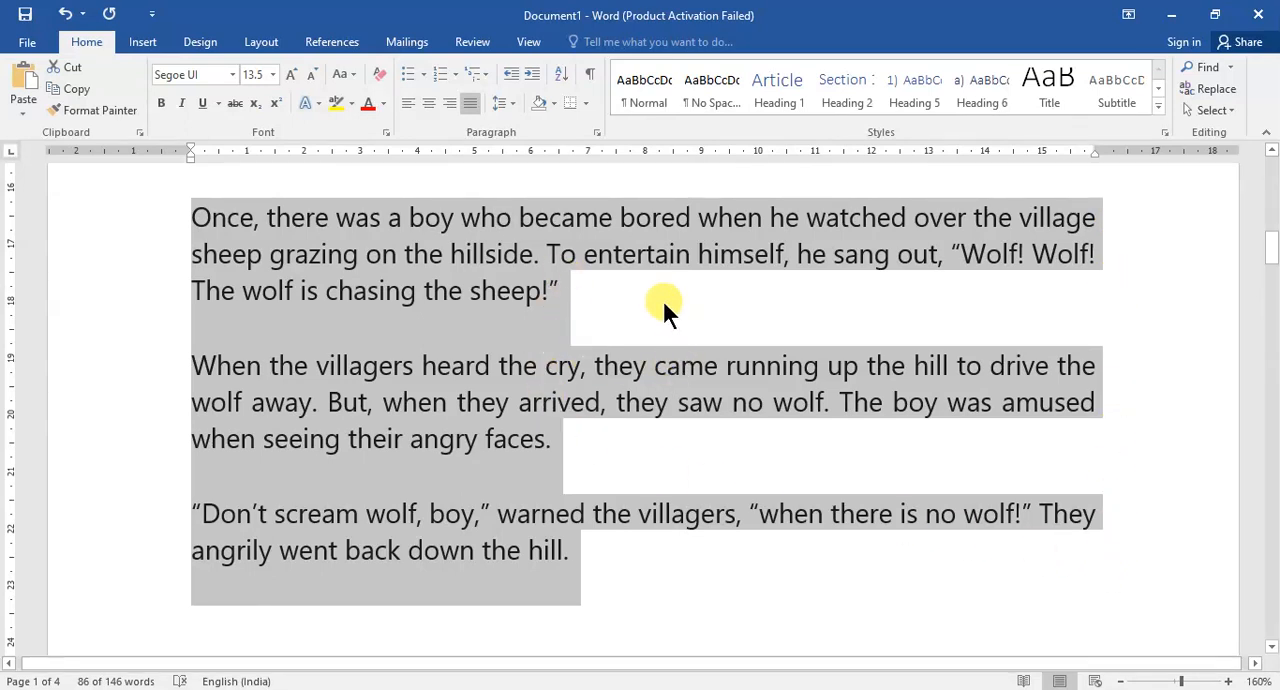
click(492, 312)
click(256, 319)
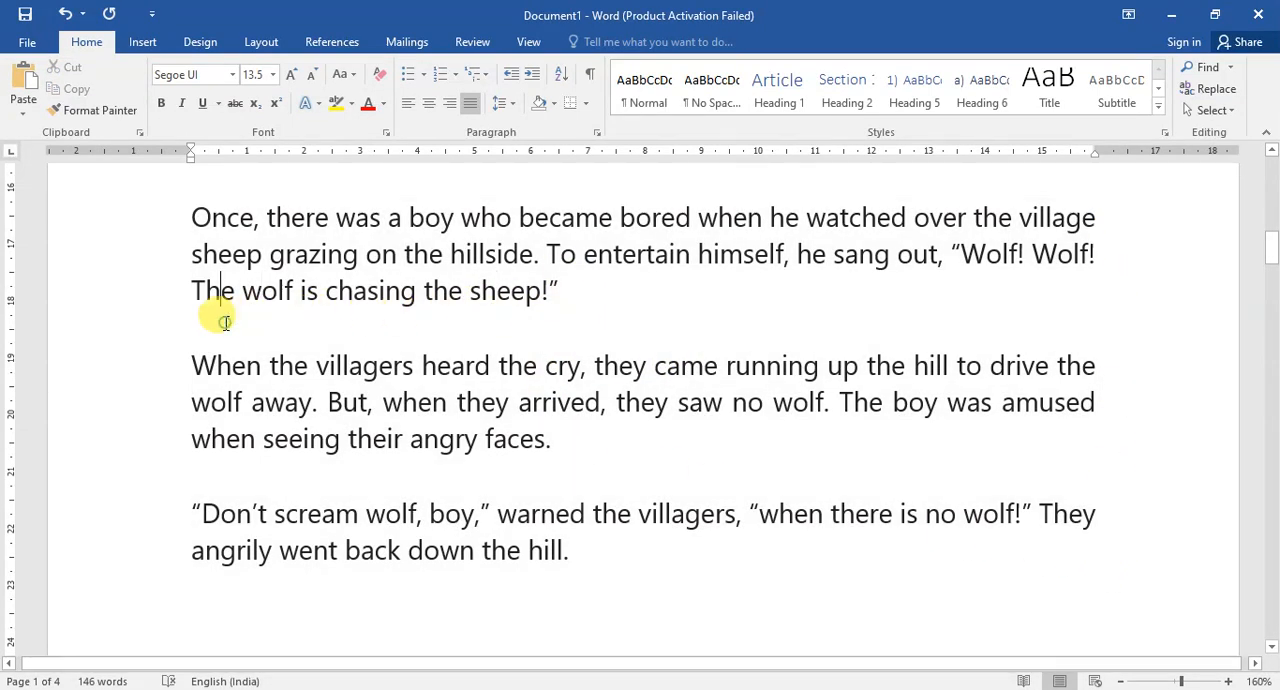
Add space before and remove the space after the first two story paragraphs.
drag(177, 206, 623, 449)
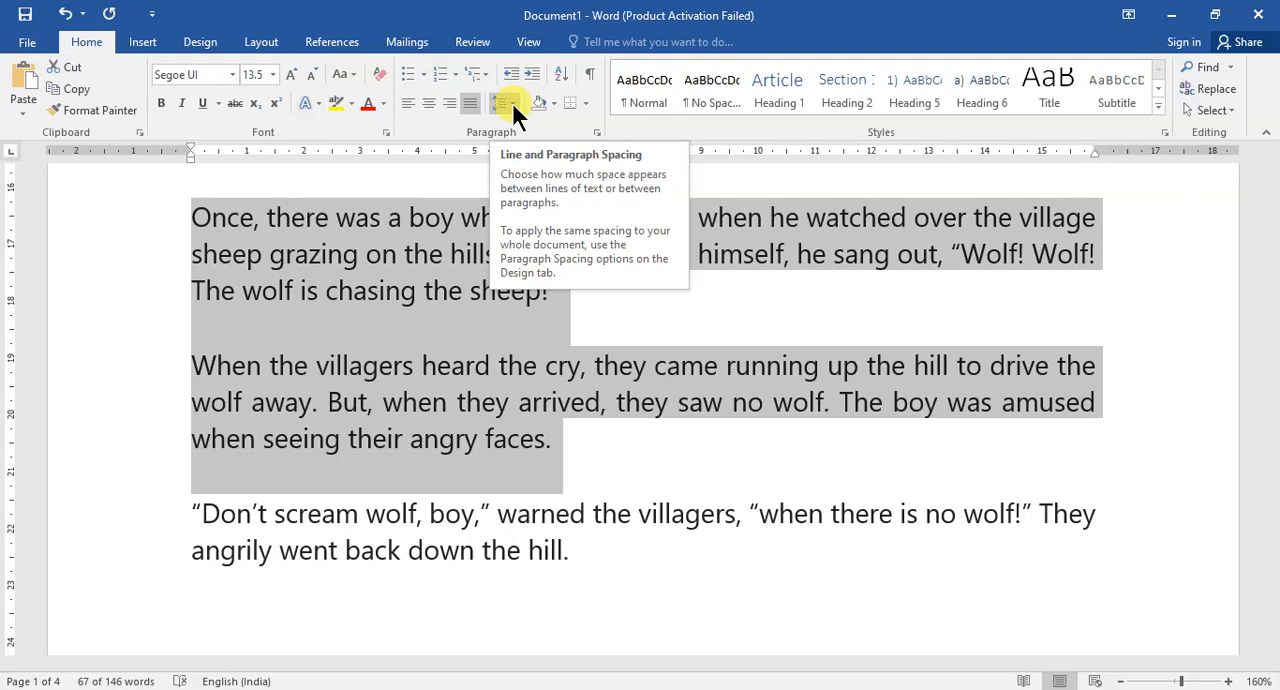
click(512, 103)
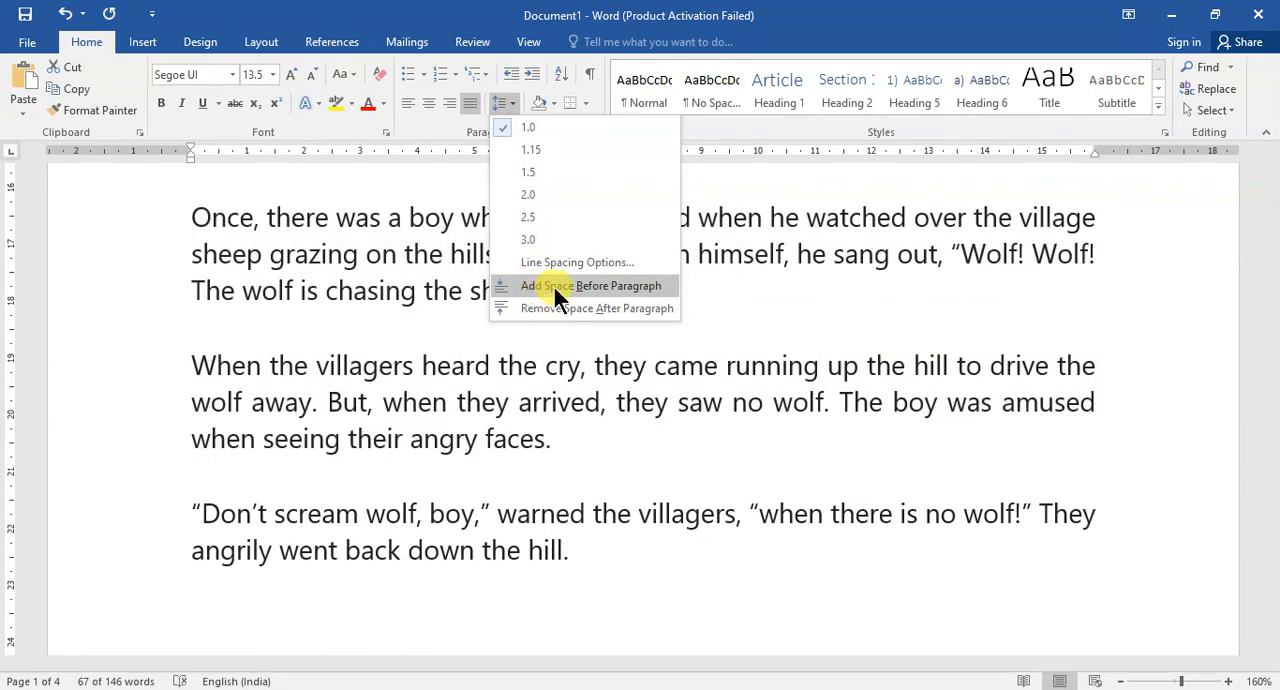
click(556, 284)
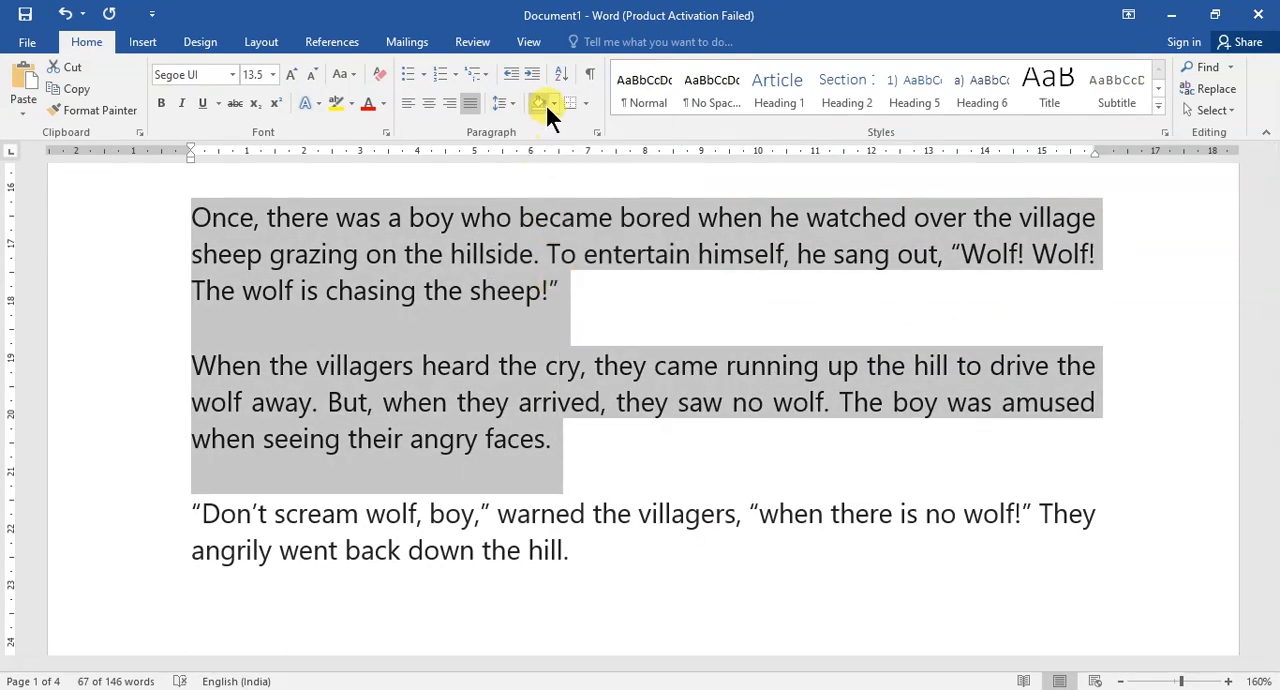
click(507, 101)
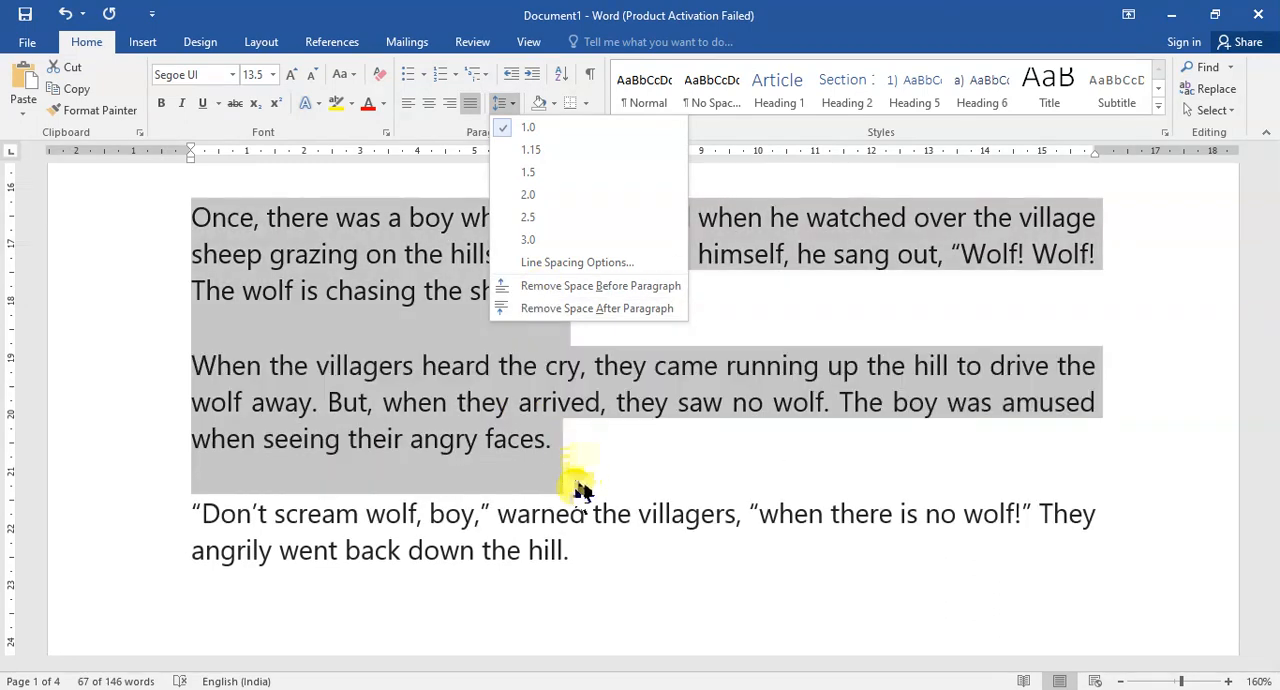
click(566, 310)
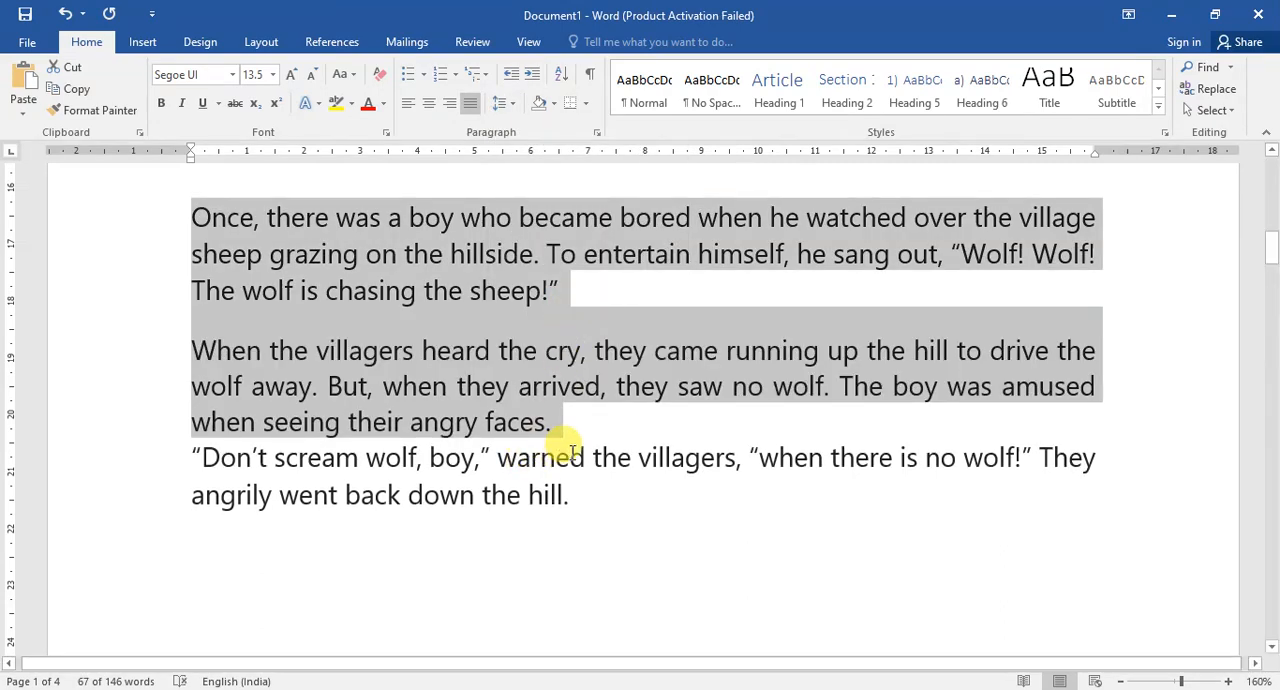
click(505, 103)
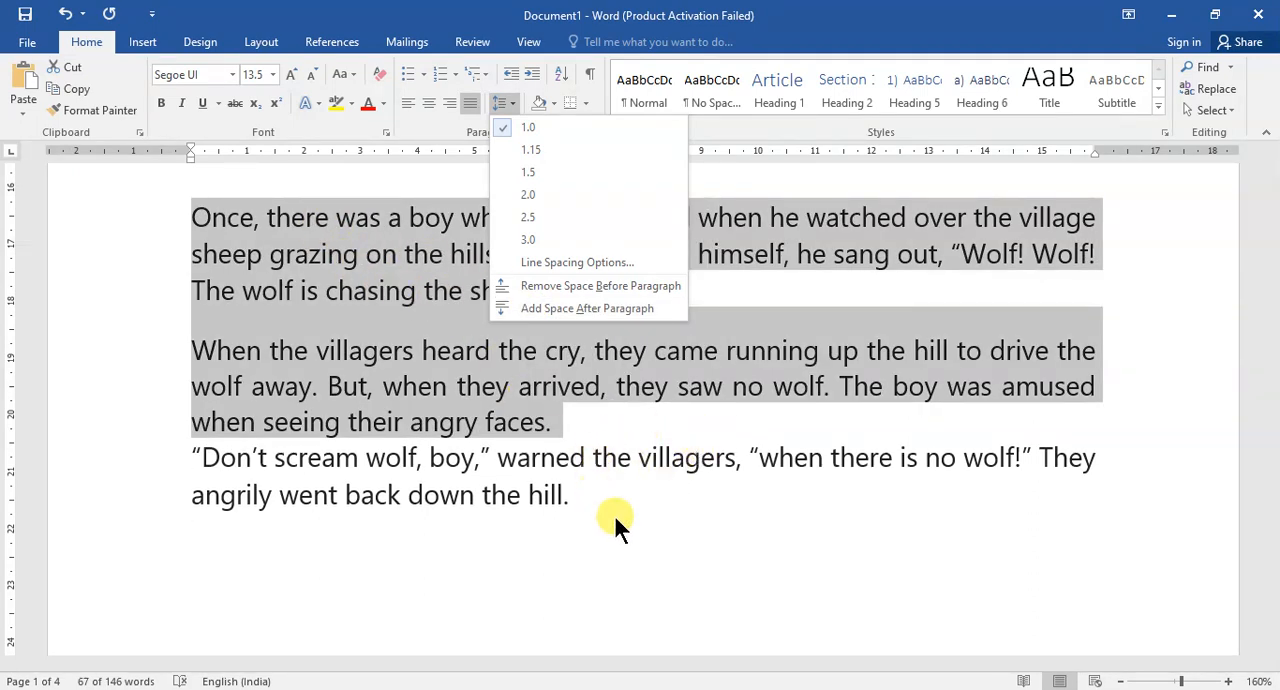
click(615, 520)
click(600, 301)
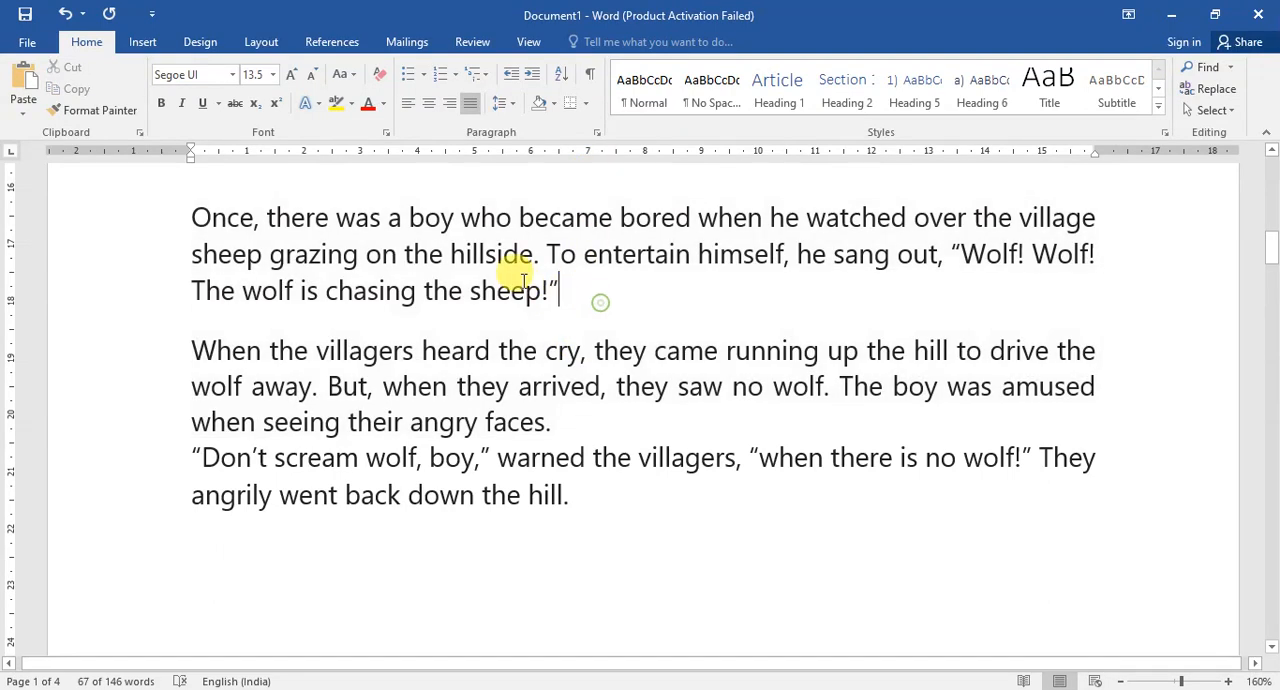
Shade the first story paragraph, starting with "Once, there was a boy", in a light gold theme colour.
drag(556, 289, 200, 220)
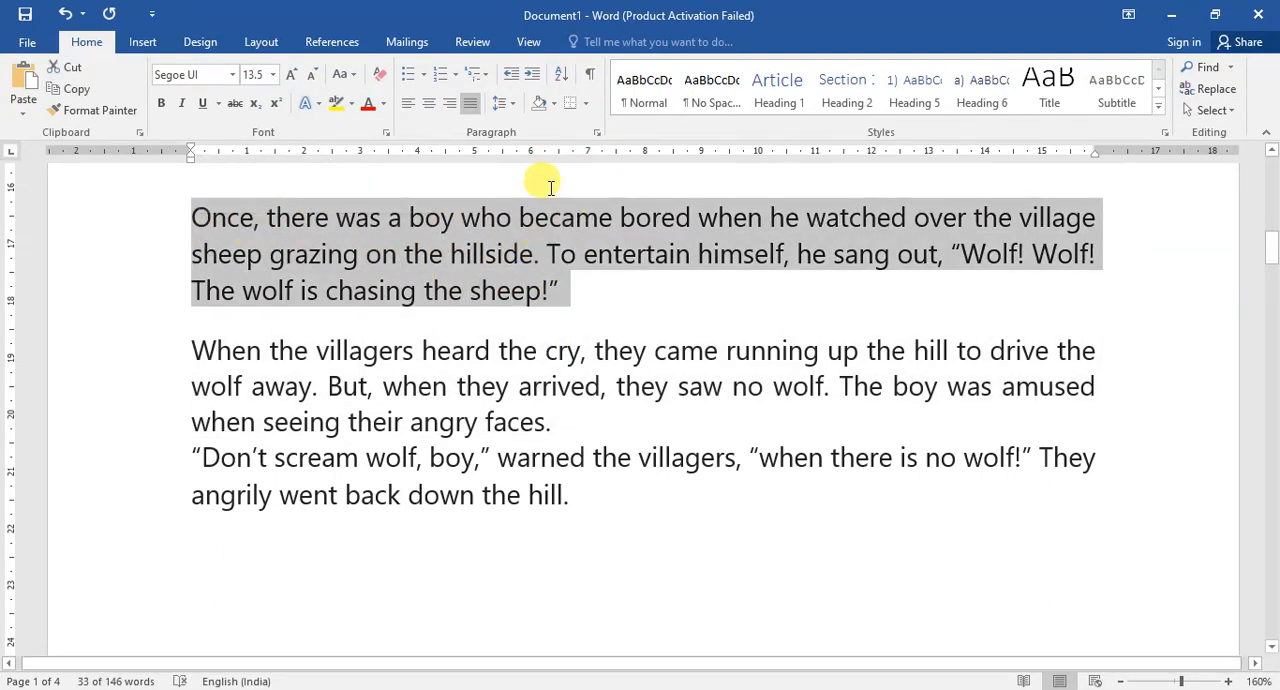
click(552, 102)
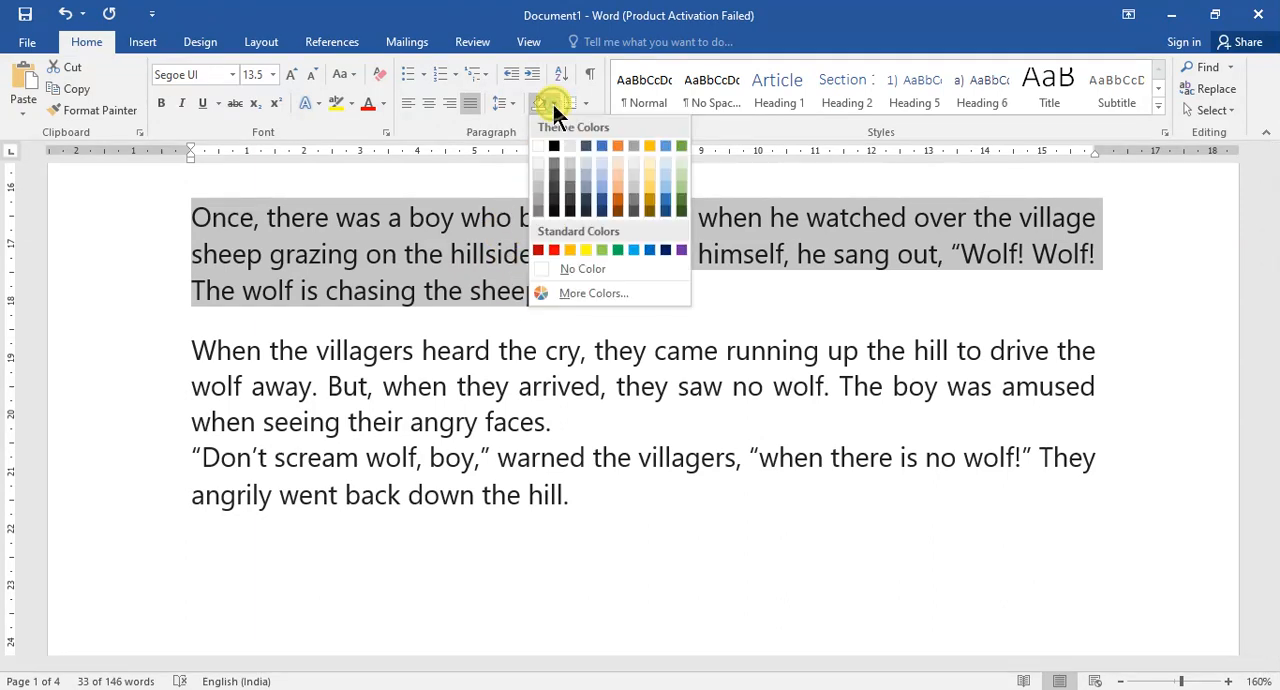
click(650, 180)
click(651, 350)
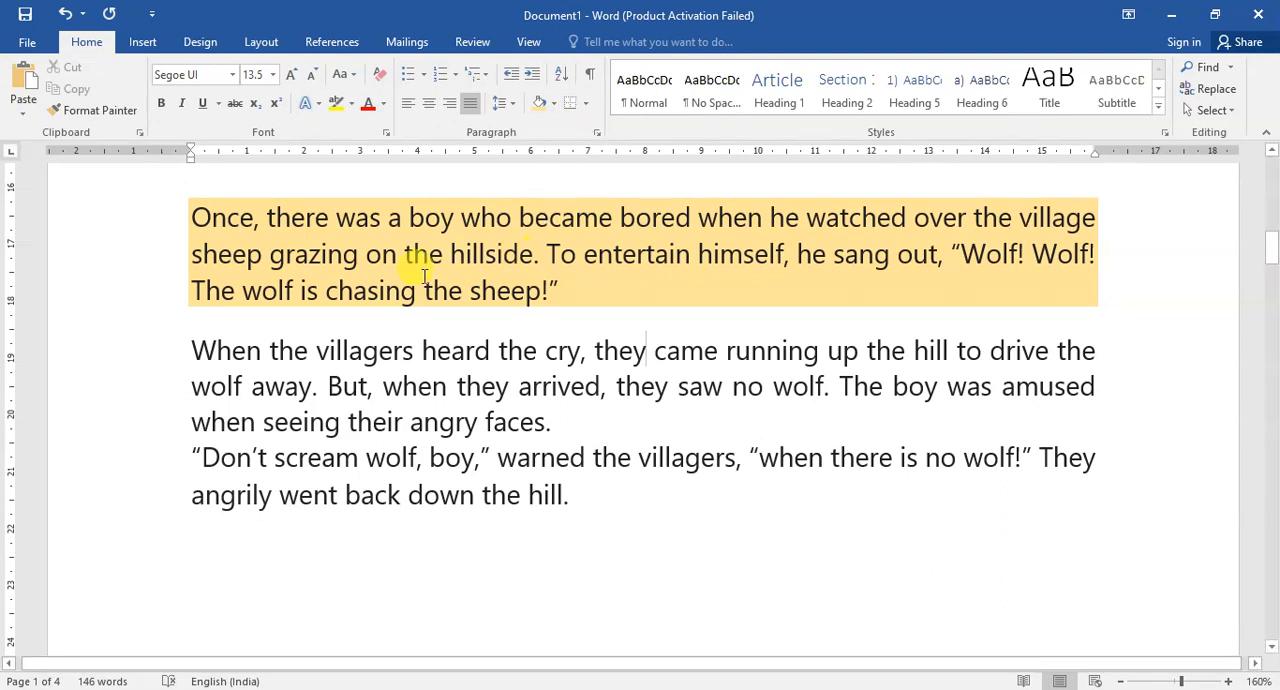
Apply all borders to the story paragraphs and look over the bordered area above and below them.
click(586, 104)
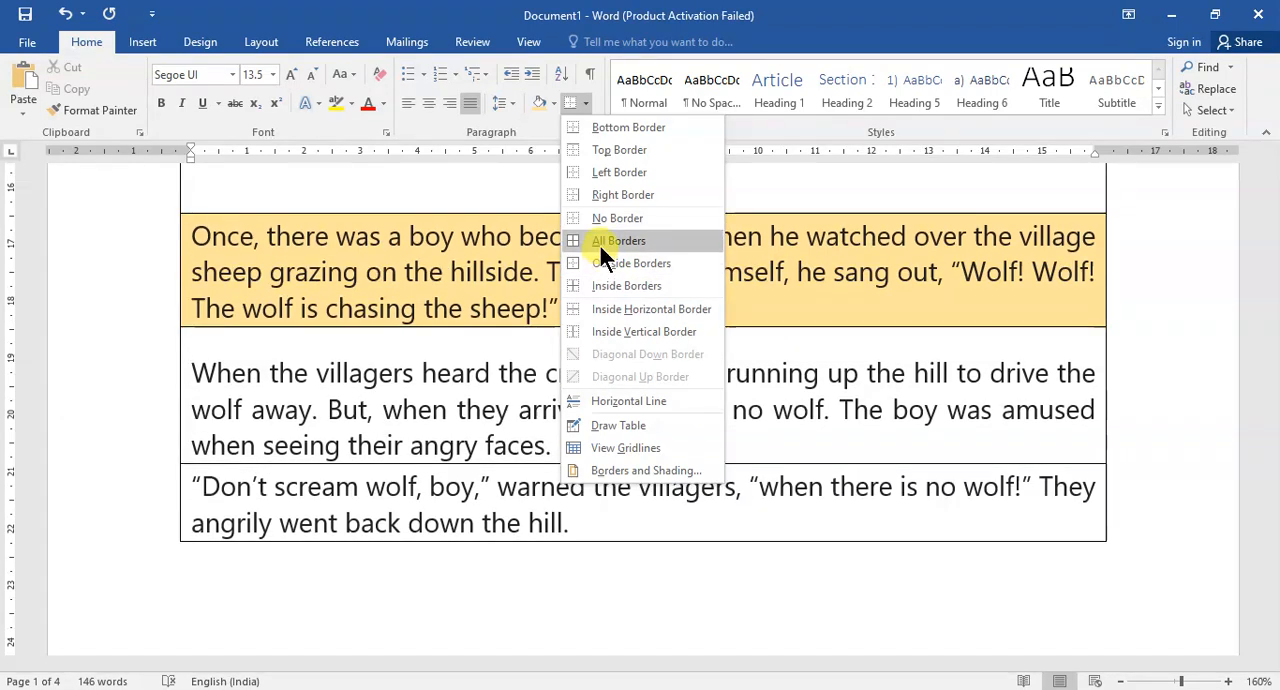
click(598, 240)
scroll(552, 348, up, 3)
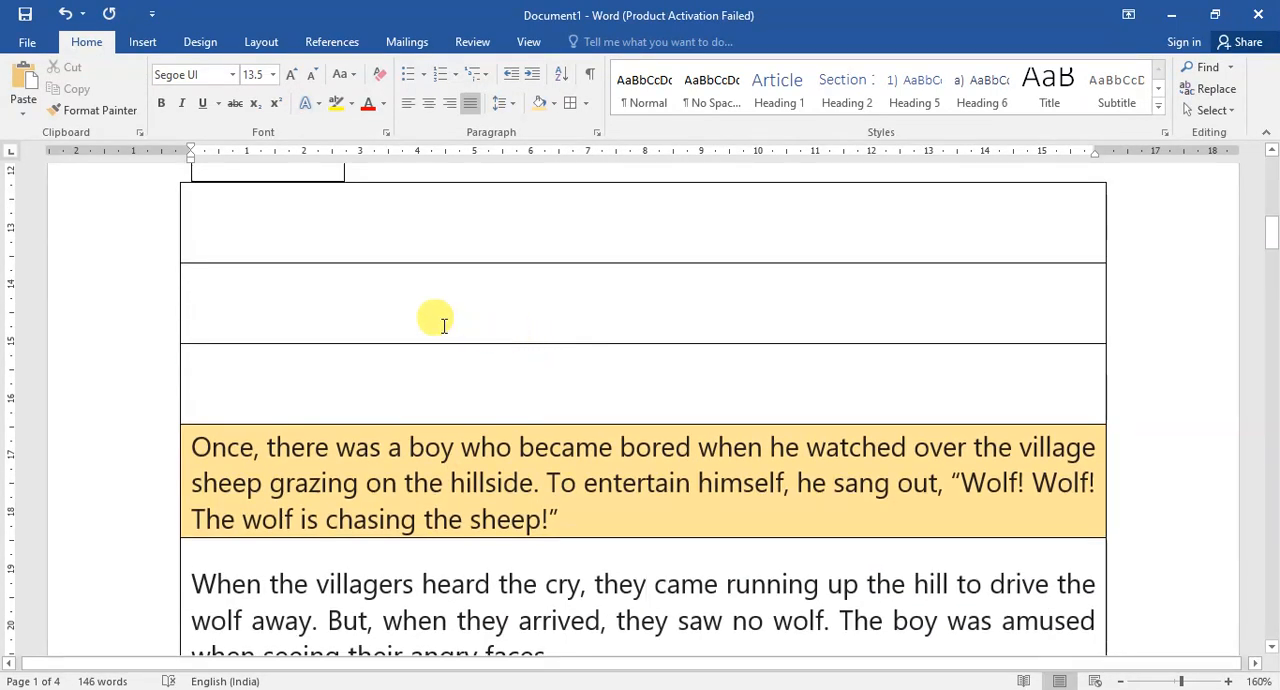
scroll(443, 325, up, 4)
scroll(444, 326, down, 5)
scroll(434, 309, down, 4)
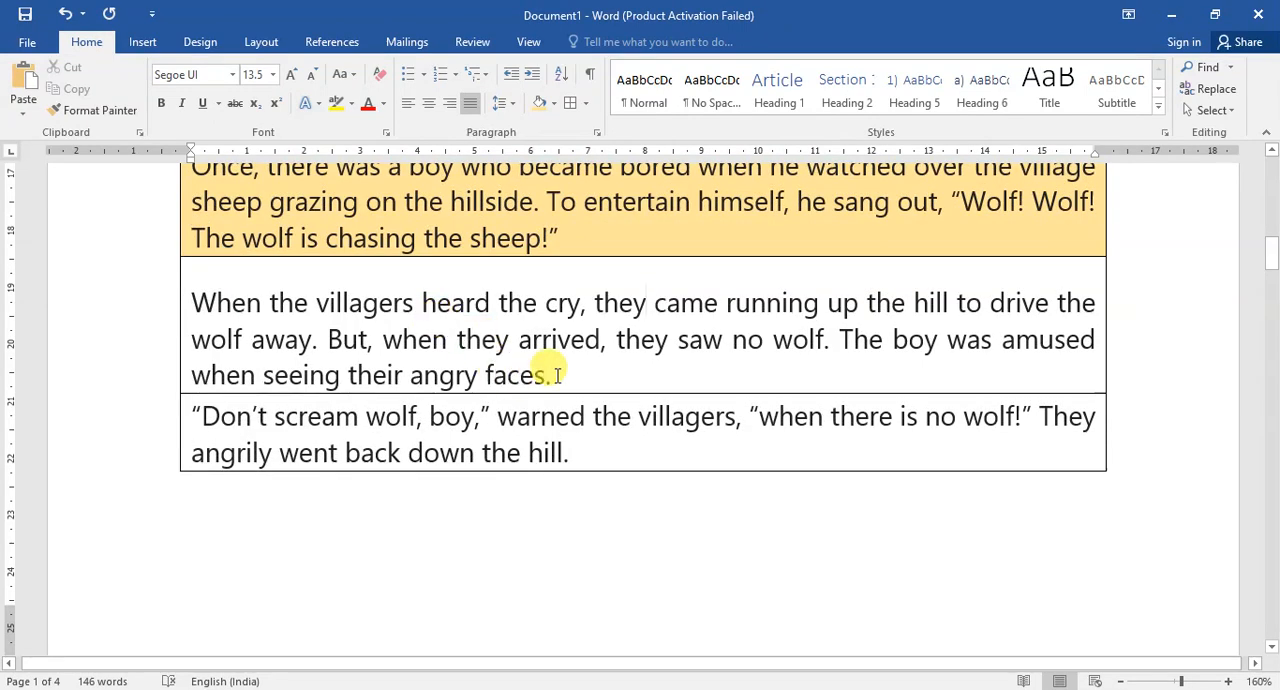
scroll(536, 320, up, 4)
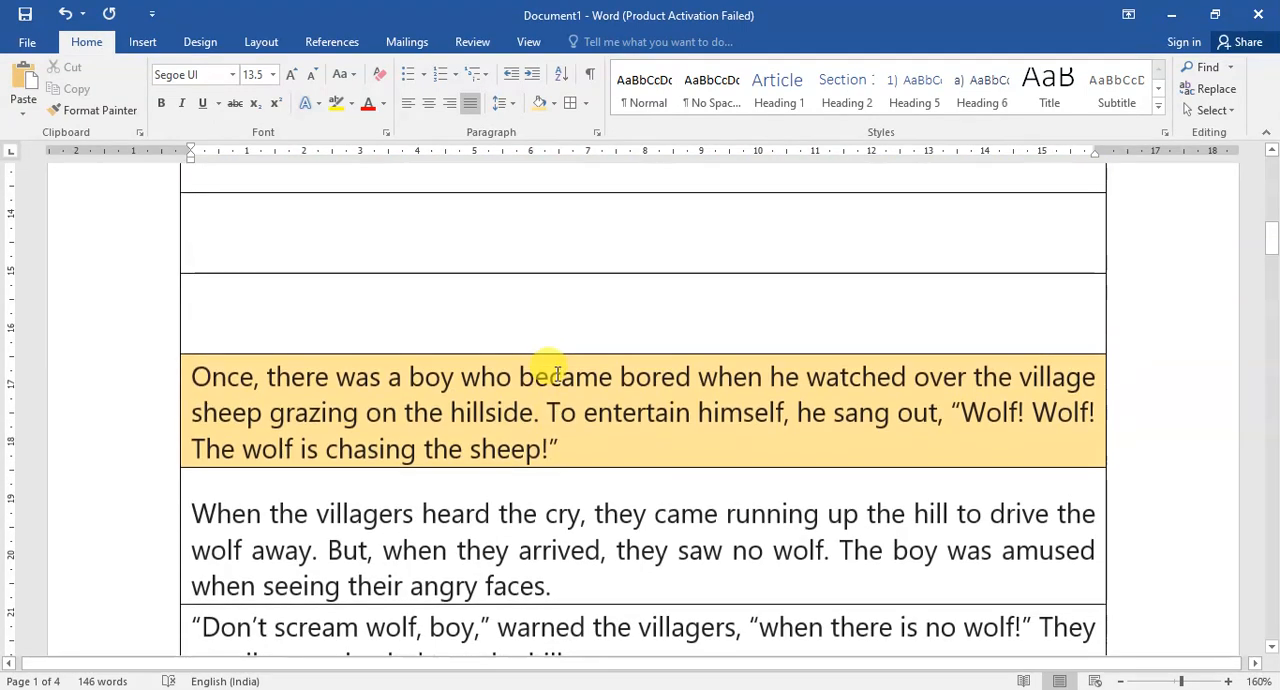
Remove all borders from the story paragraphs, keeping the shading on the first one.
click(587, 106)
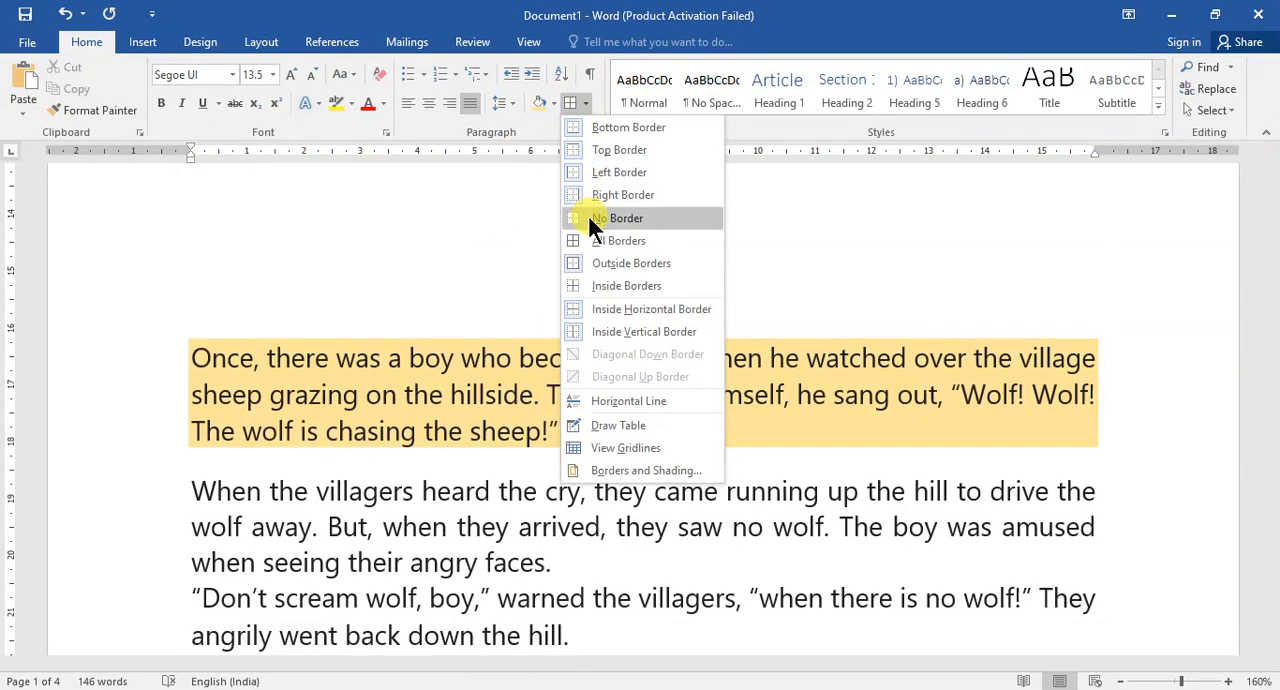
click(588, 216)
scroll(690, 390, down, 3)
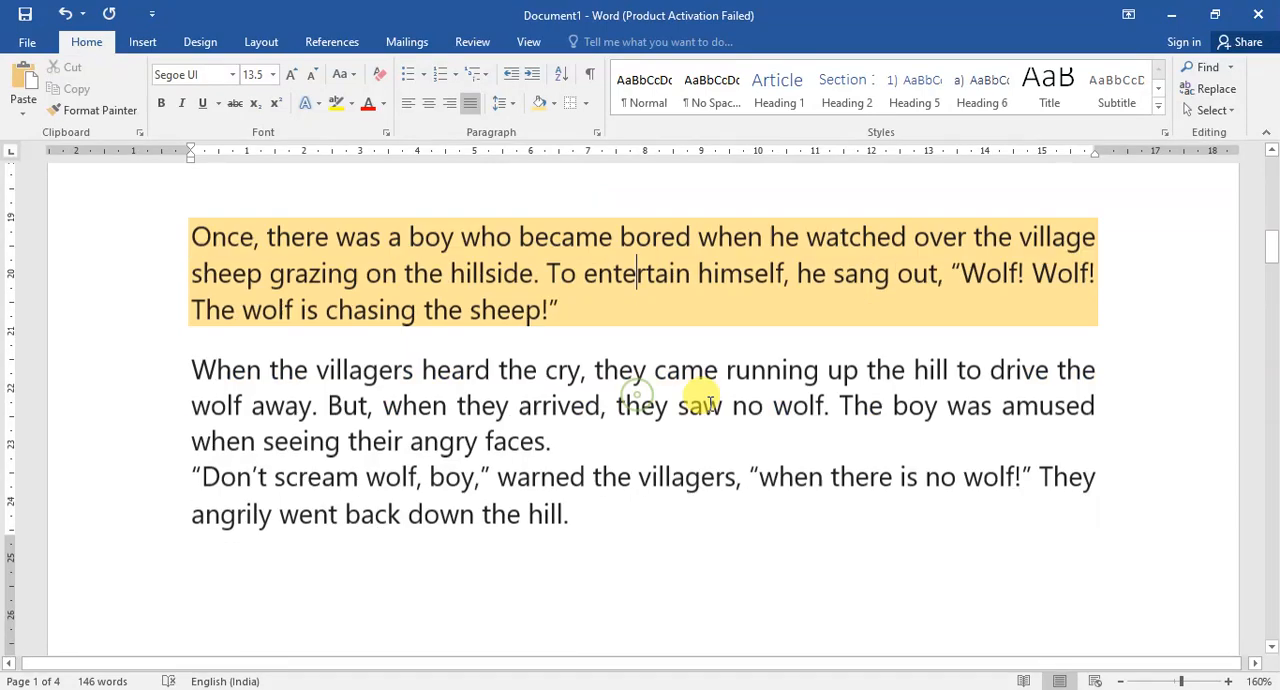
Open the paragraph settings for the last story paragraph and try a left indent of 0.2 cm, returning it to 0 cm.
click(580, 358)
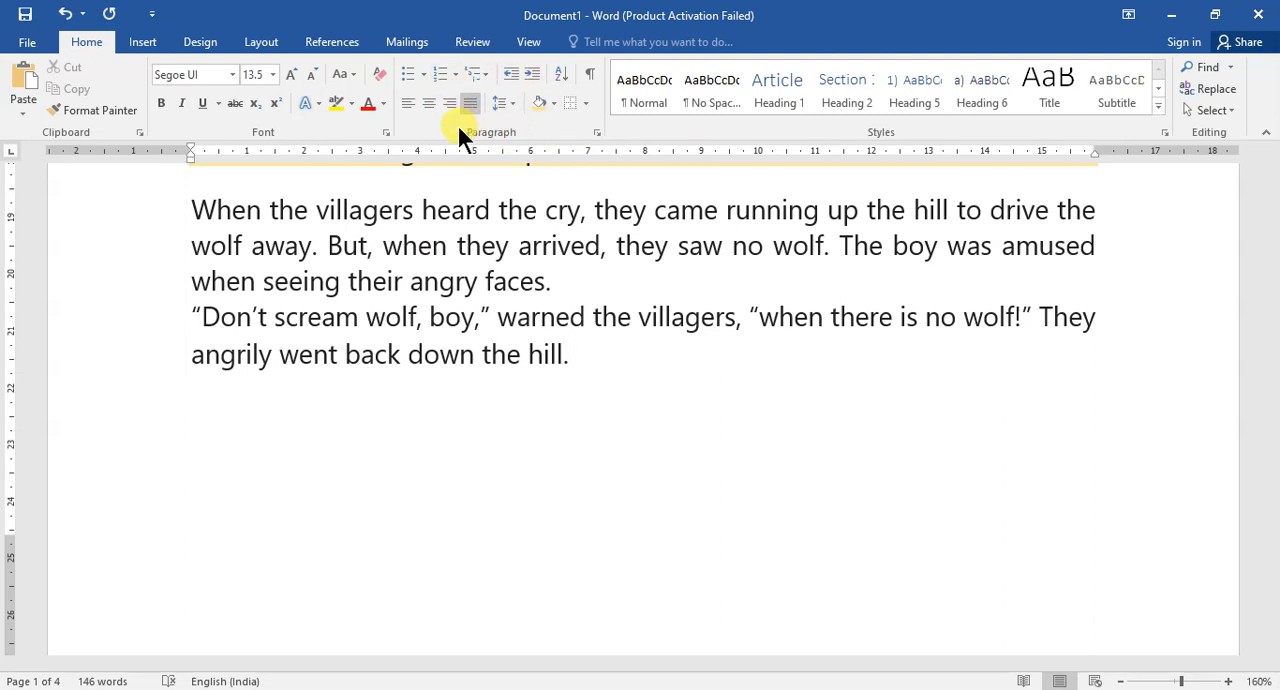
click(595, 128)
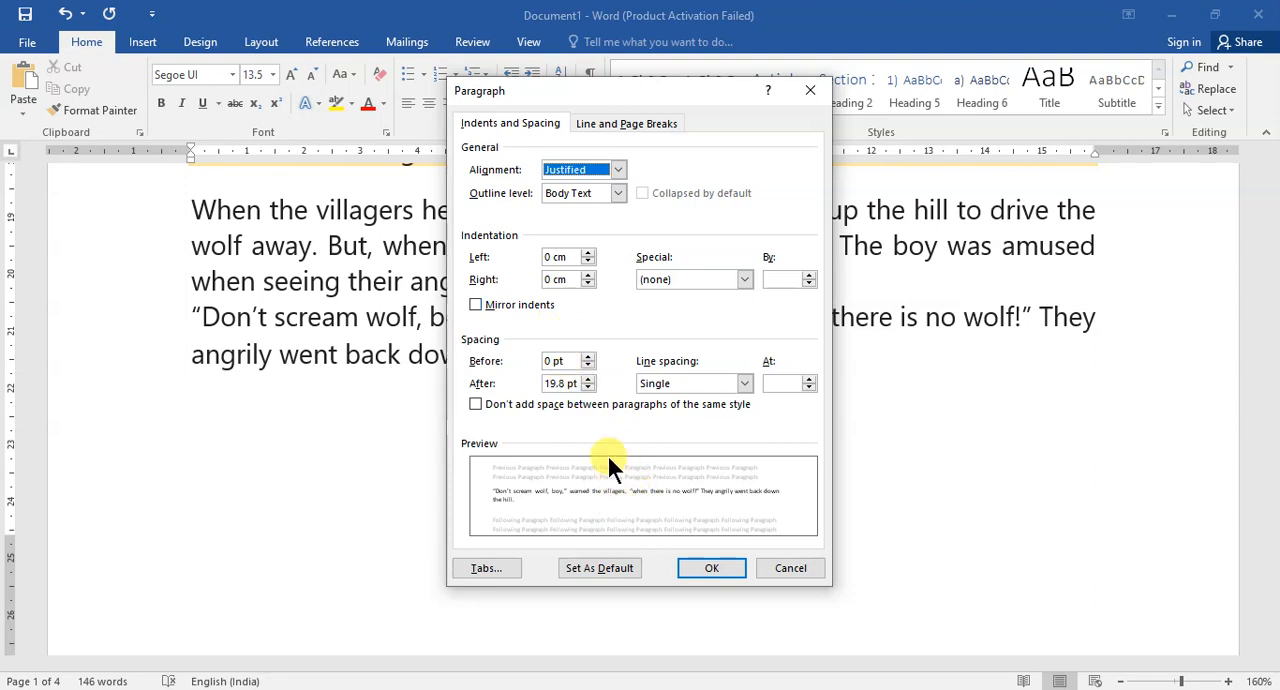
click(588, 253)
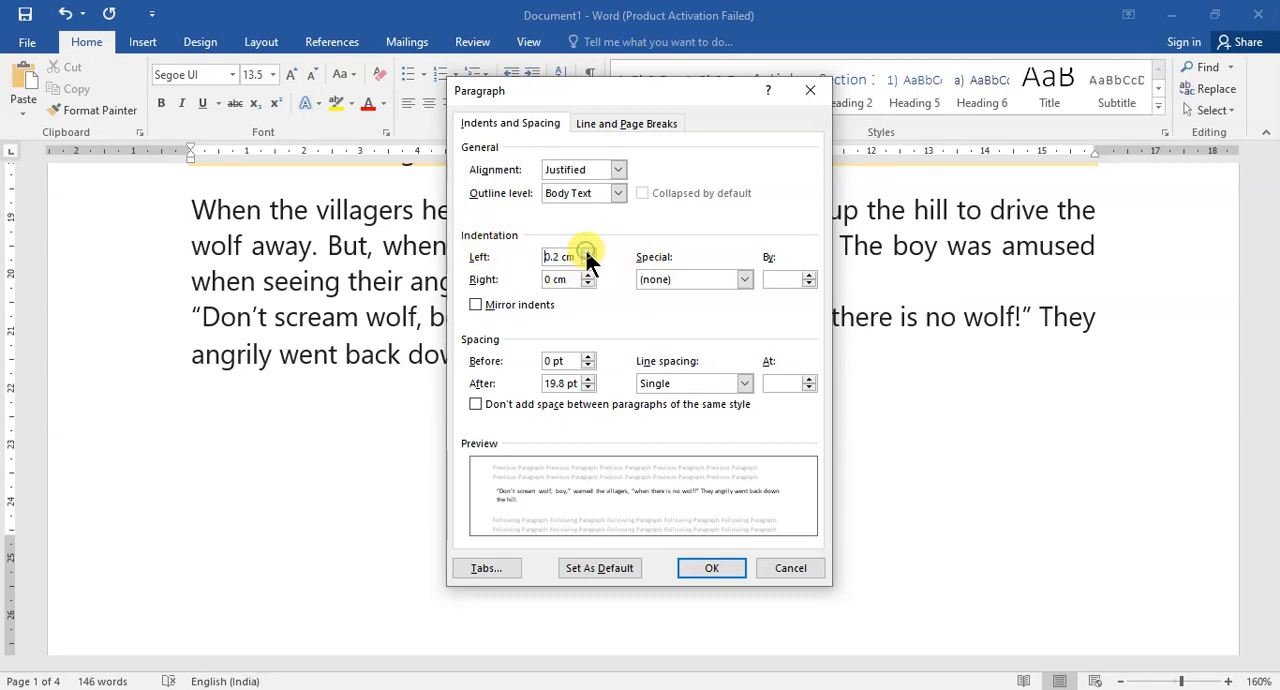
click(590, 262)
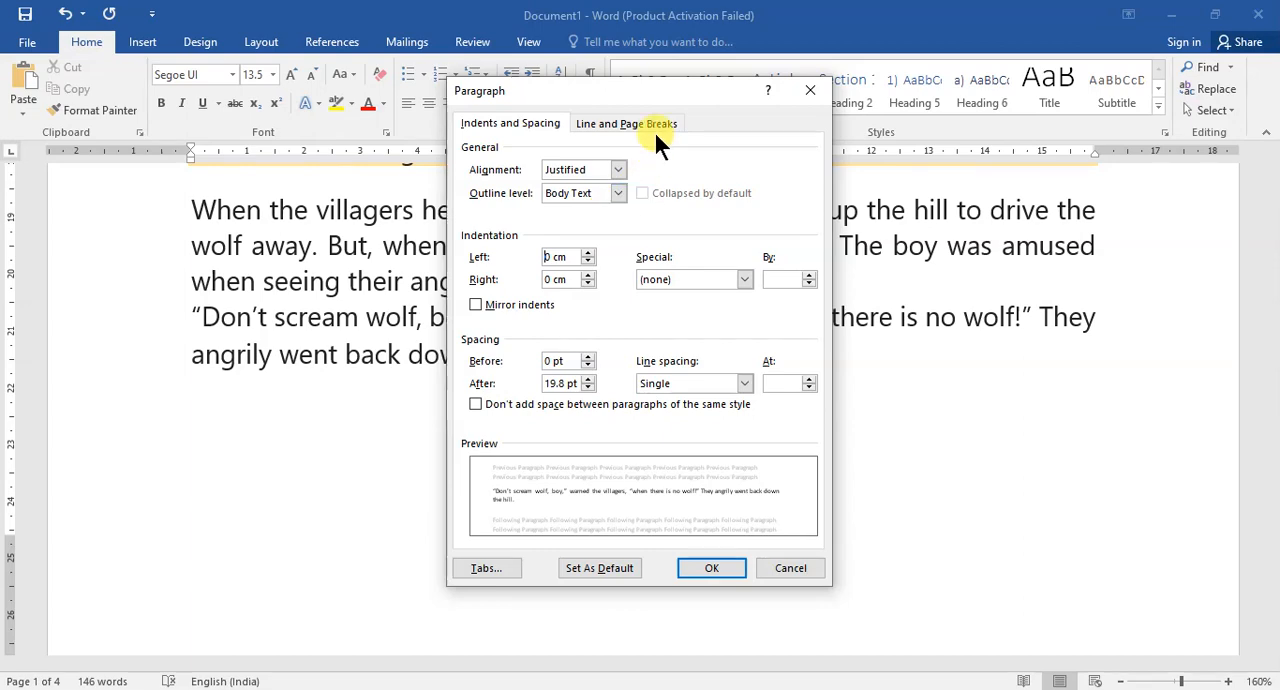
Examine the line and page break options in the paragraph settings, accept them, and return to the start of the document.
drag(674, 85, 832, 251)
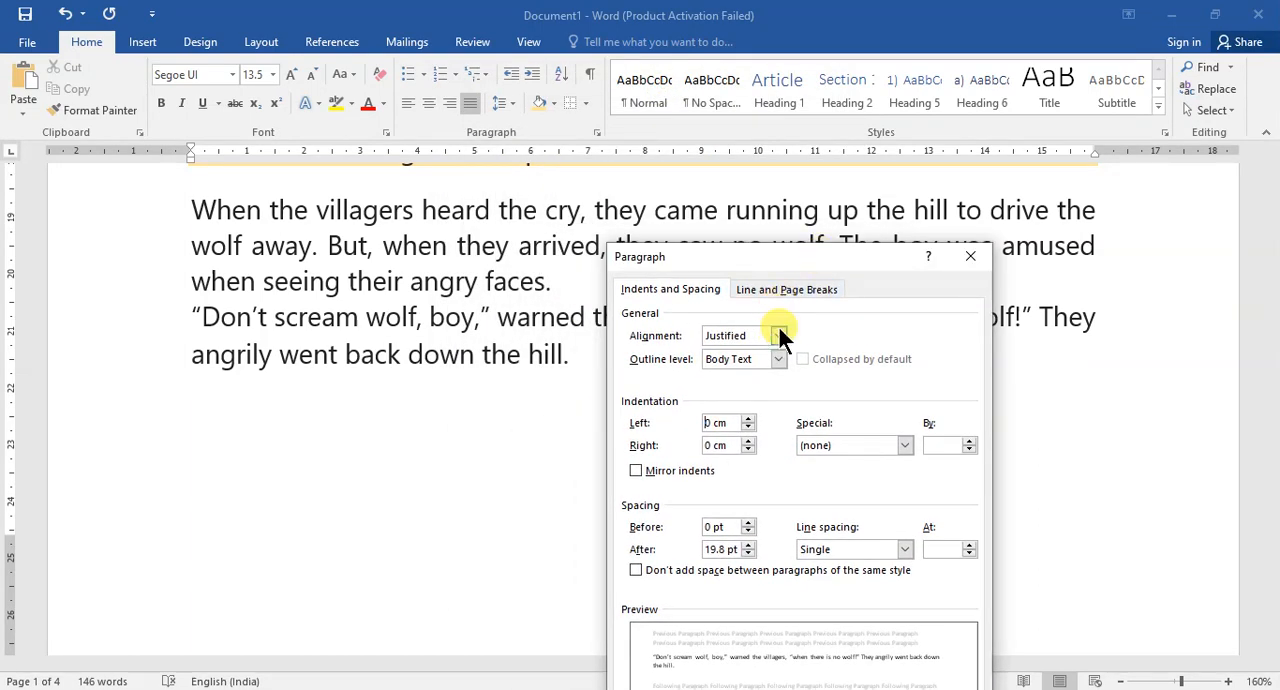
click(781, 289)
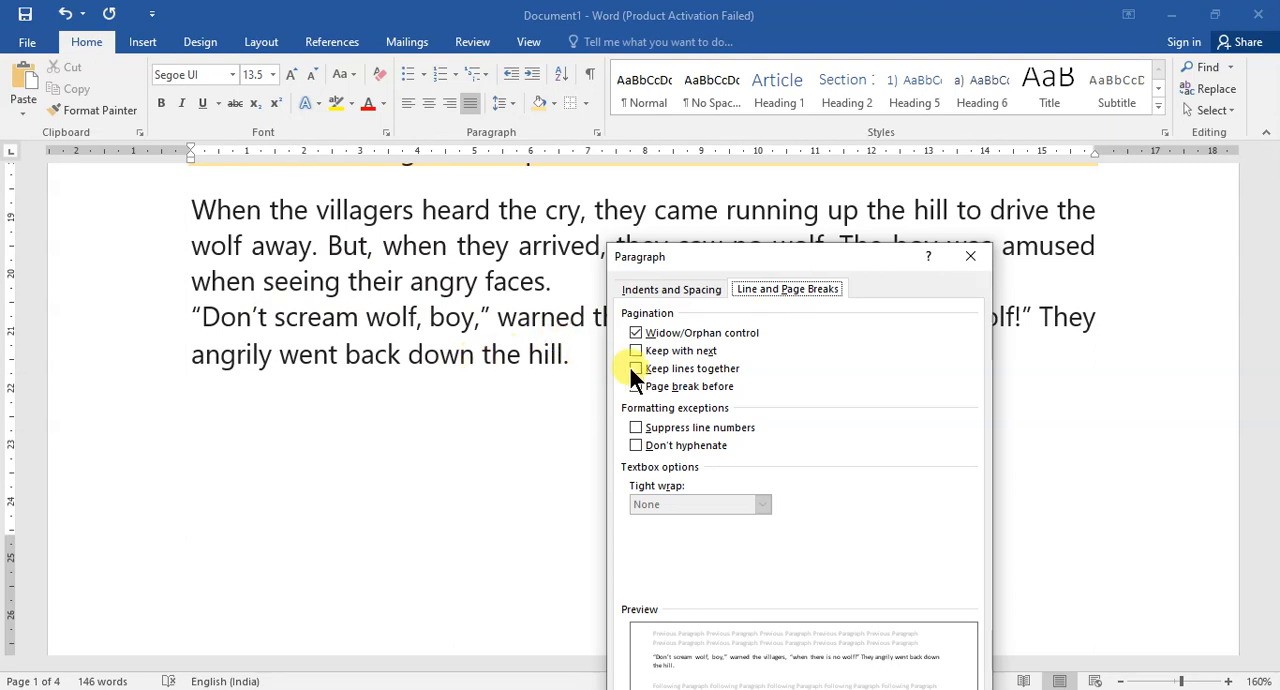
drag(867, 257, 850, 191)
click(855, 668)
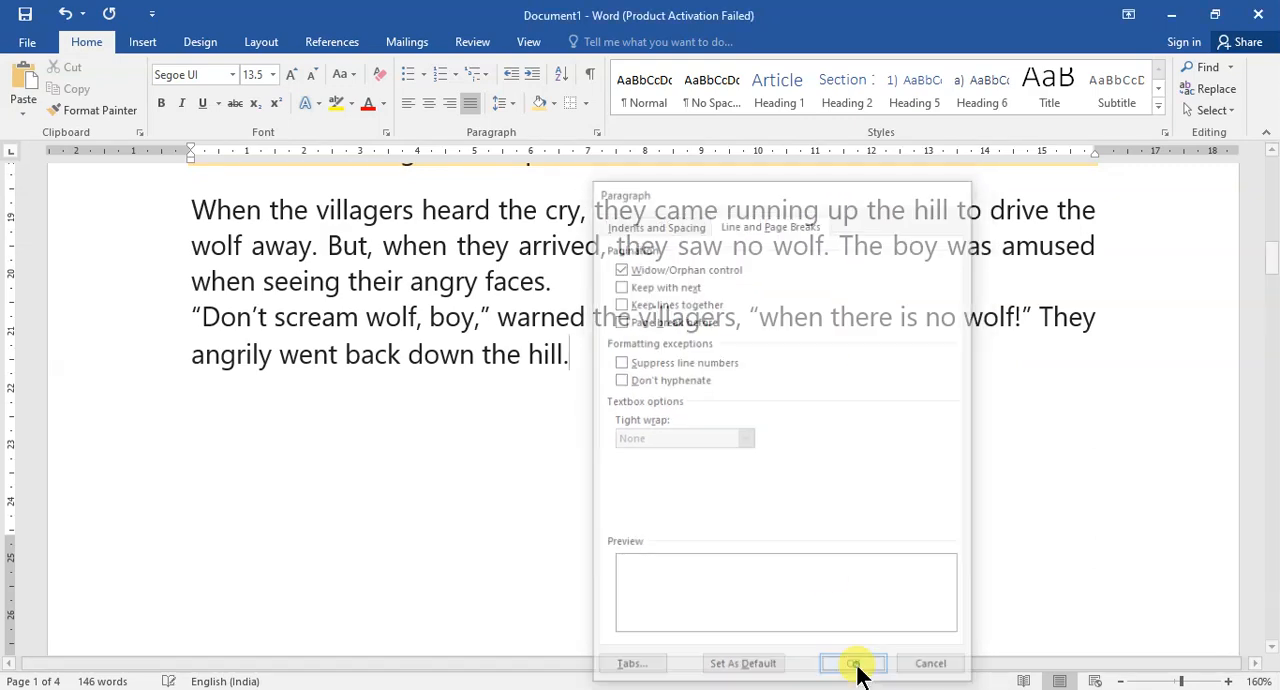
scroll(734, 351, up, 15)
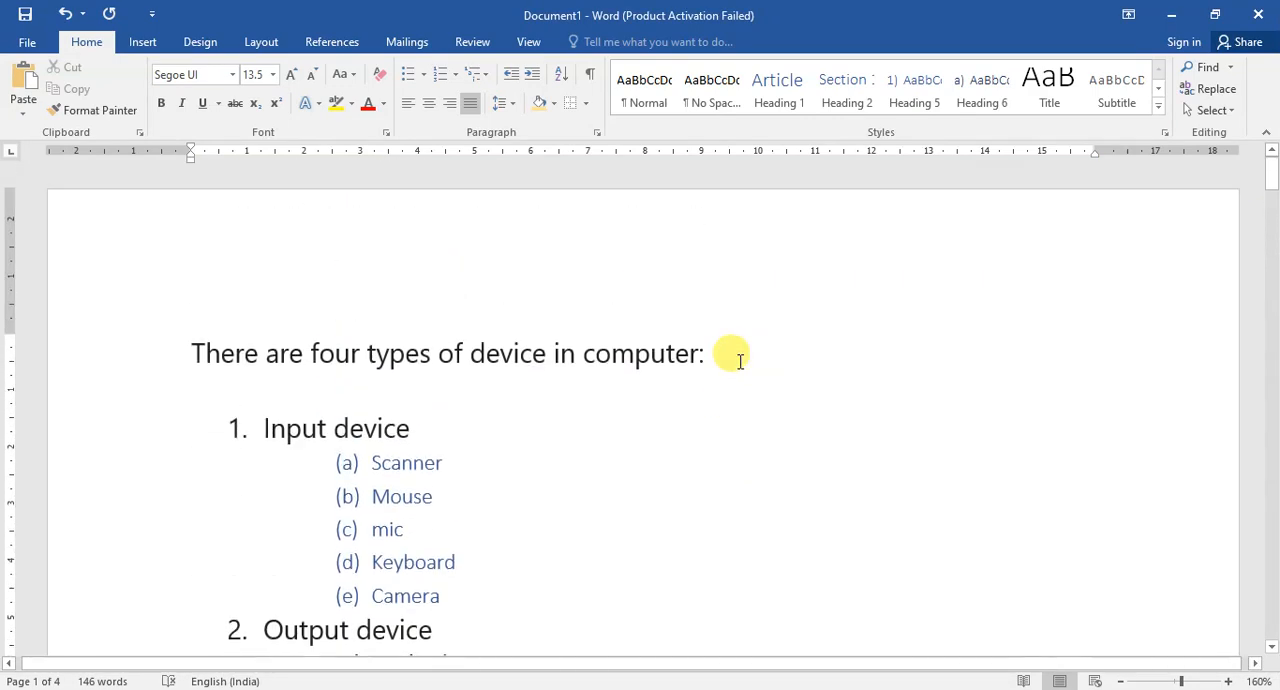